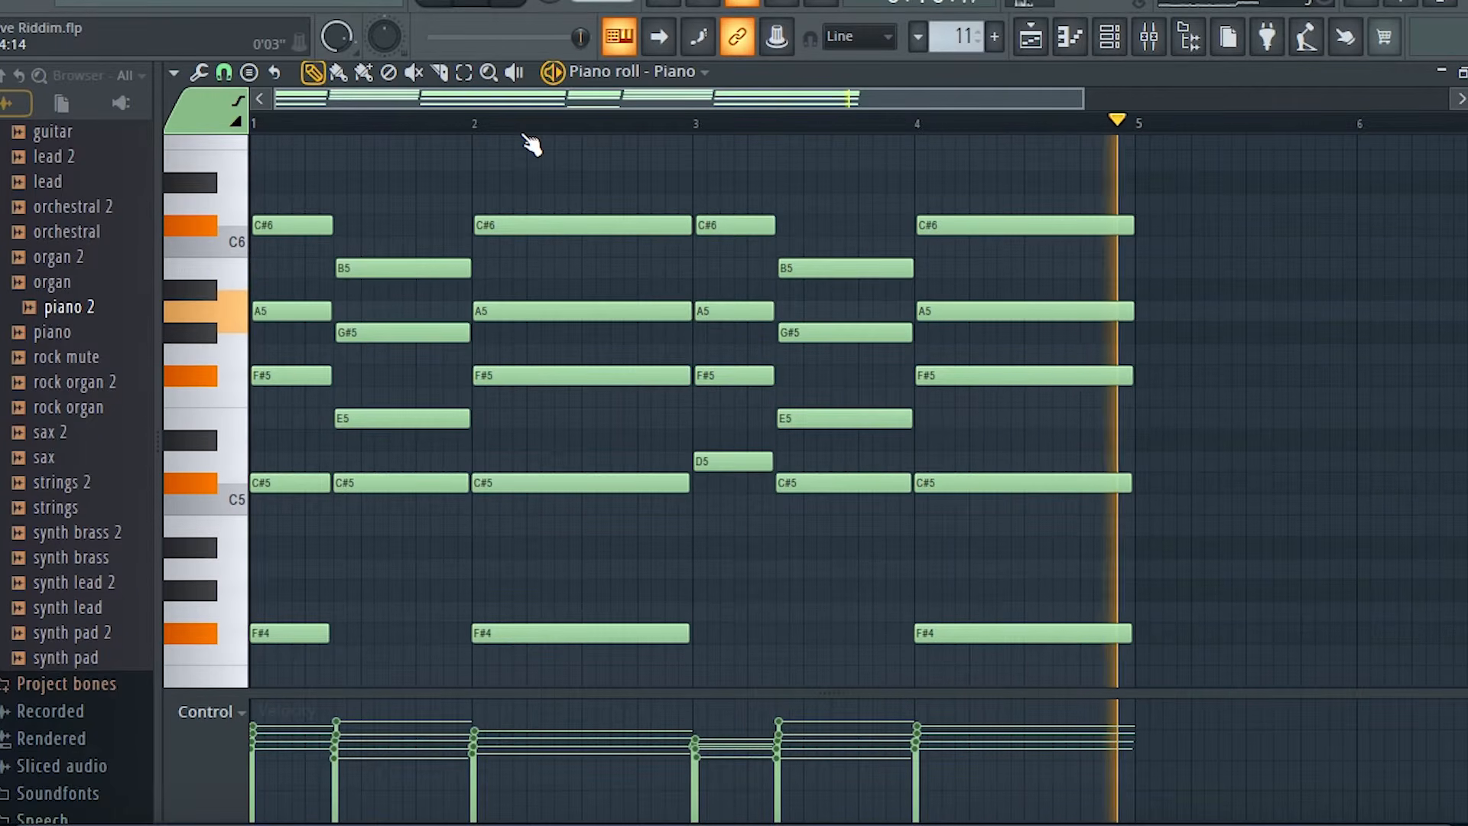
Stop playback and open the empty Sampler channel in the piano roll
key(space)
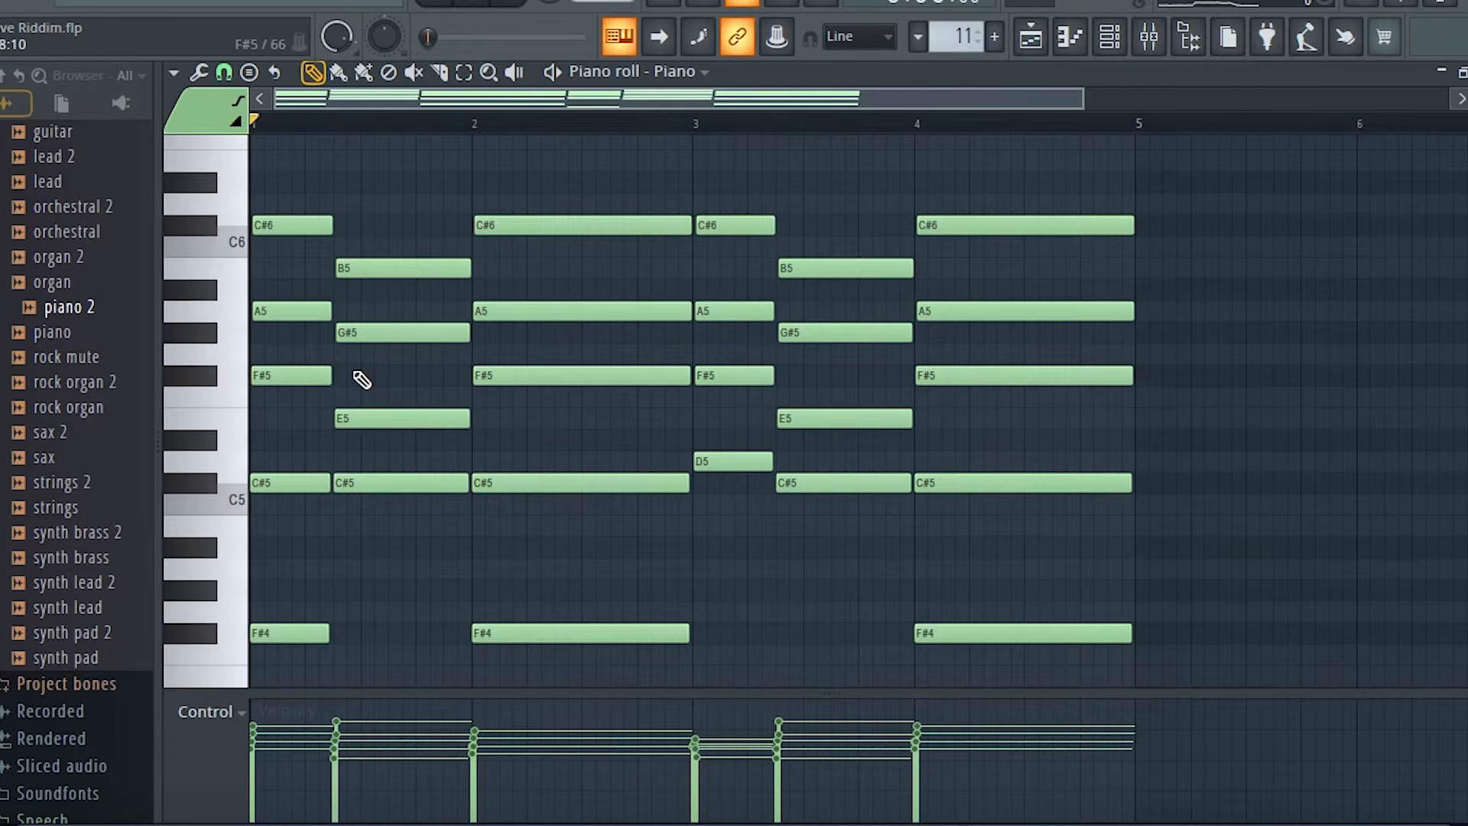
click(1109, 36)
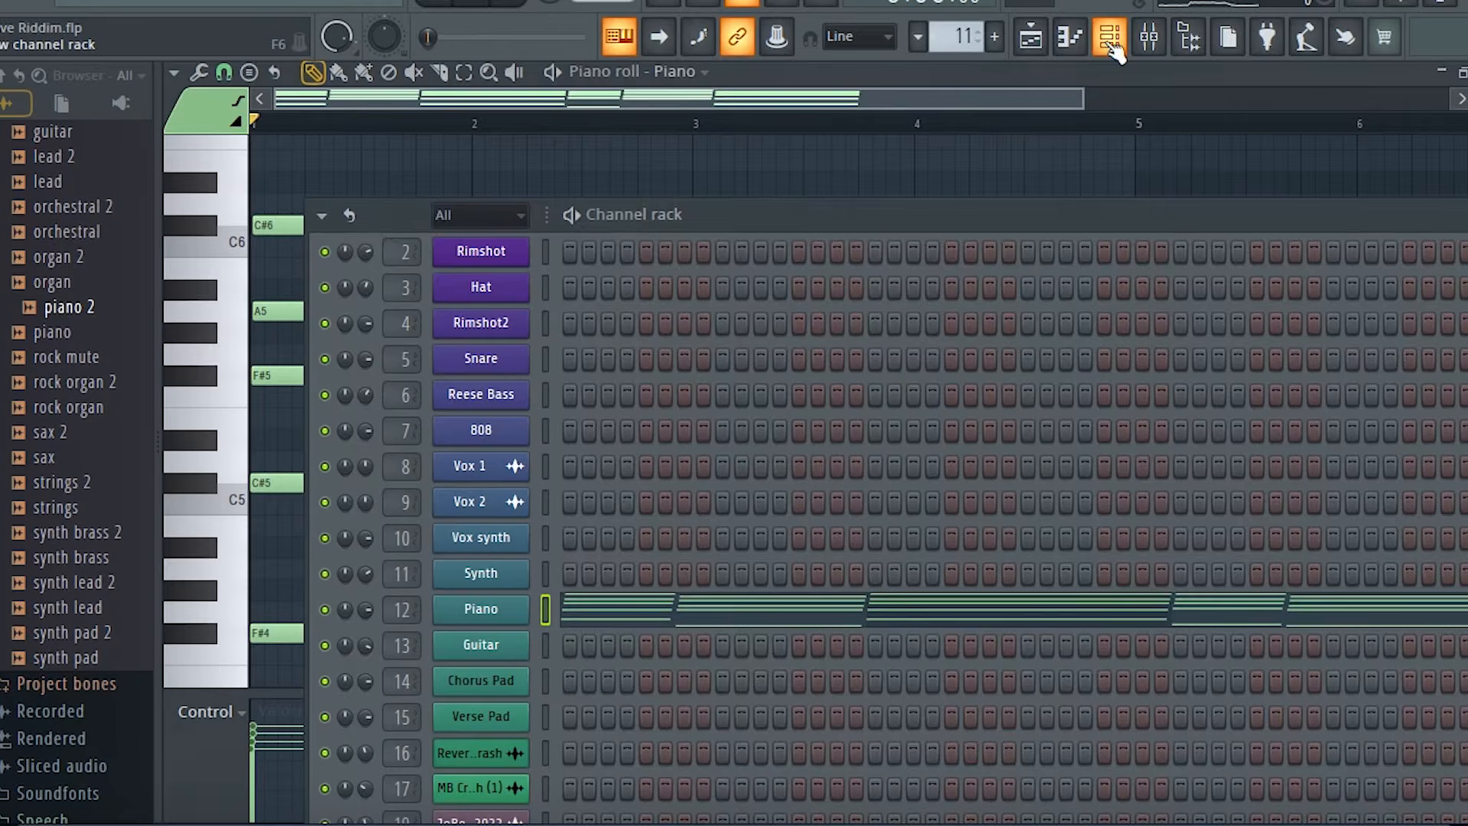
drag(906, 225, 885, 99)
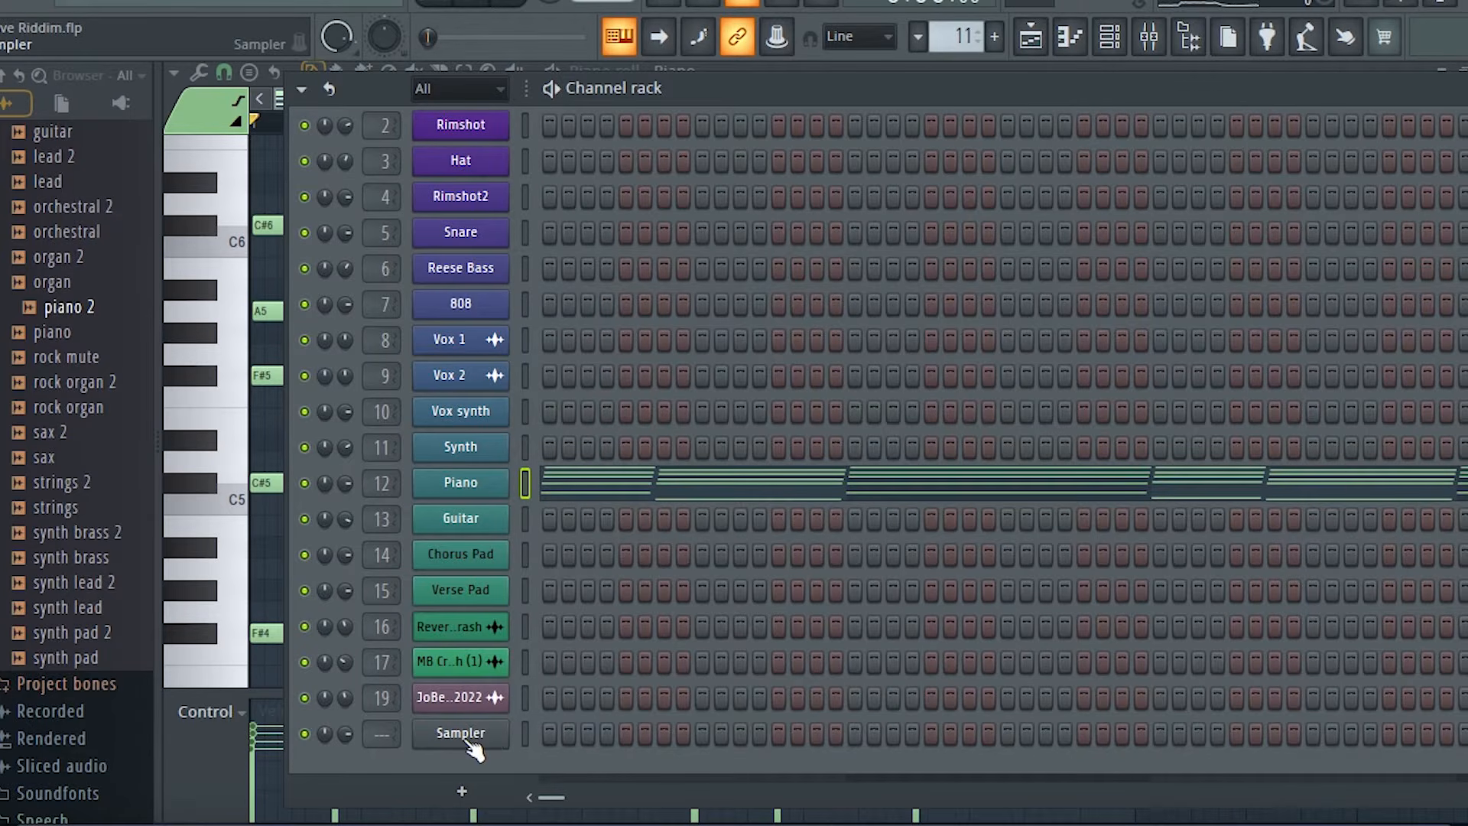
right_click(466, 738)
click(592, 485)
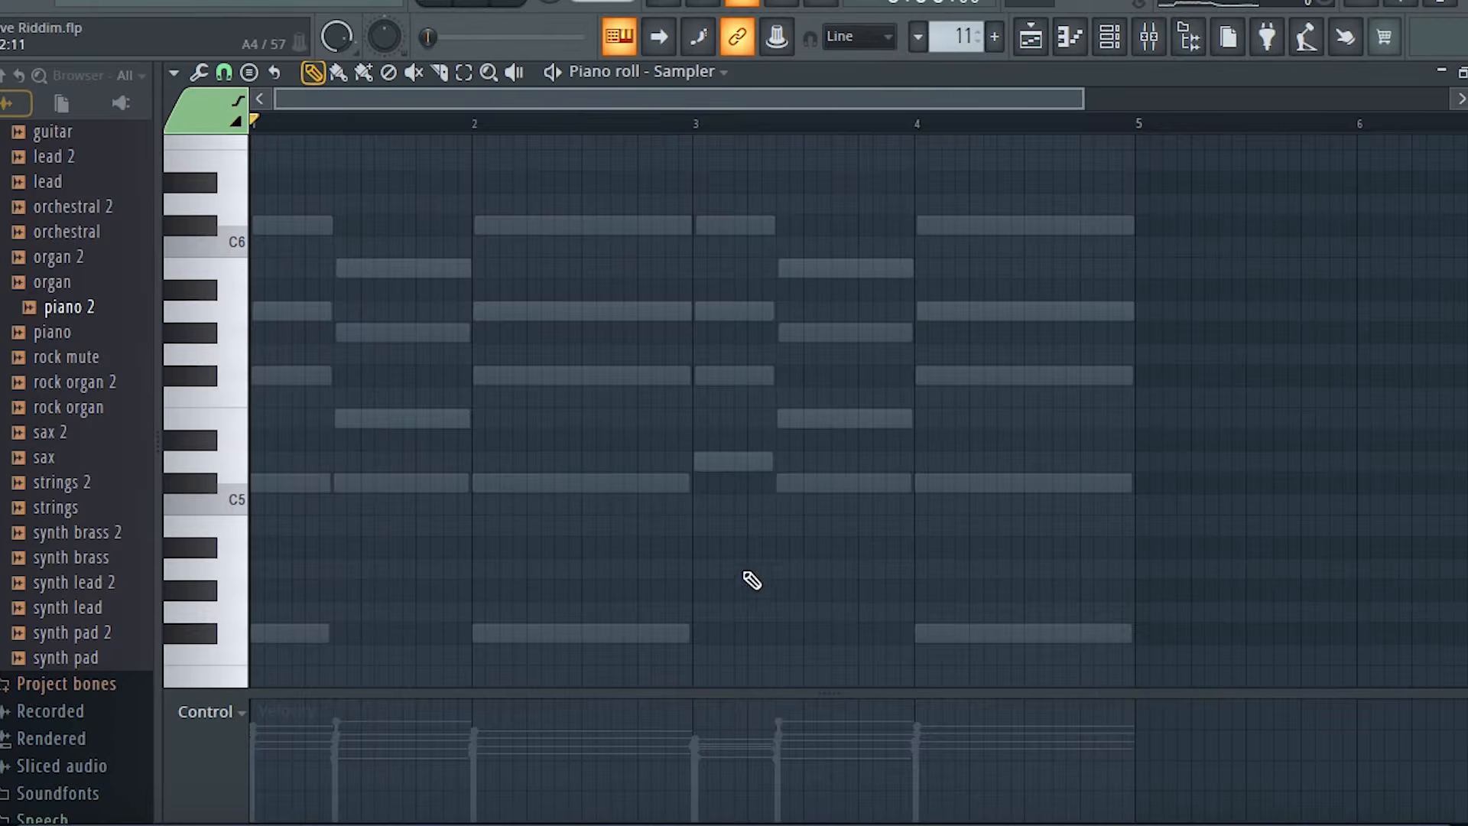
Stamp a Minor Harmonic scale starting on F#5 at bar 1 in the Sampler's piano roll
click(176, 73)
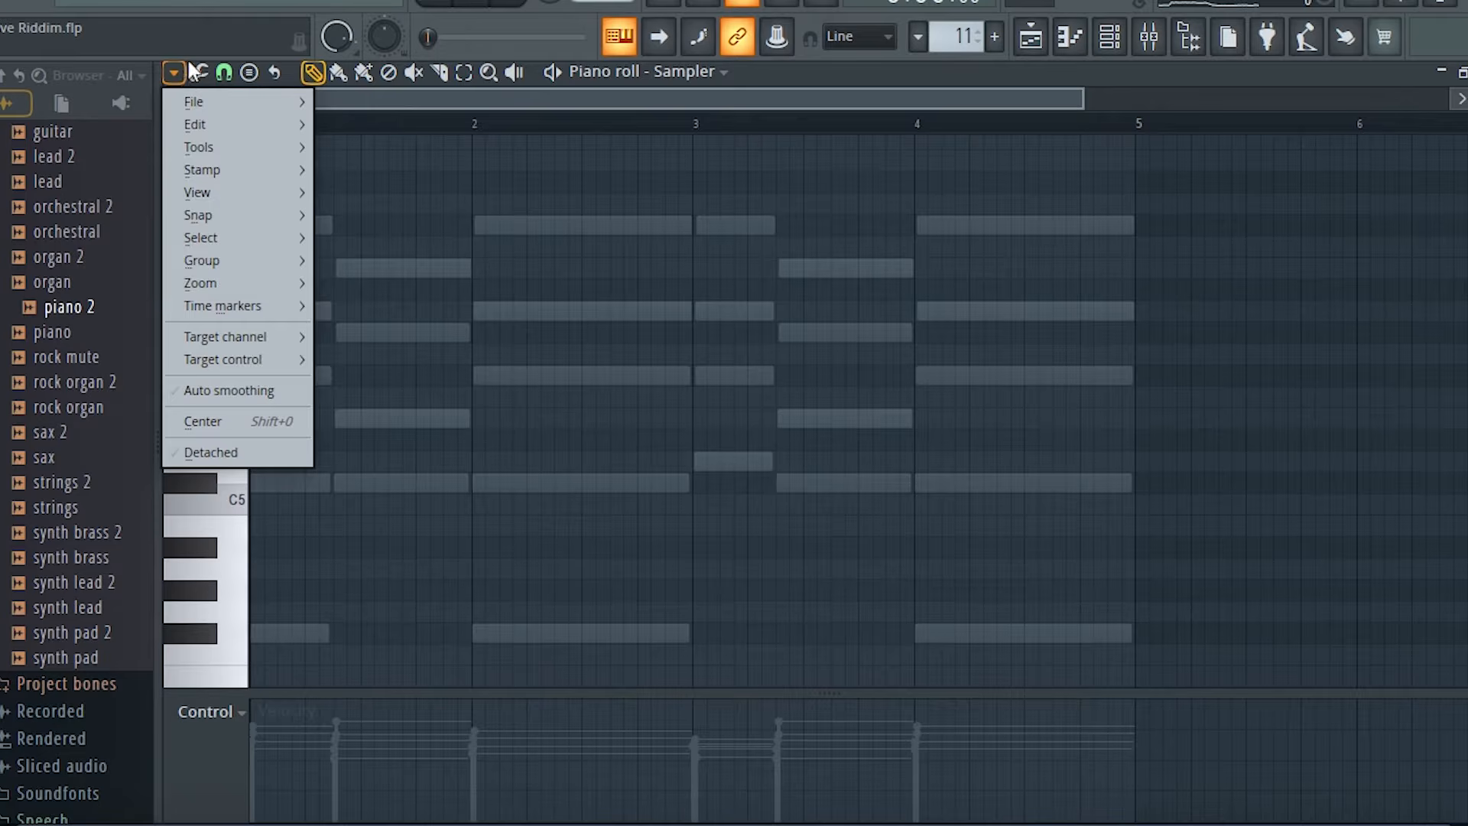
click(177, 75)
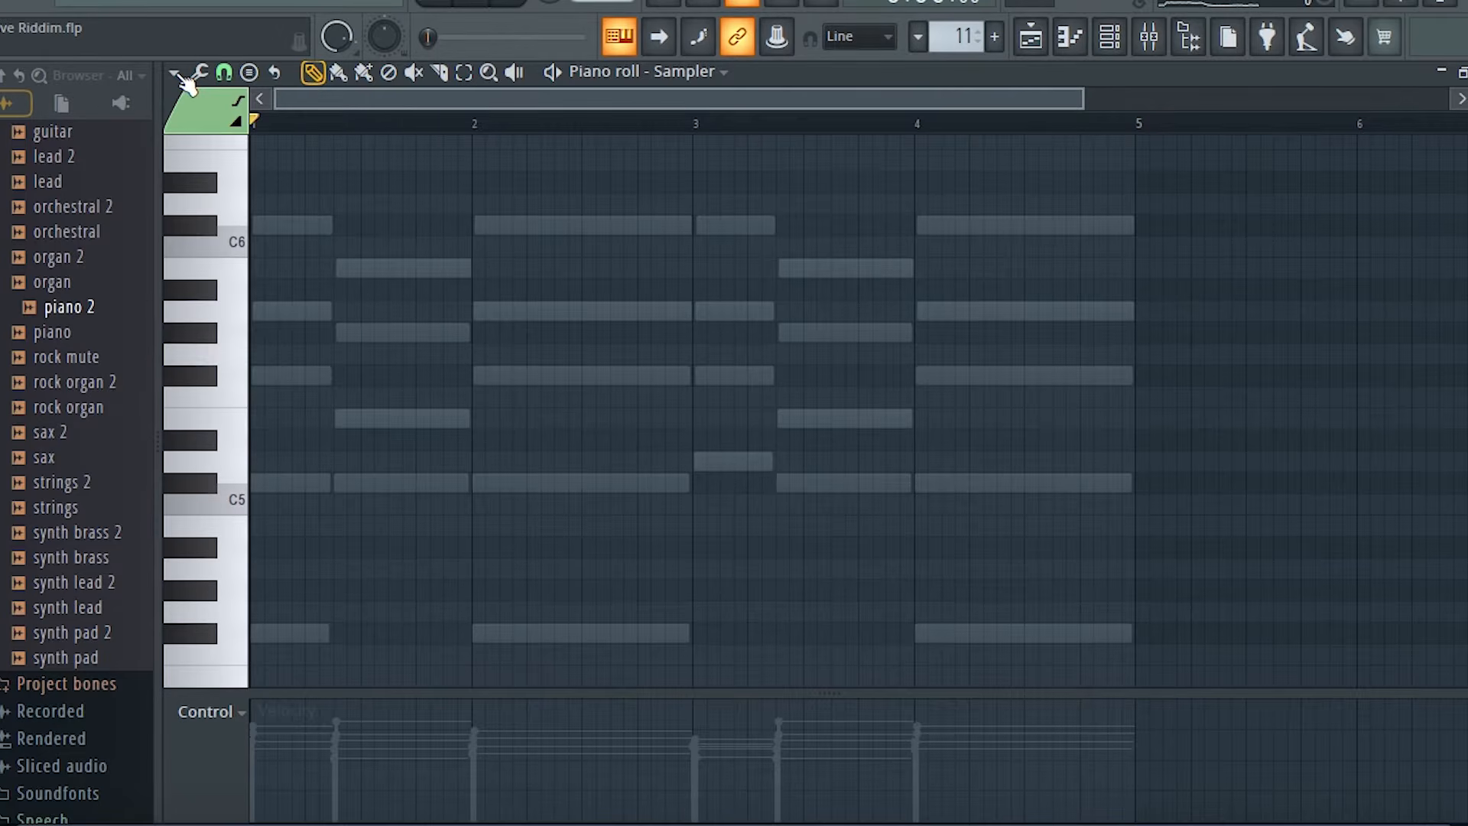
click(176, 73)
mouse_move(212, 171)
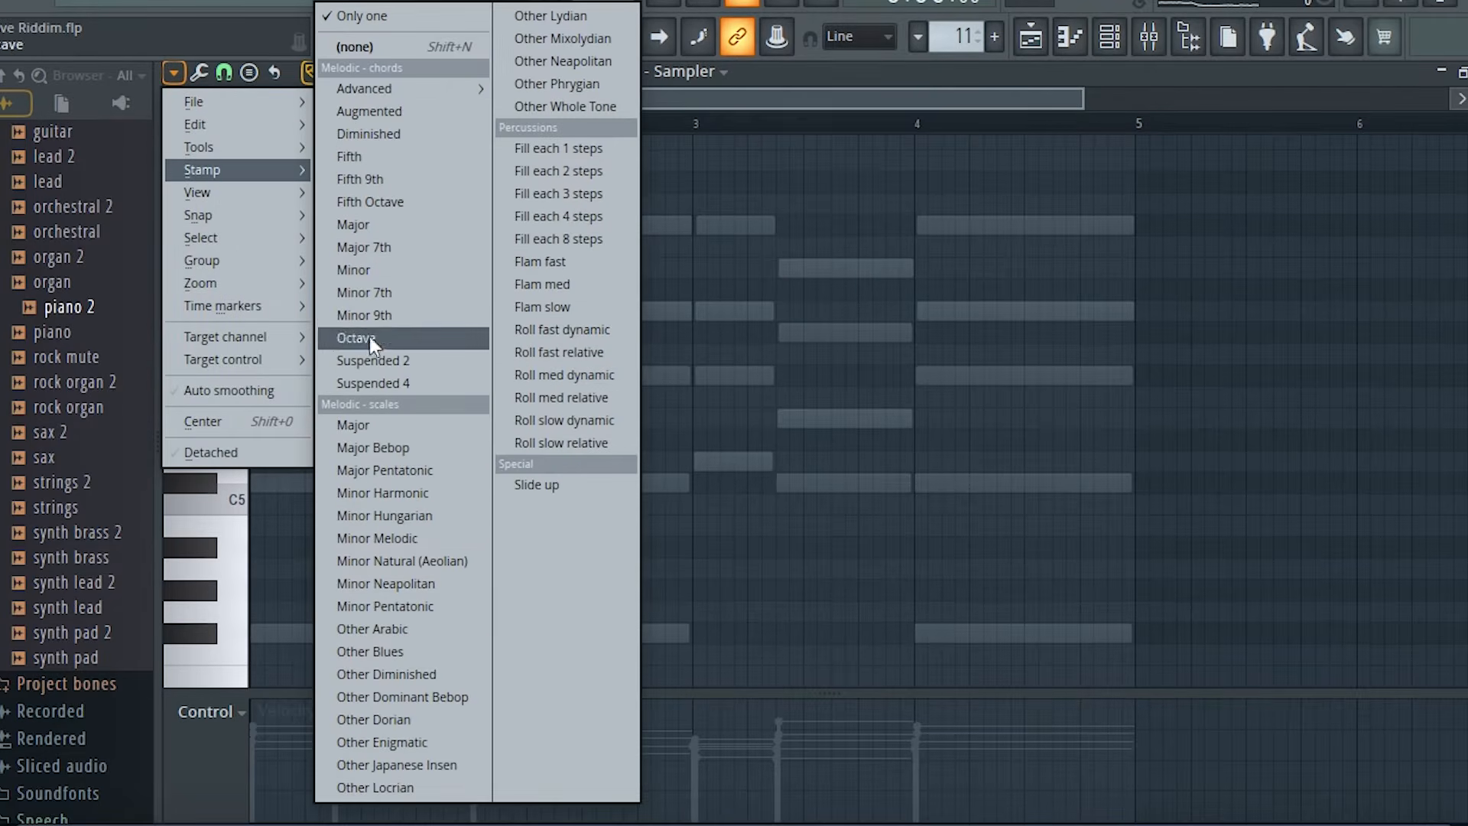
click(383, 493)
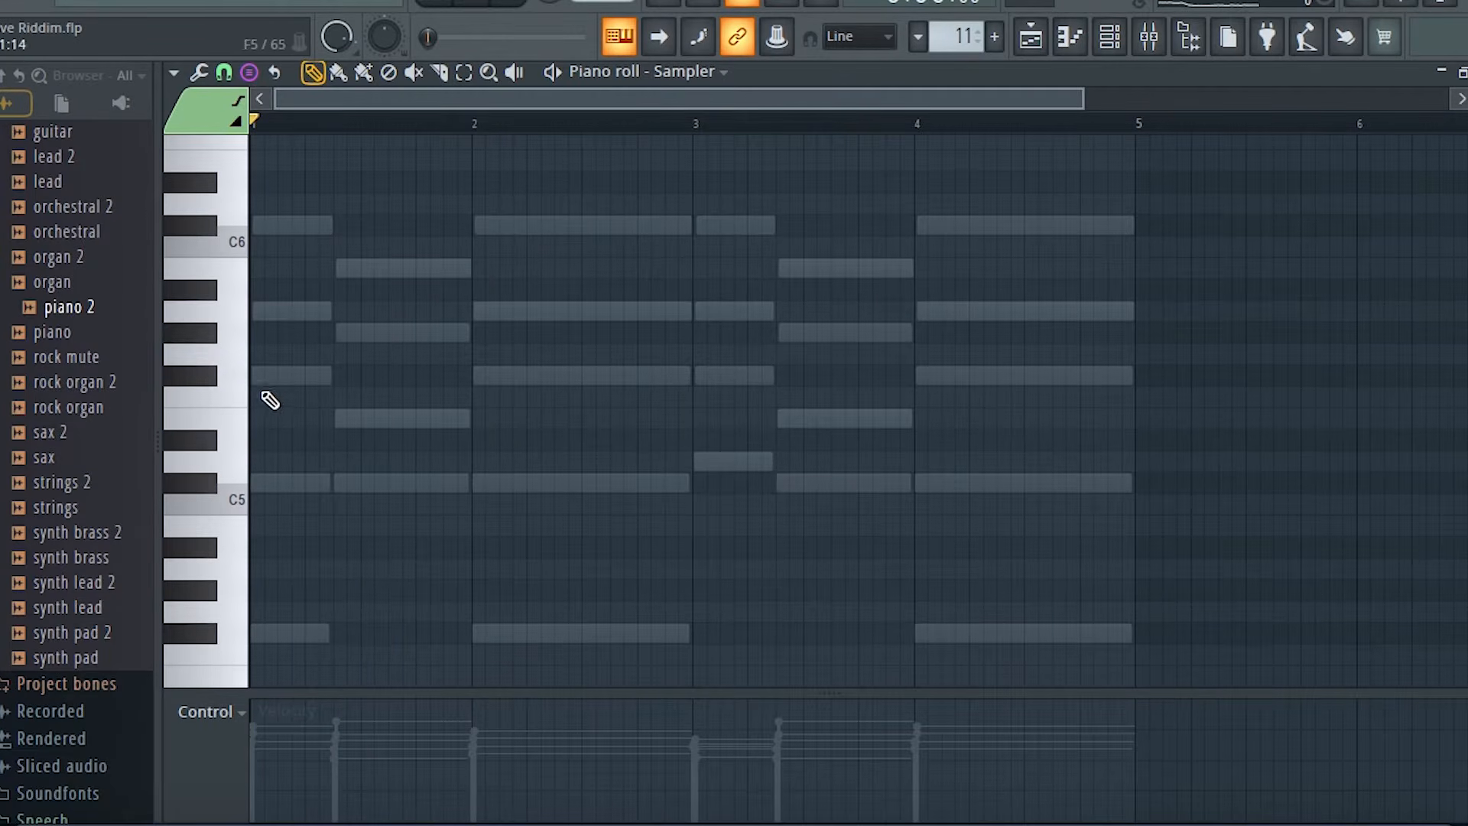
click(262, 376)
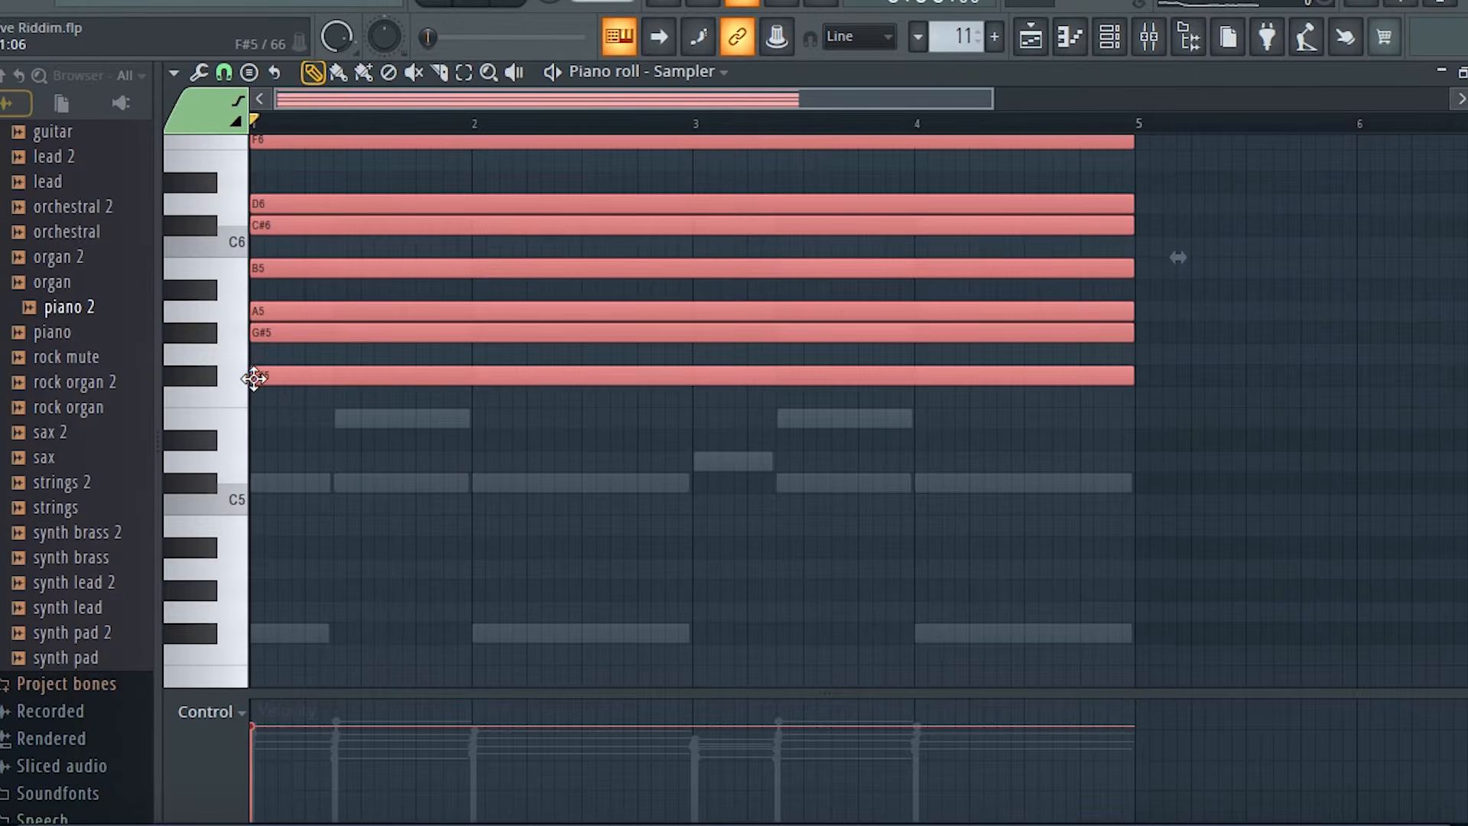
scroll(410, 469, up, 4)
scroll(387, 470, down, 3)
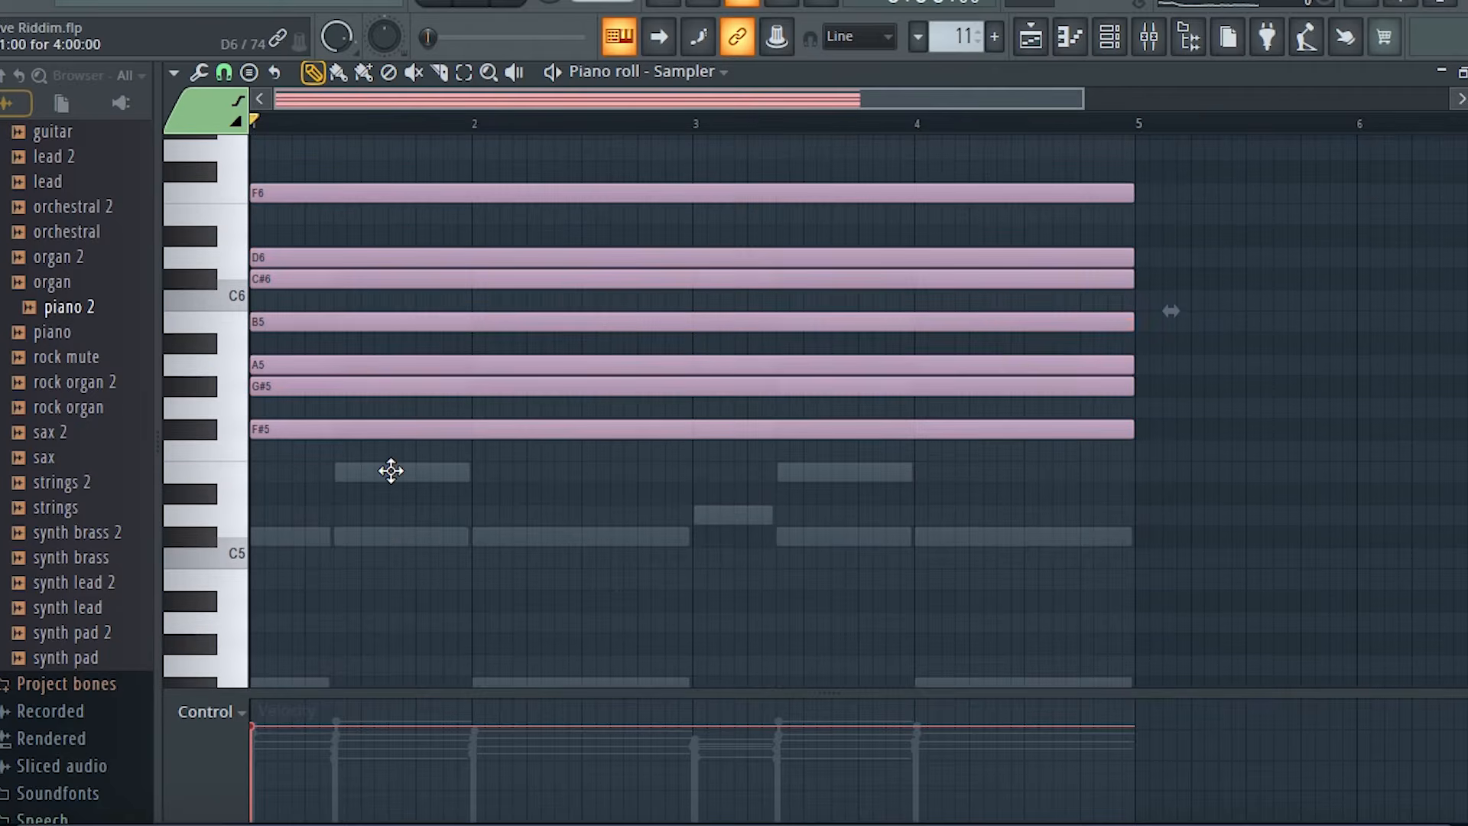
Go through the stamped scale's notes from the F#5 root upward, including G#5, C#6 and D6
click(291, 437)
key(ctrl+a)
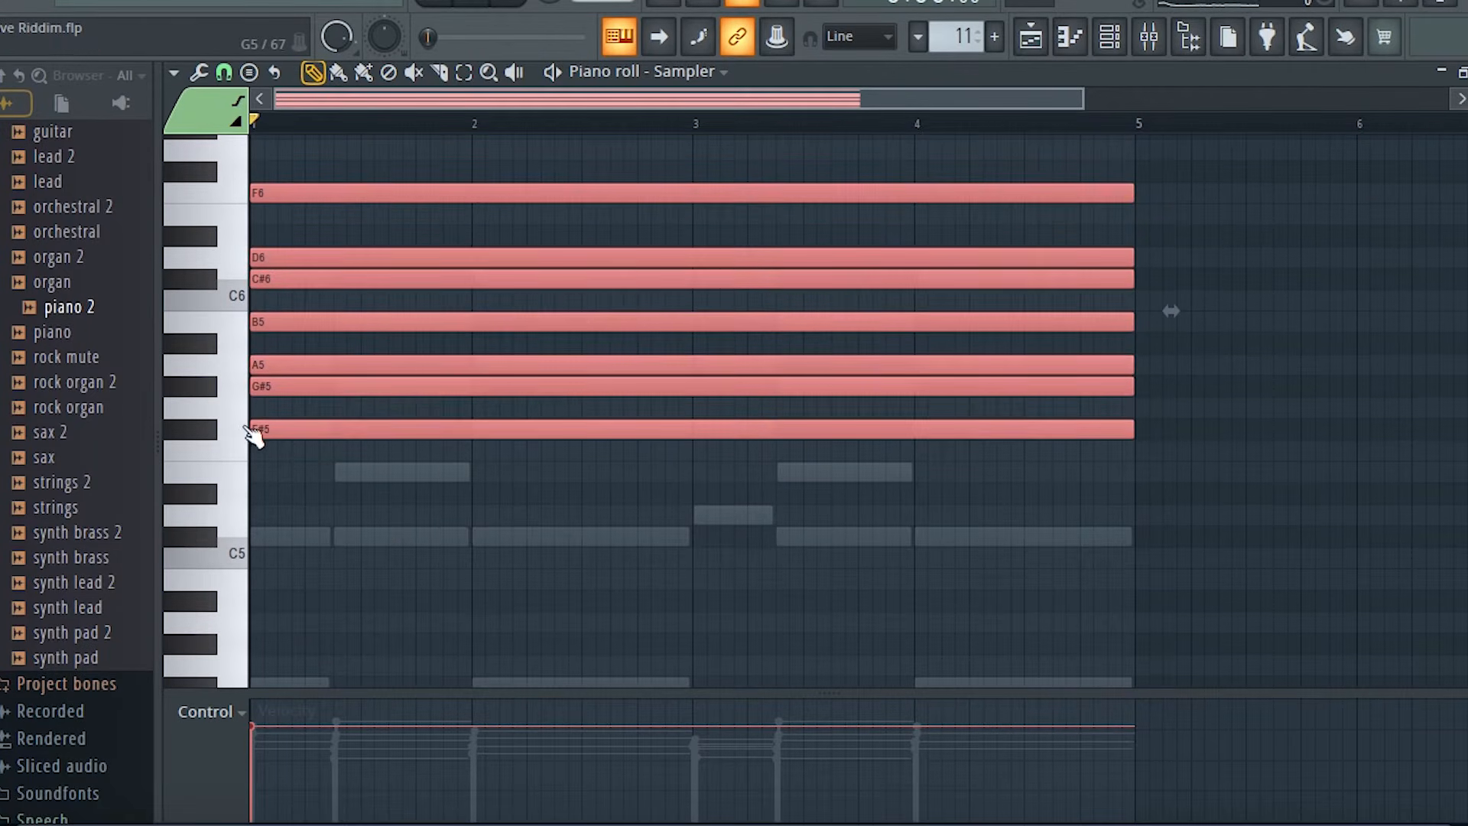
click(261, 391)
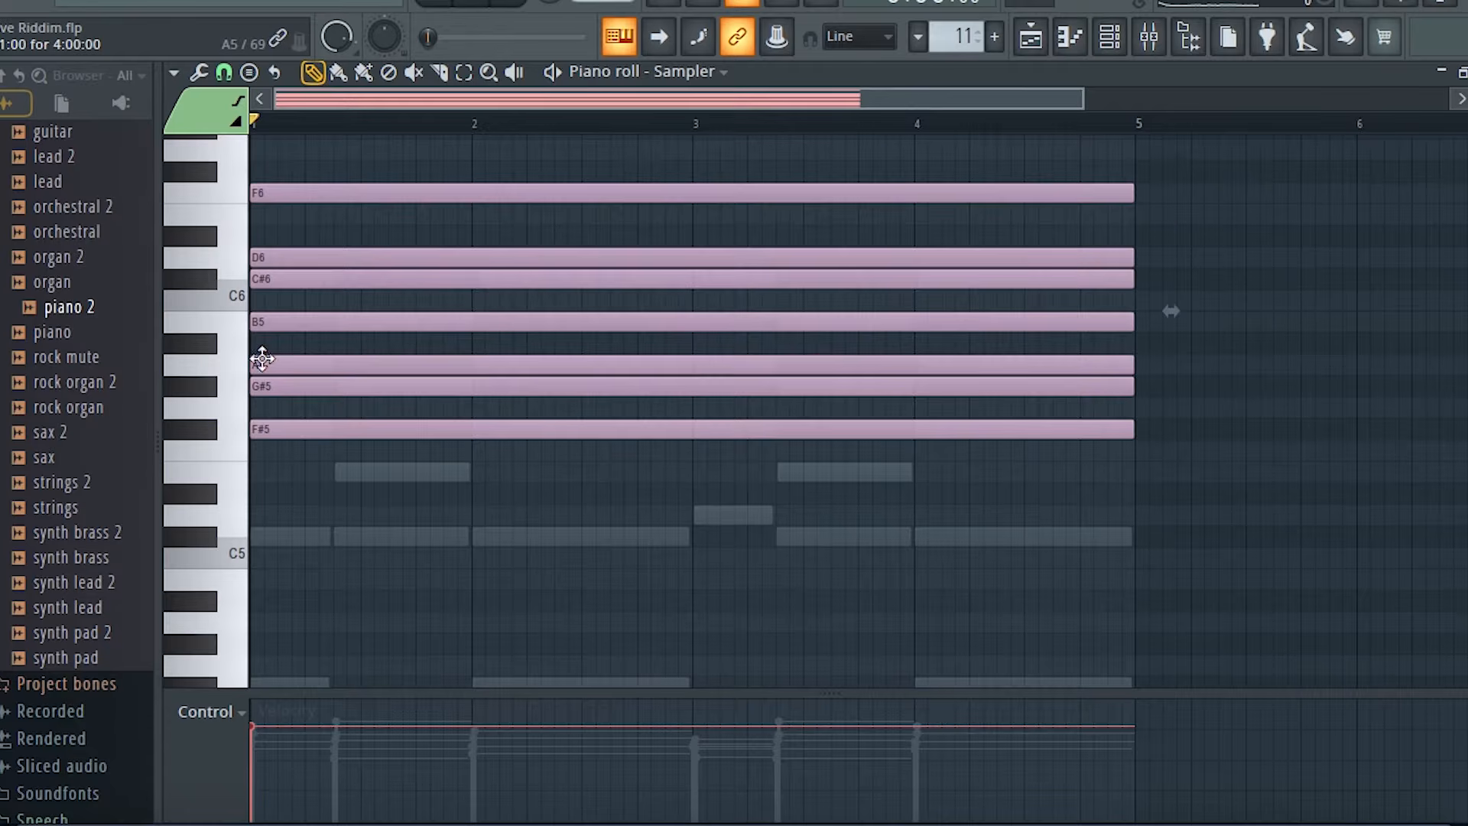
key(ctrl+a)
click(266, 285)
key(ctrl+a)
click(260, 264)
key(ctrl+a)
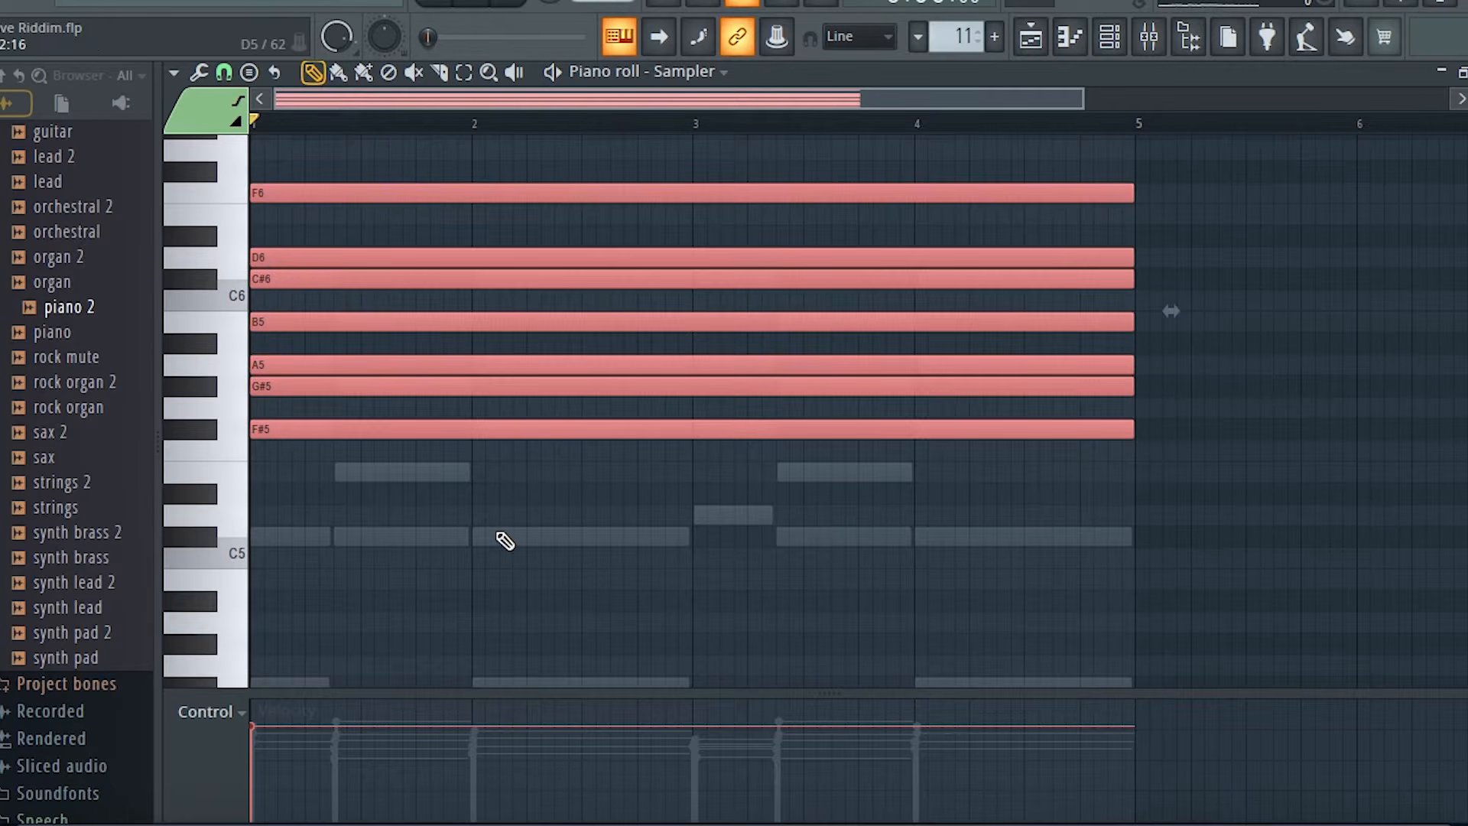
Open the Piano channel's notes in the piano roll and play the chords against the scale's ghost notes
click(1109, 35)
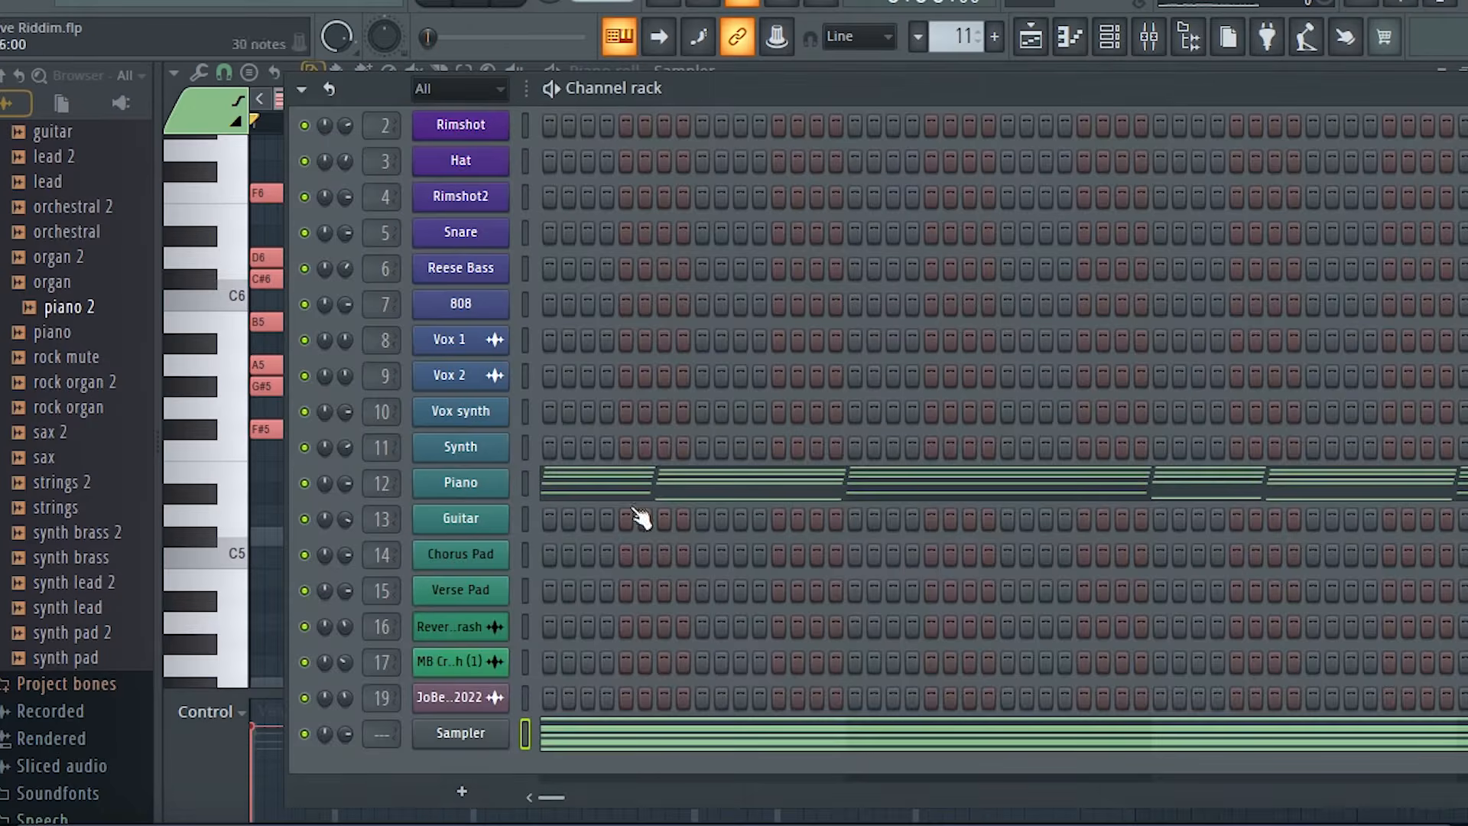
click(585, 494)
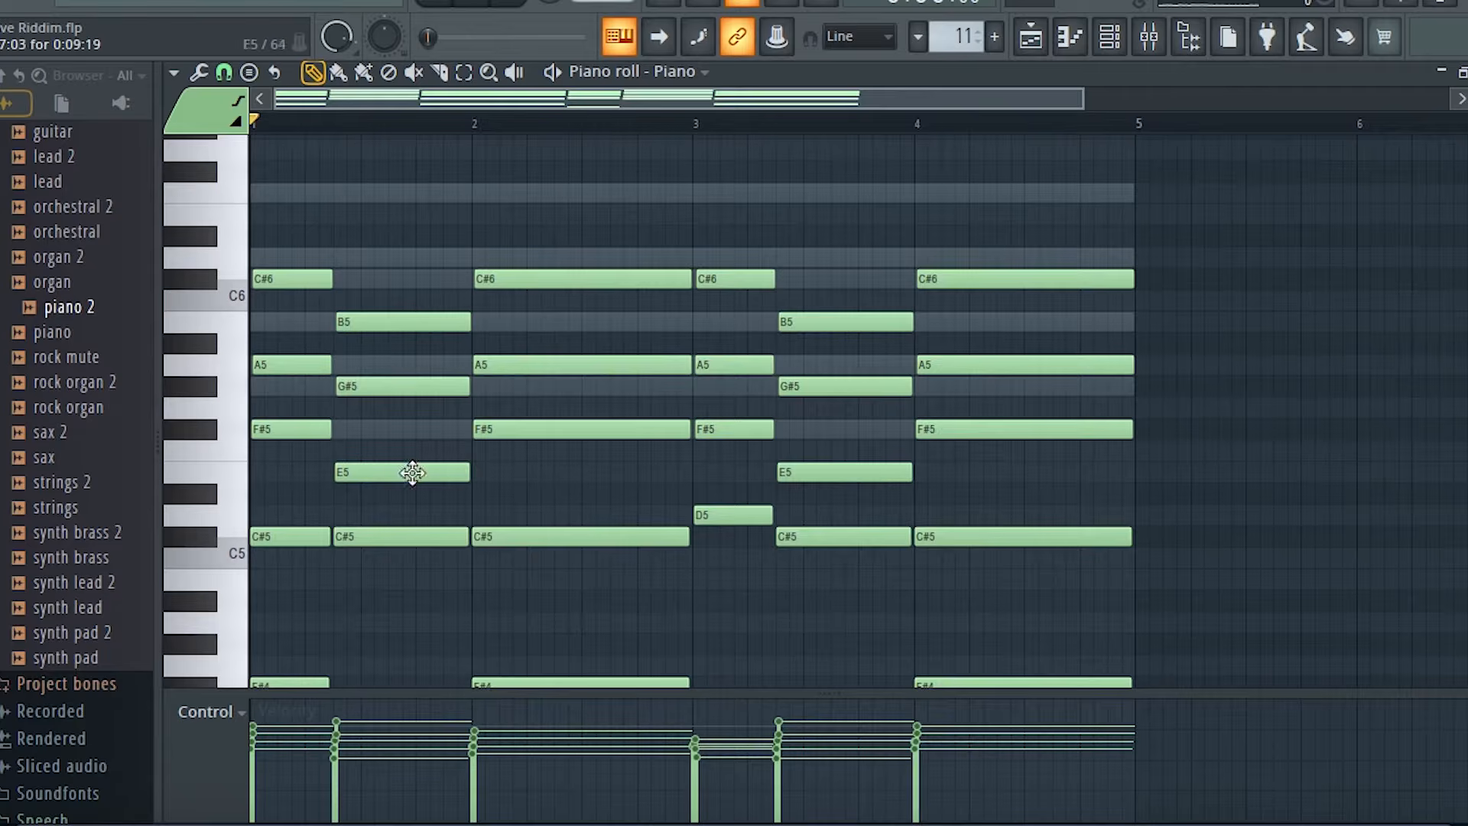
scroll(406, 537, down, 3)
scroll(406, 534, up, 1)
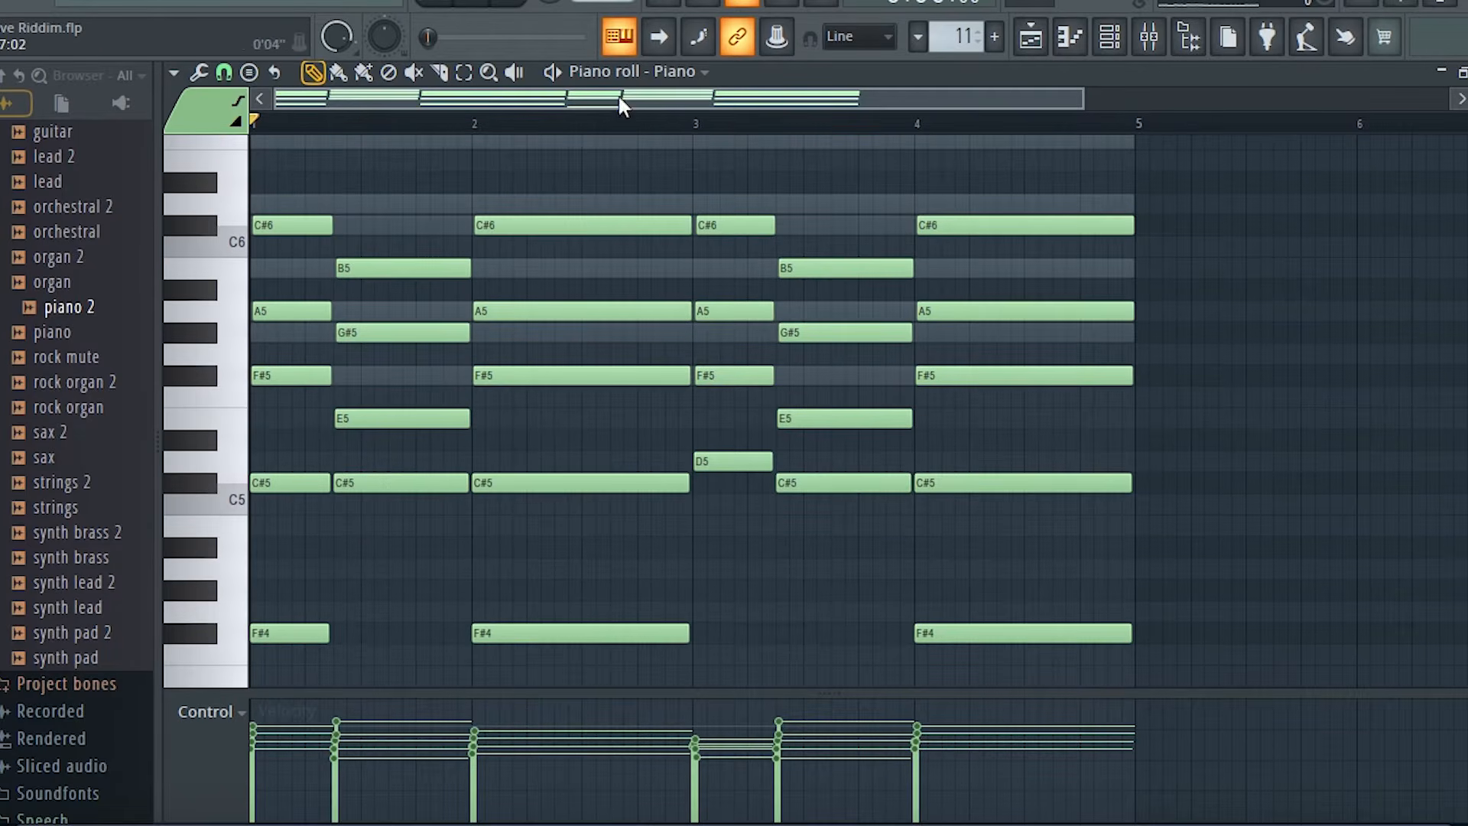
click(497, 6)
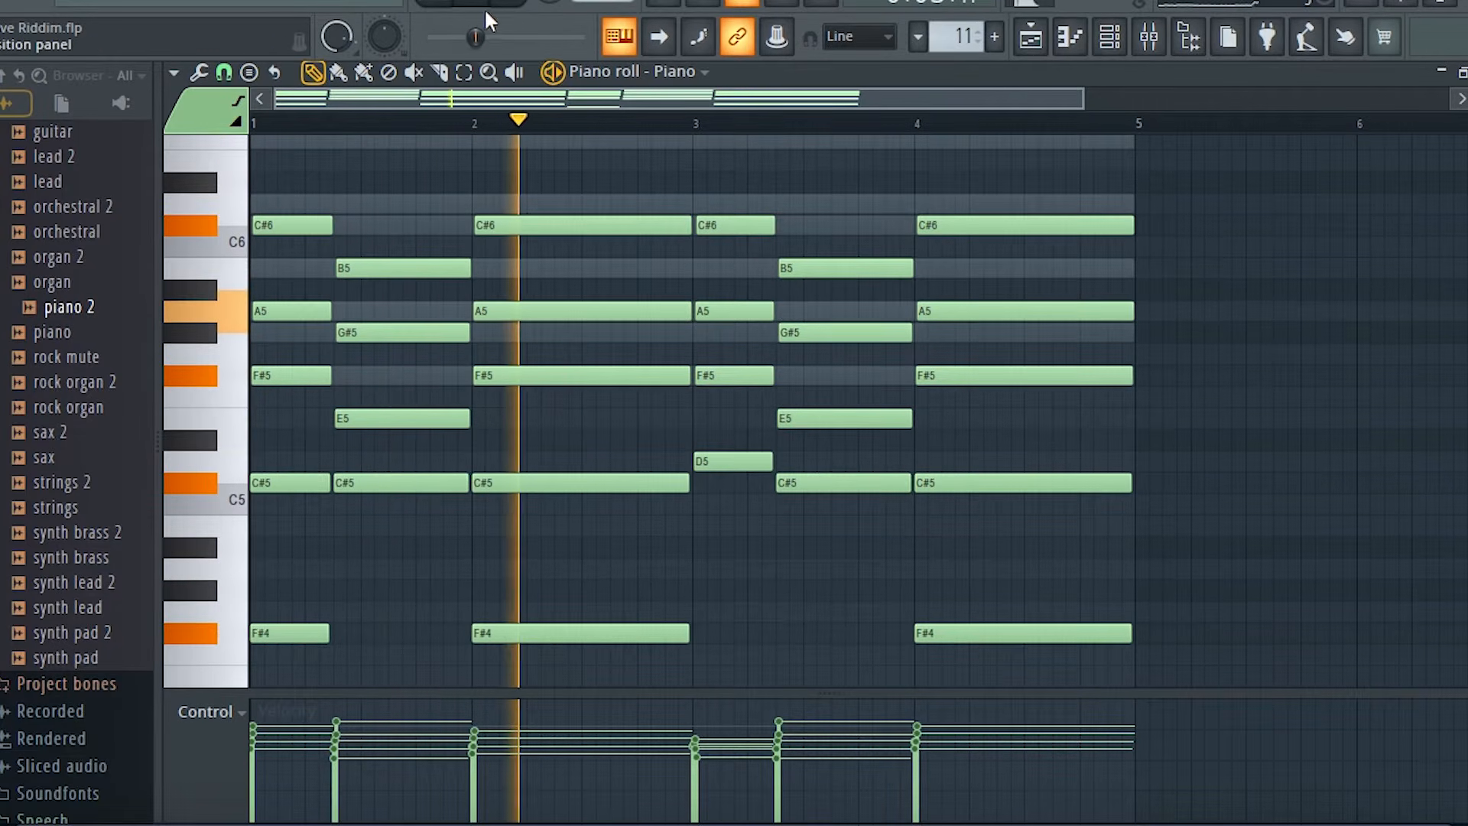
click(514, 7)
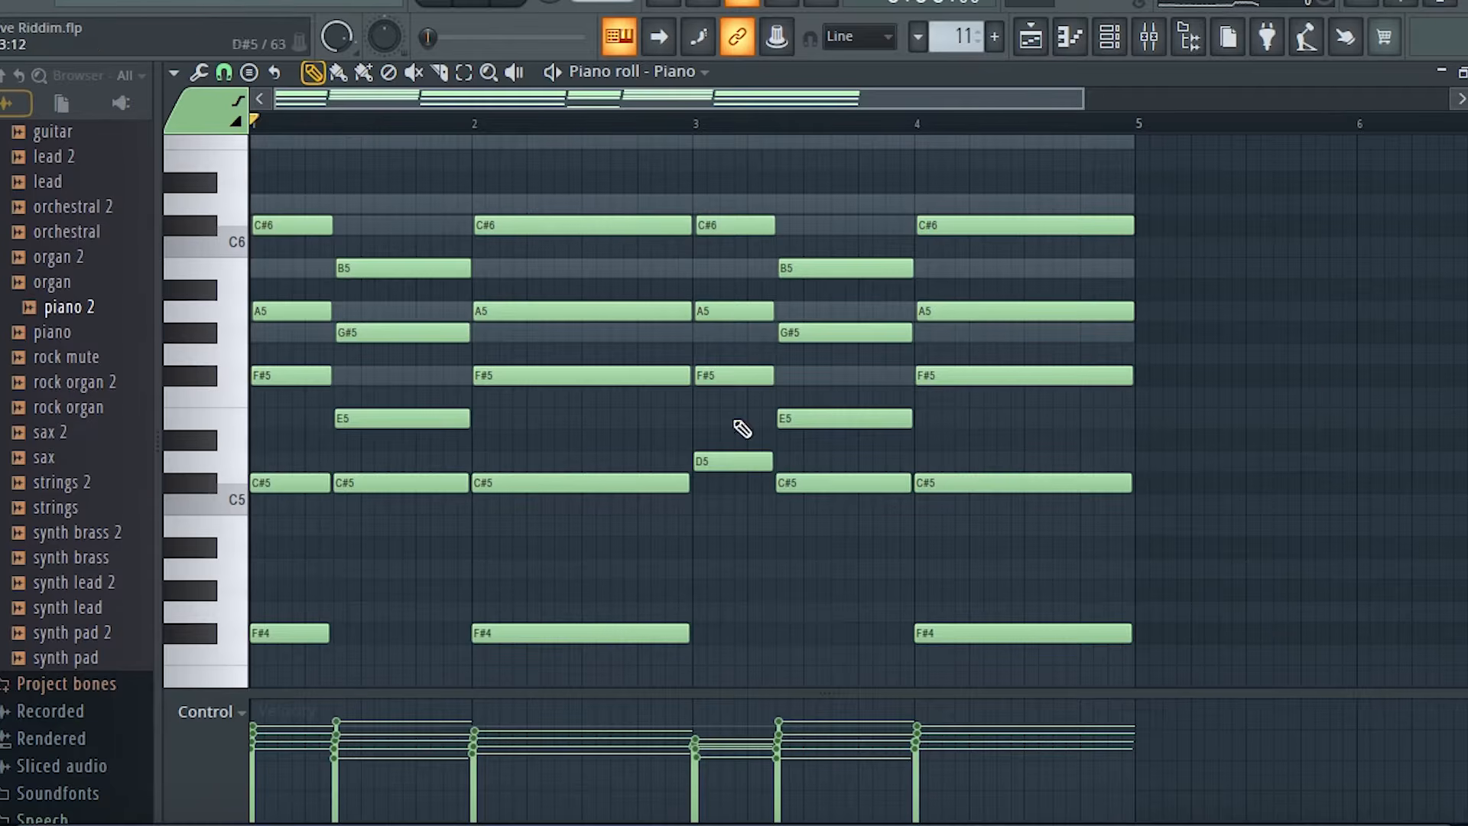
key(space)
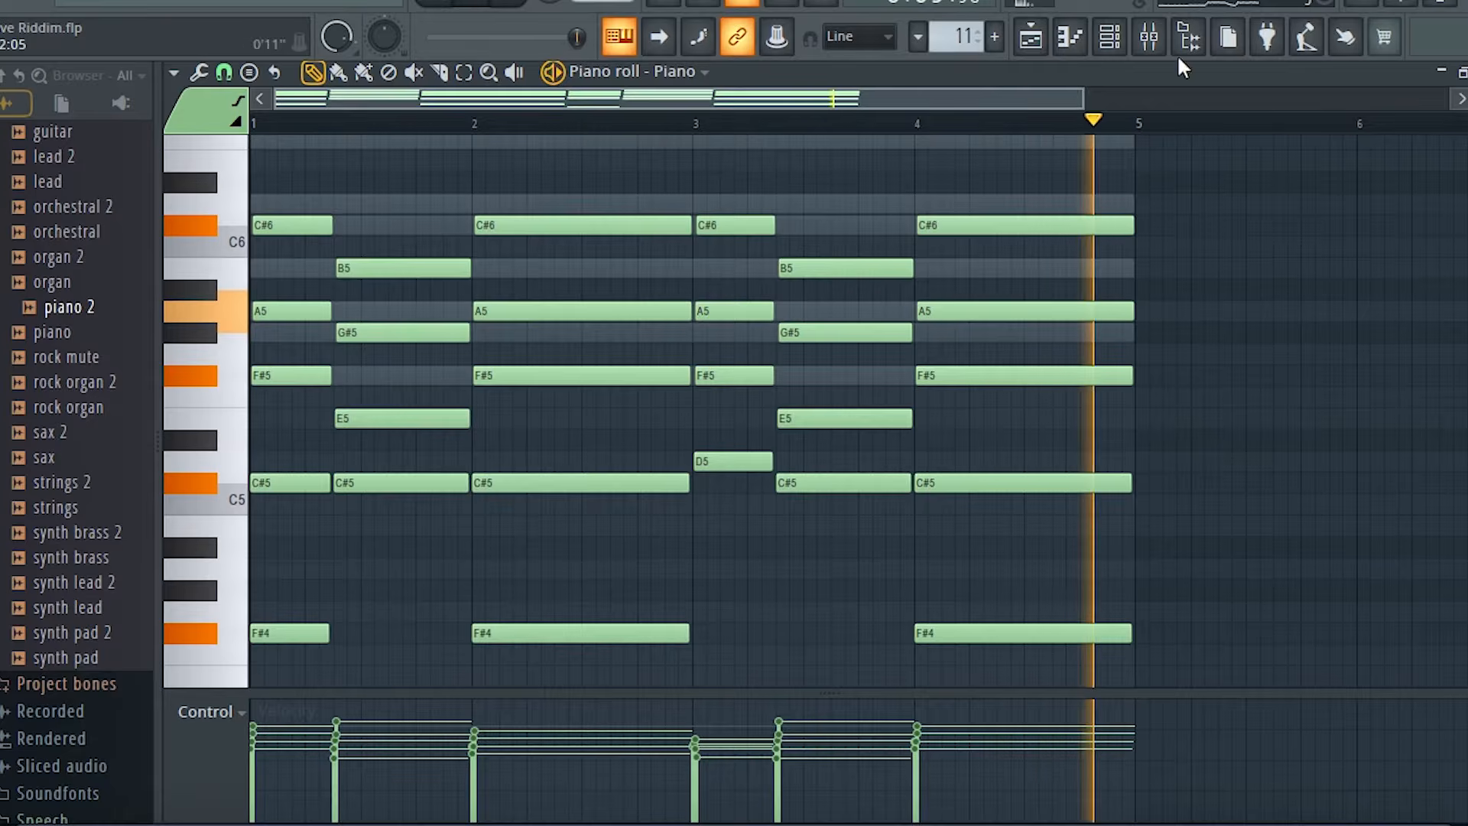
Show the playlist arrangement and list the project's patterns in its picker
click(1109, 35)
drag(746, 74, 963, 114)
click(1031, 40)
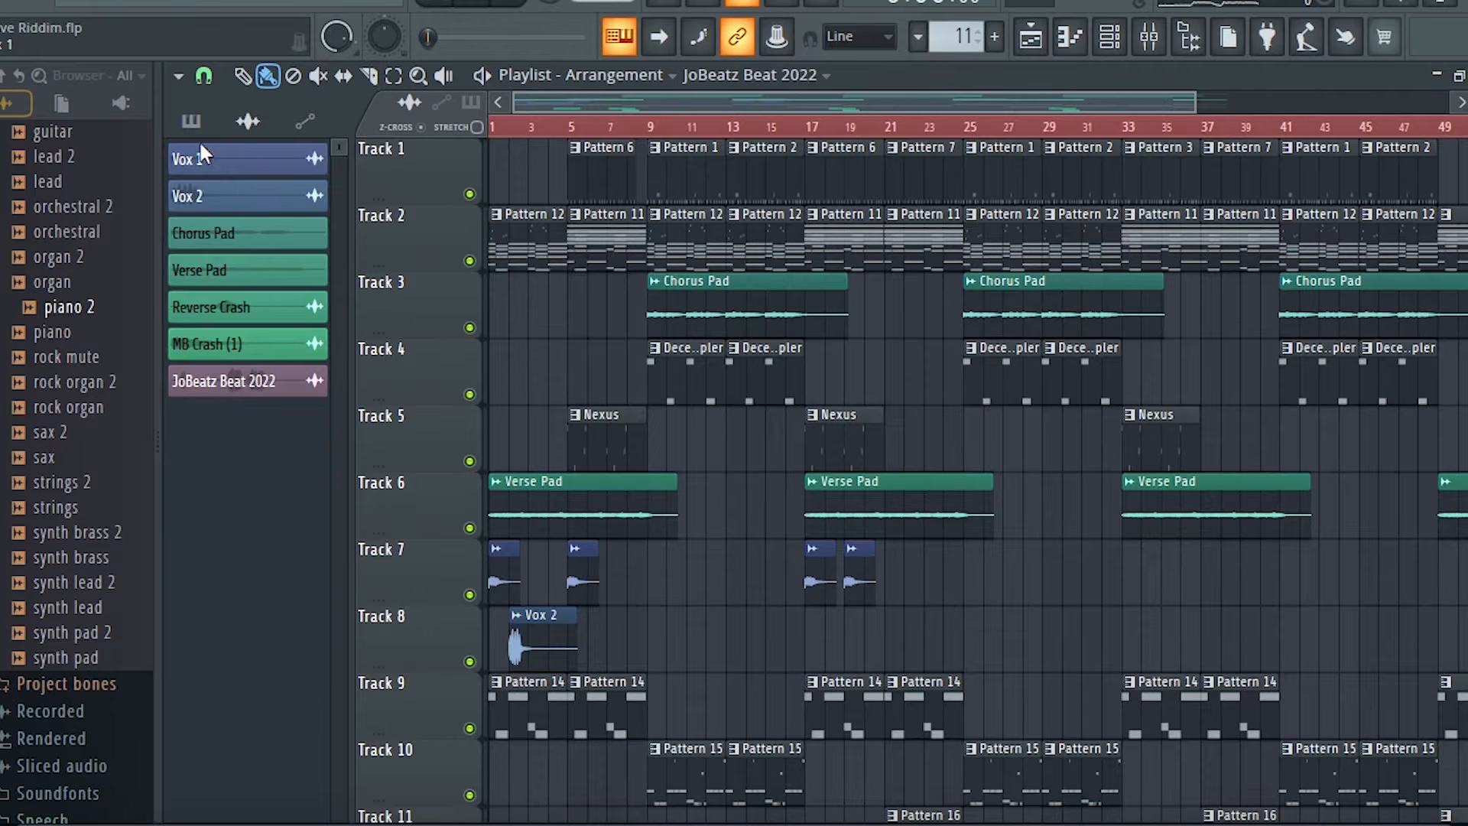
click(191, 121)
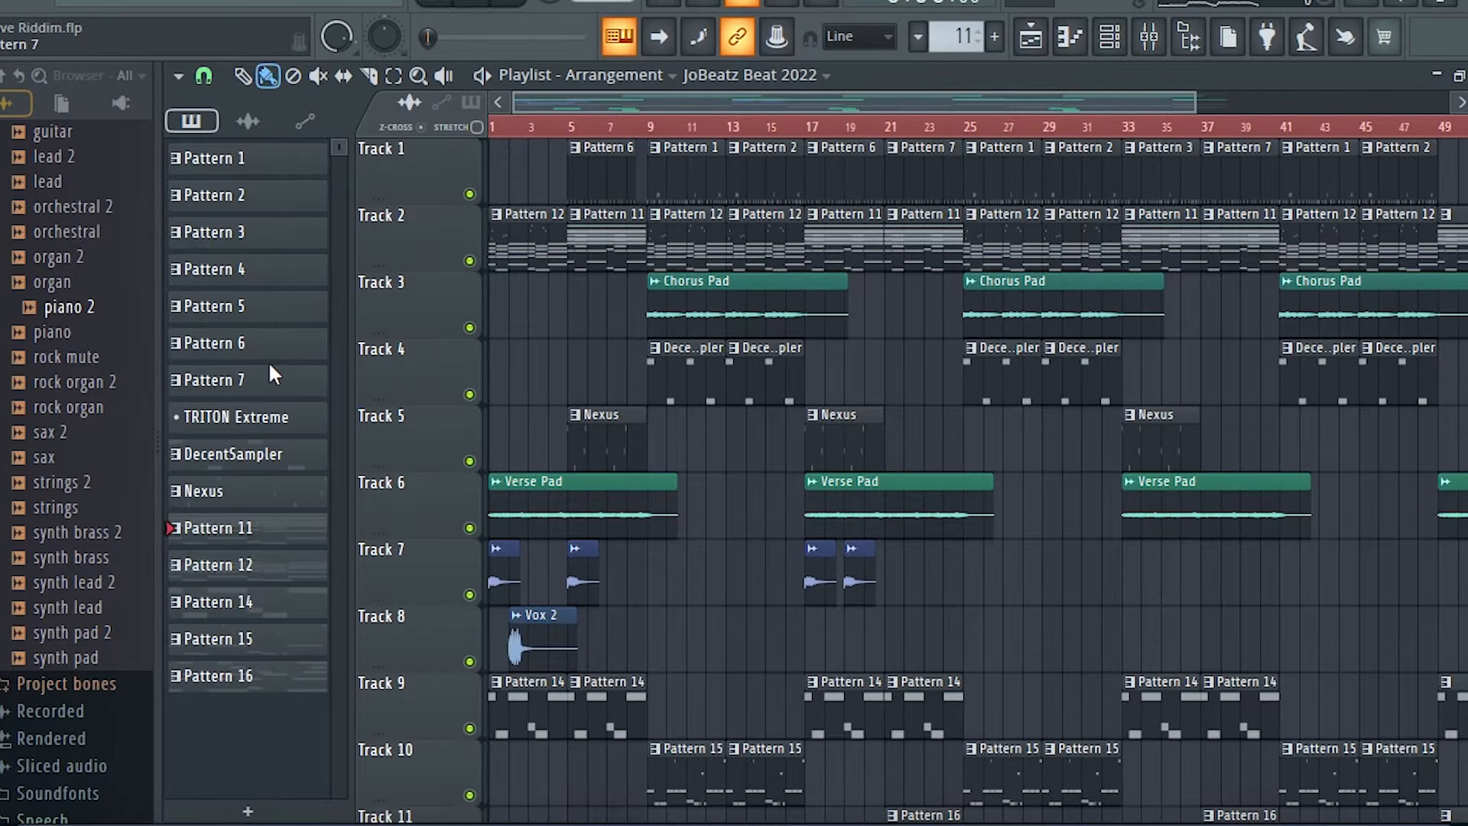
Switch to Pattern 12 and open its Piano notes in the piano roll
click(1110, 36)
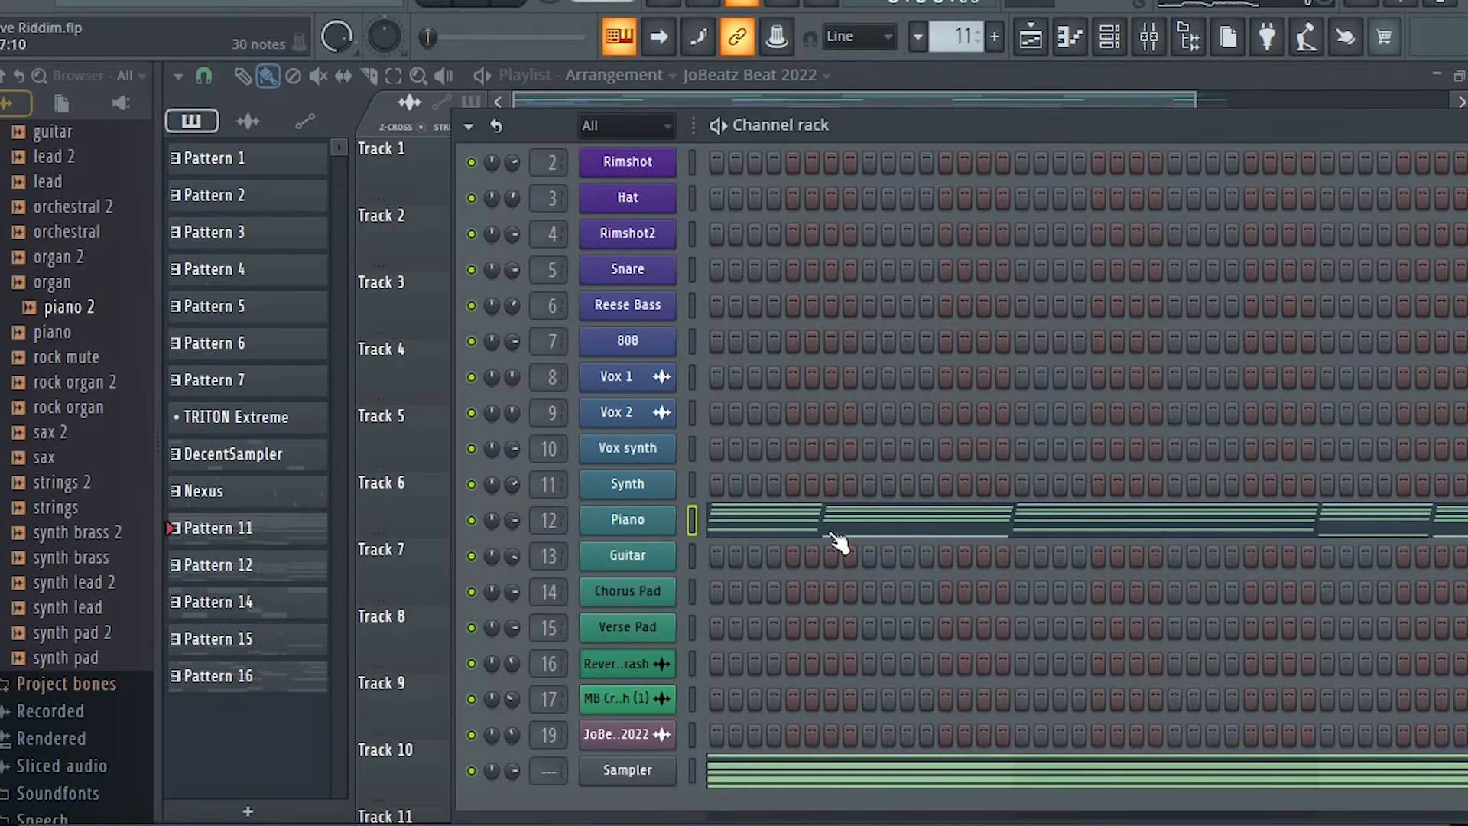
click(768, 130)
key(KP_Add)
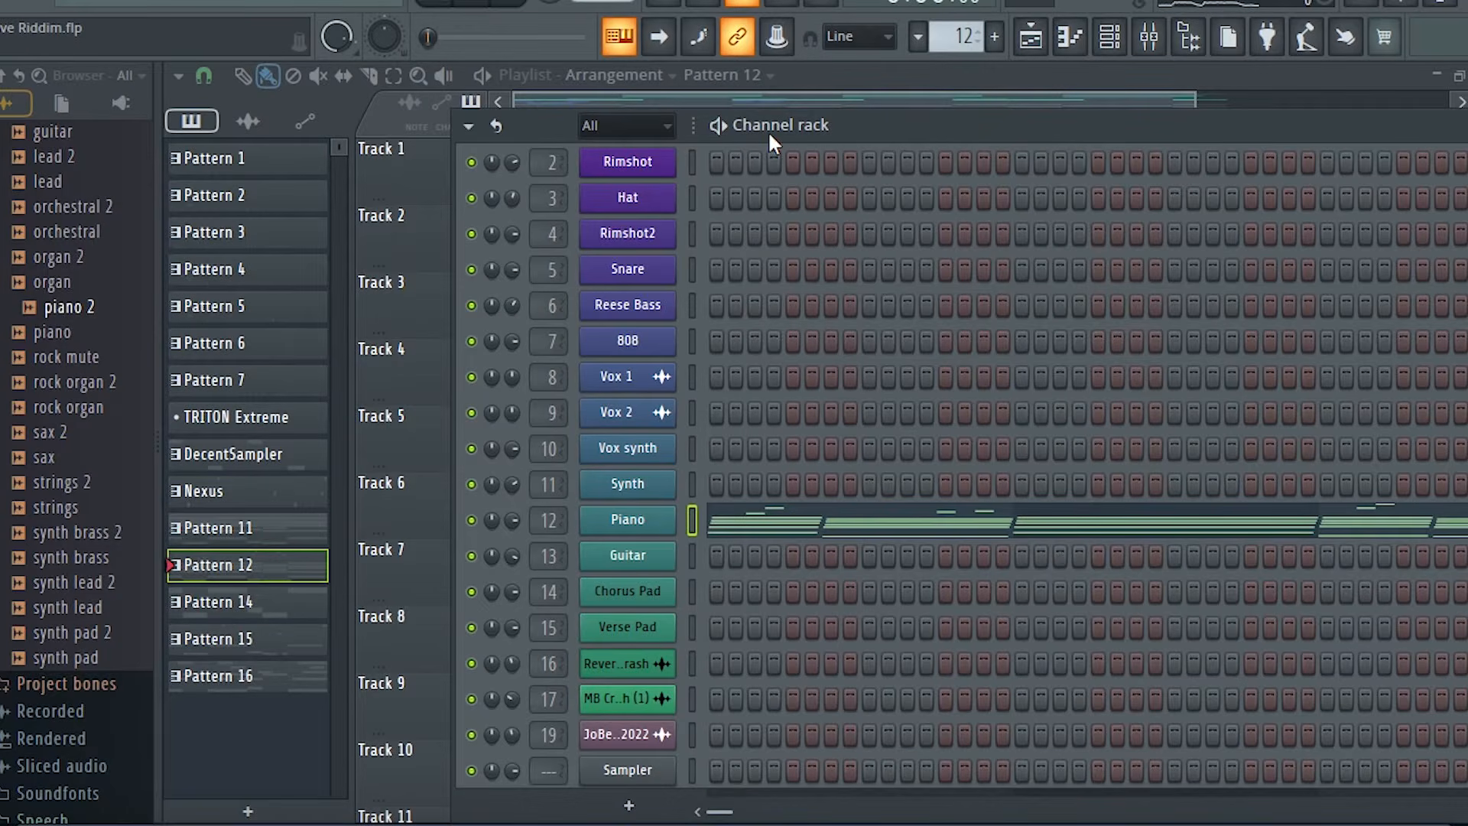
click(774, 528)
scroll(637, 530, up, 4)
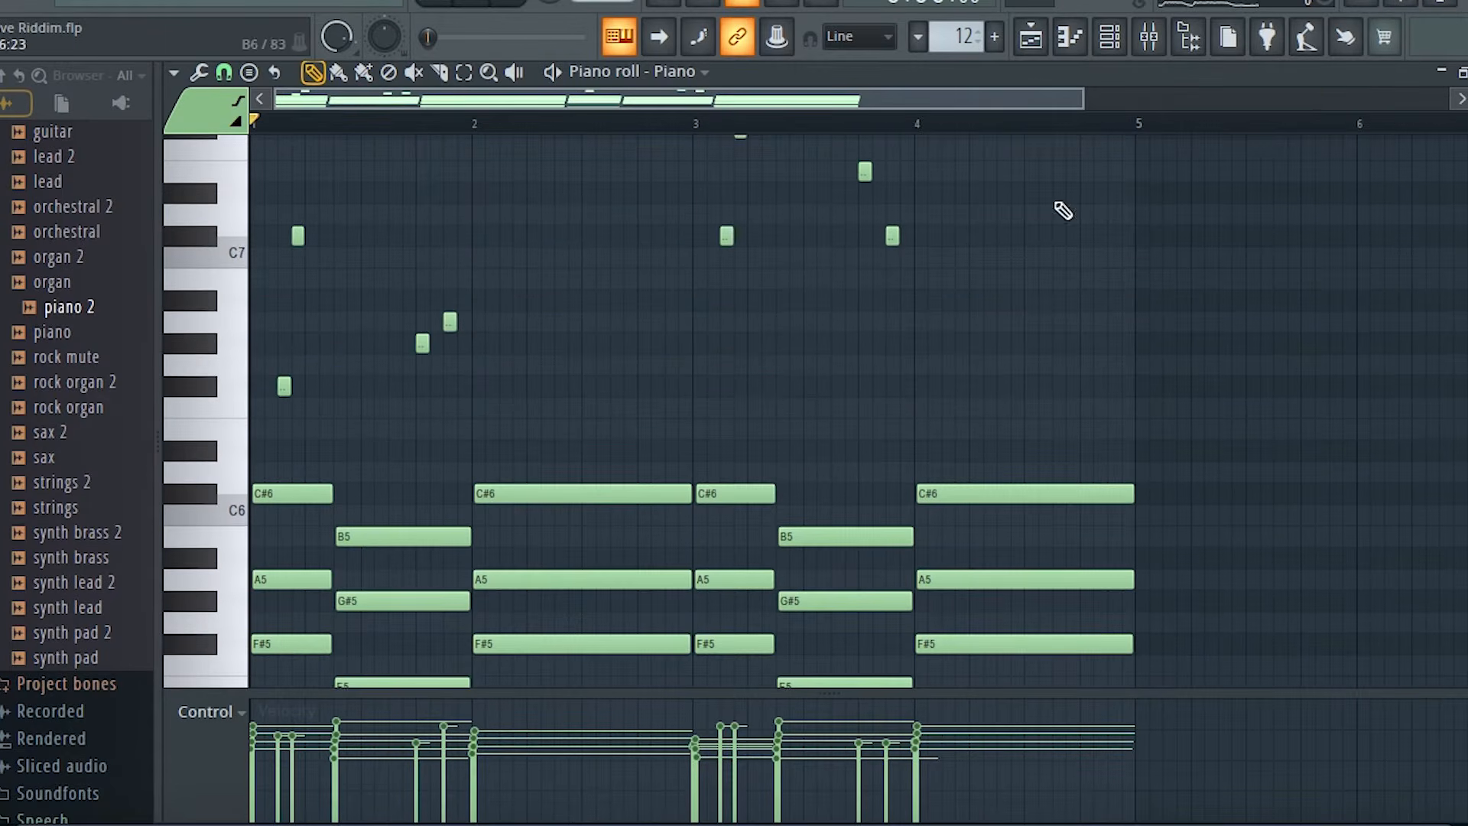
Examine the short high melody notes above Pattern 12's chords and play the pattern back
drag(1088, 97, 526, 124)
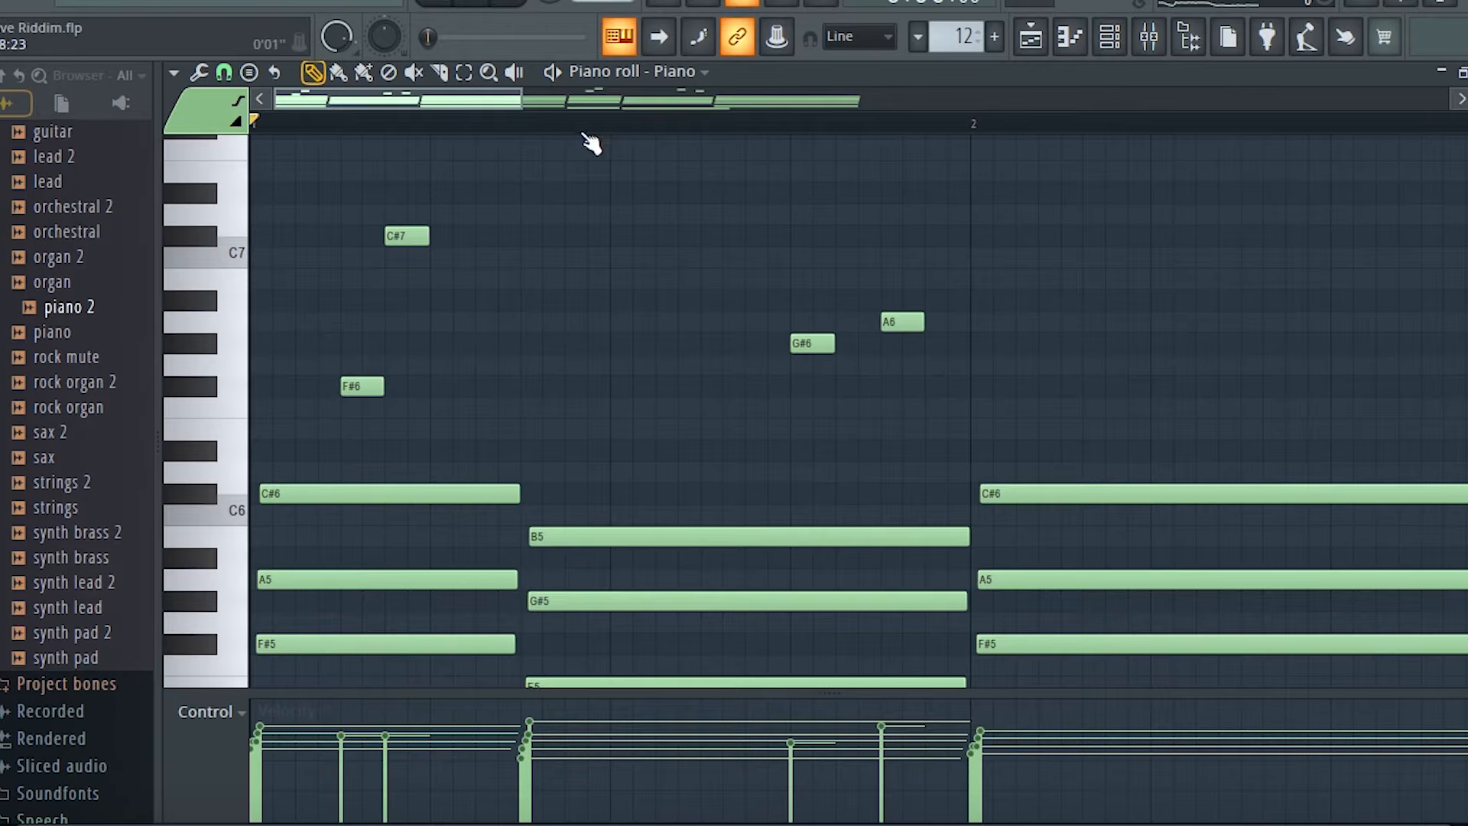
drag(514, 107, 1221, 107)
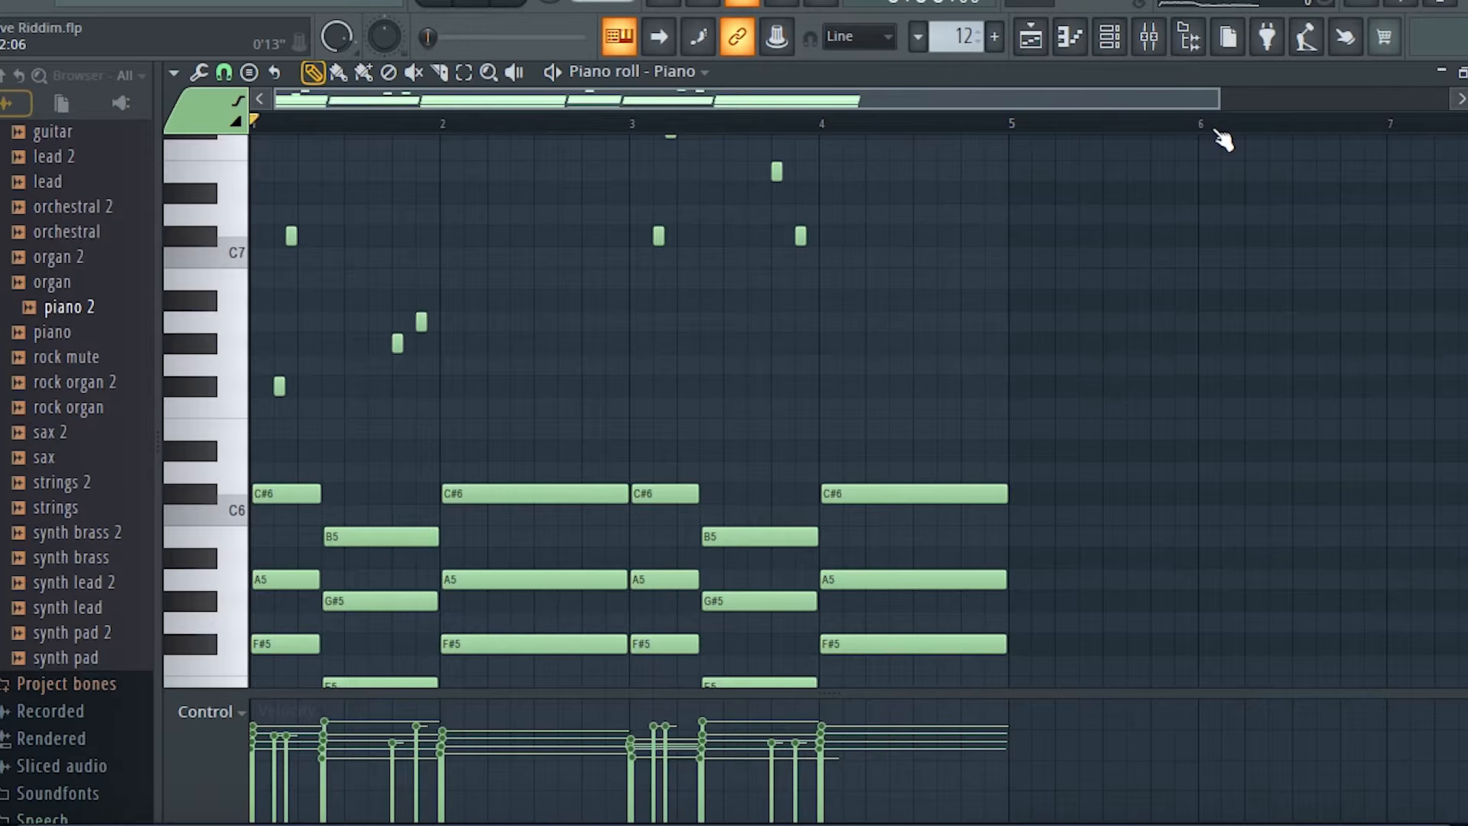
key(space)
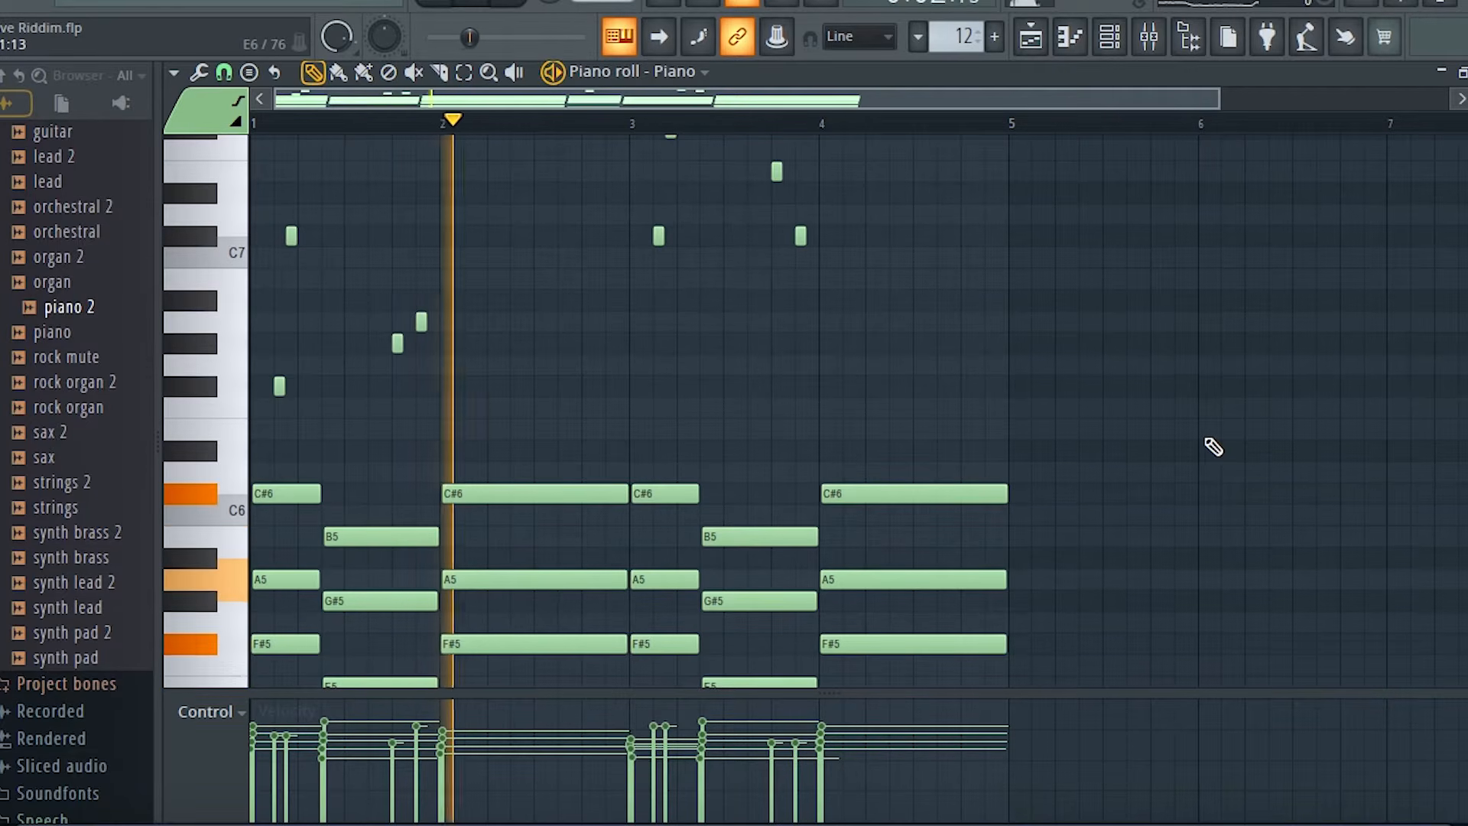
scroll(1214, 447, up, 4)
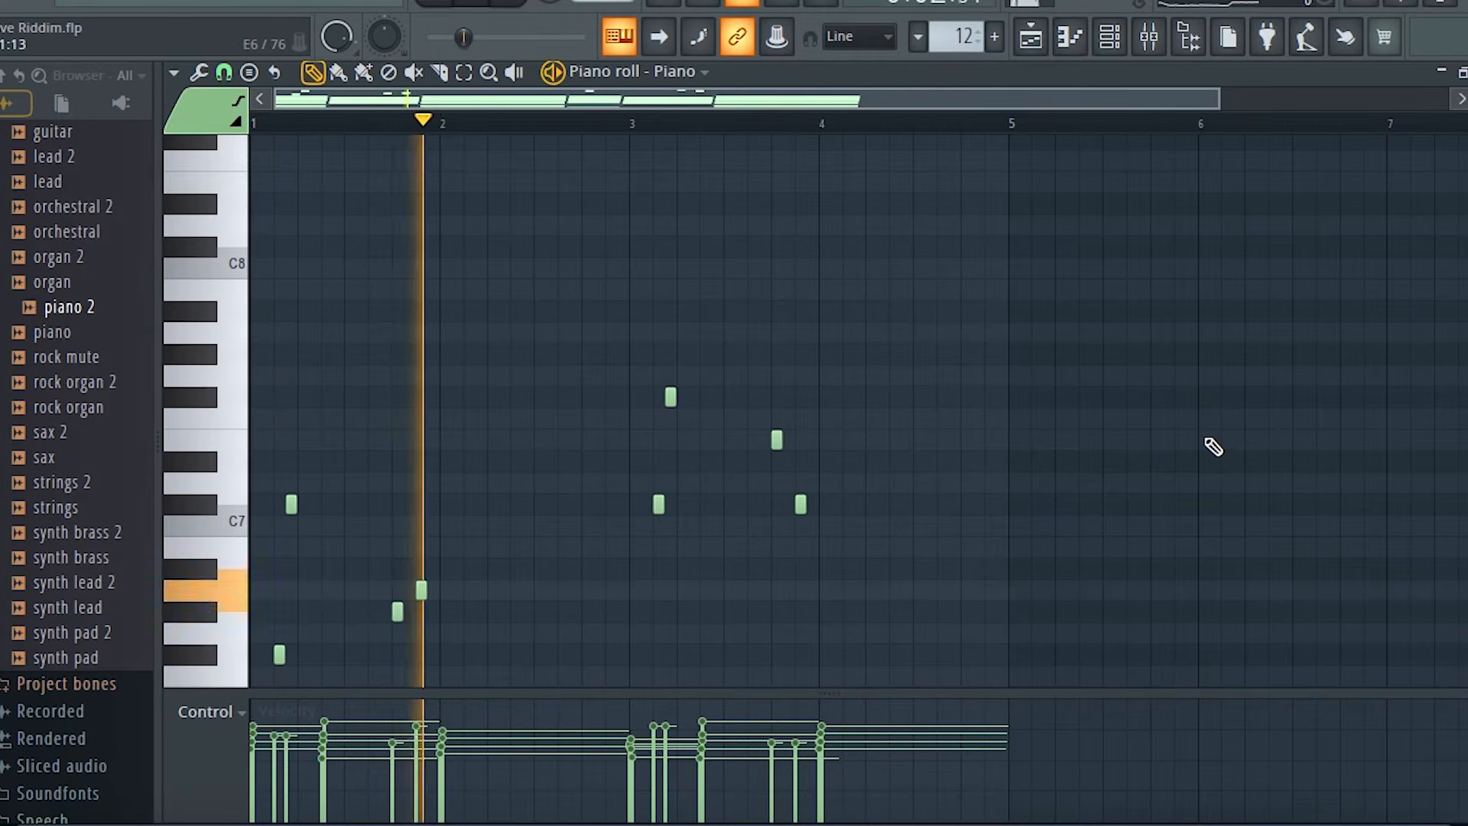
key(space)
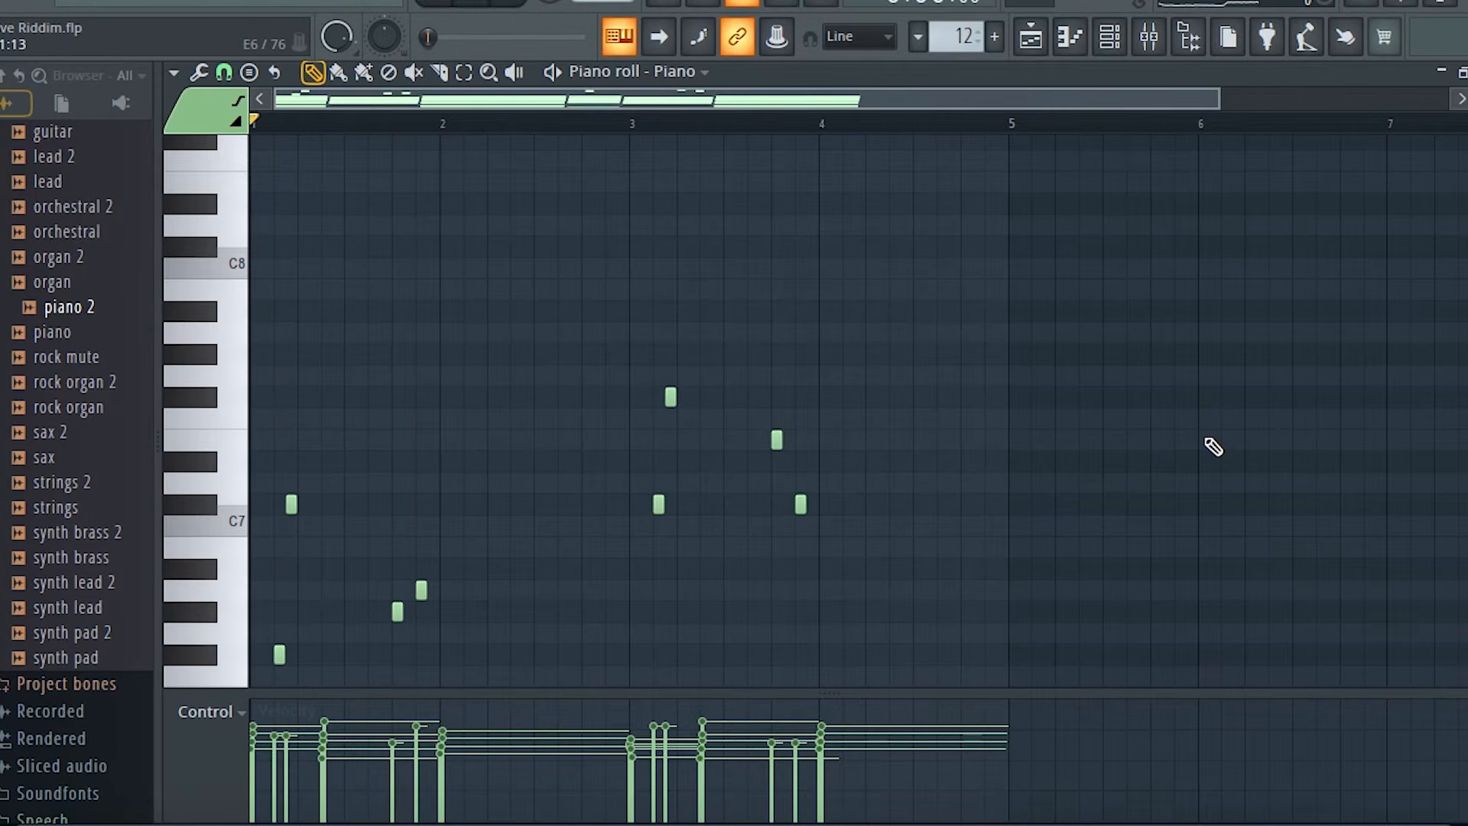
Return to the playlist in song mode and select the section from bar 1 to bar 9
click(1109, 37)
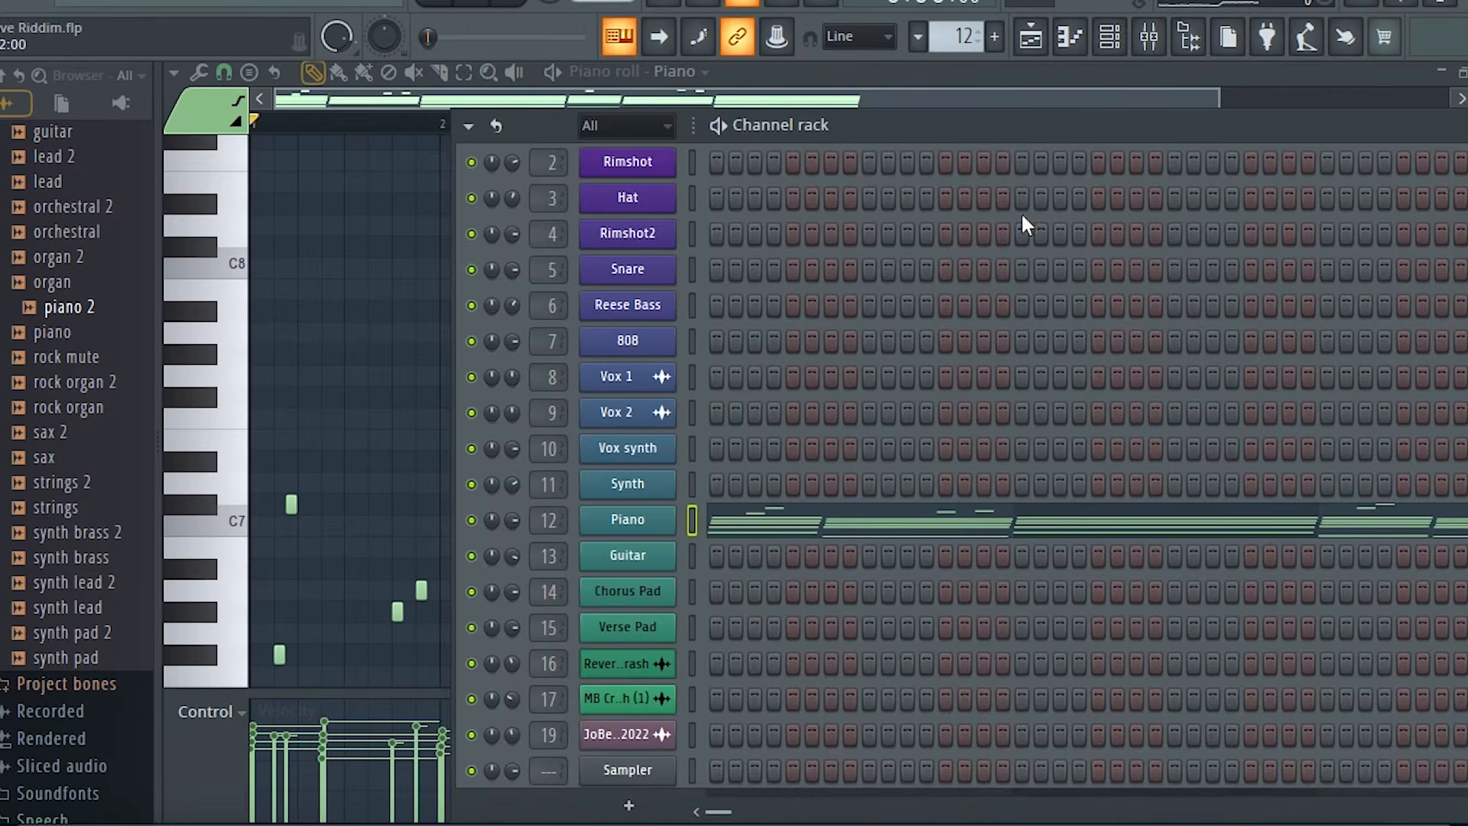
click(1034, 39)
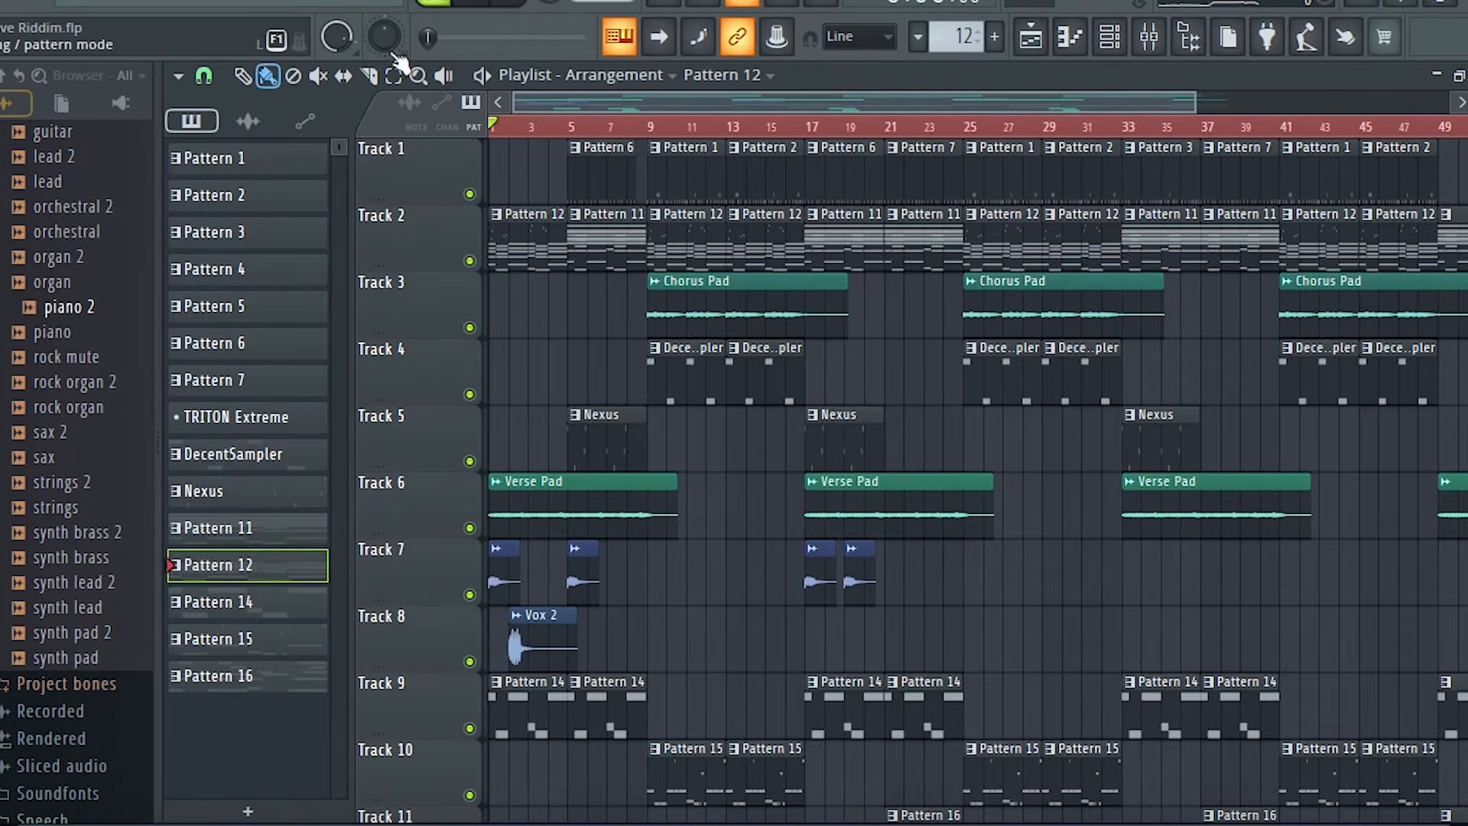
key(e)
drag(652, 140, 500, 172)
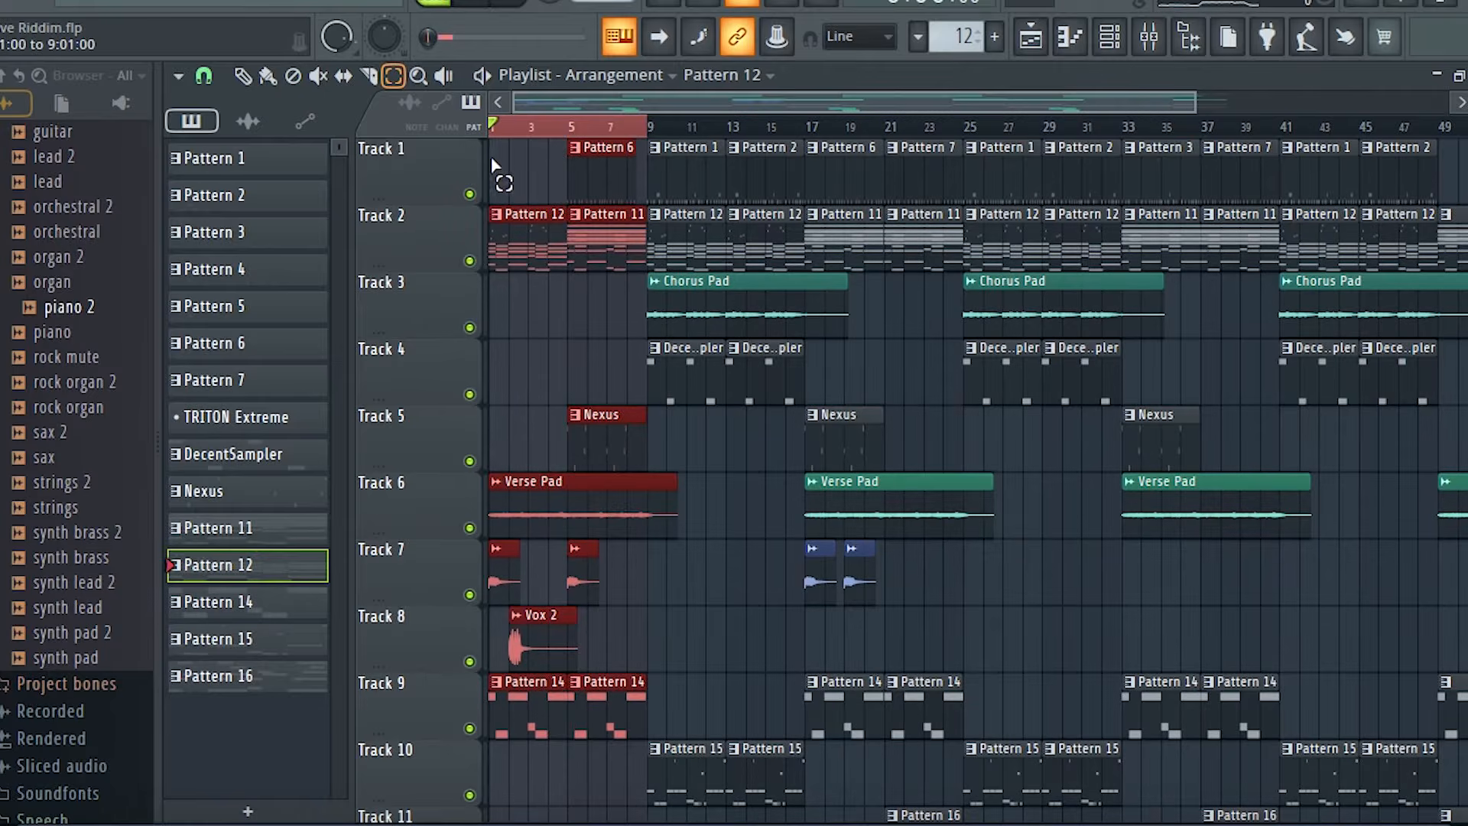
click(1118, 48)
drag(892, 131, 1161, 6)
Solo Track 2 and briefly play the selected section, finishing with the Draw tool active
ctrl+click(469, 261)
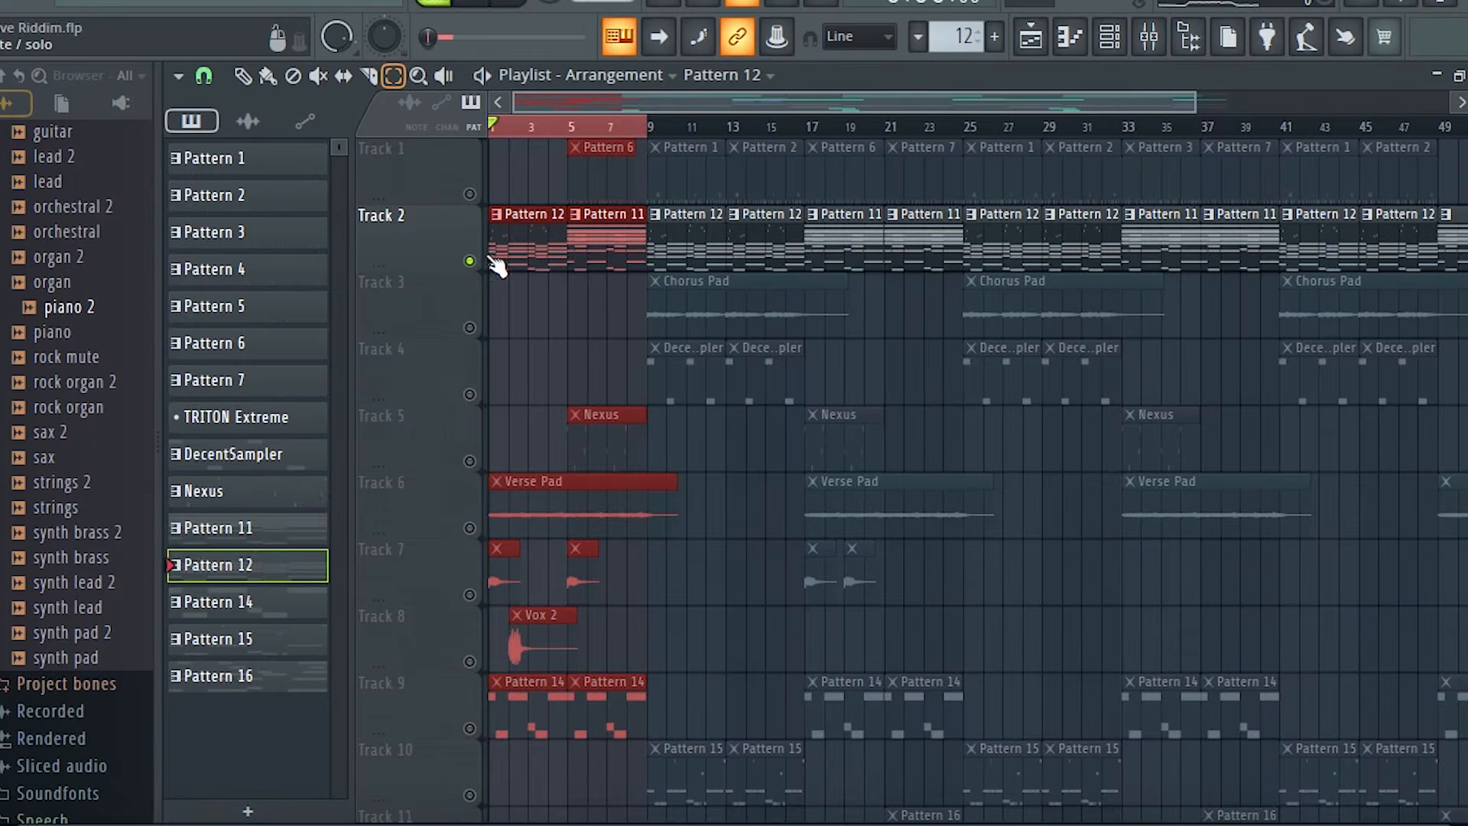
key(space)
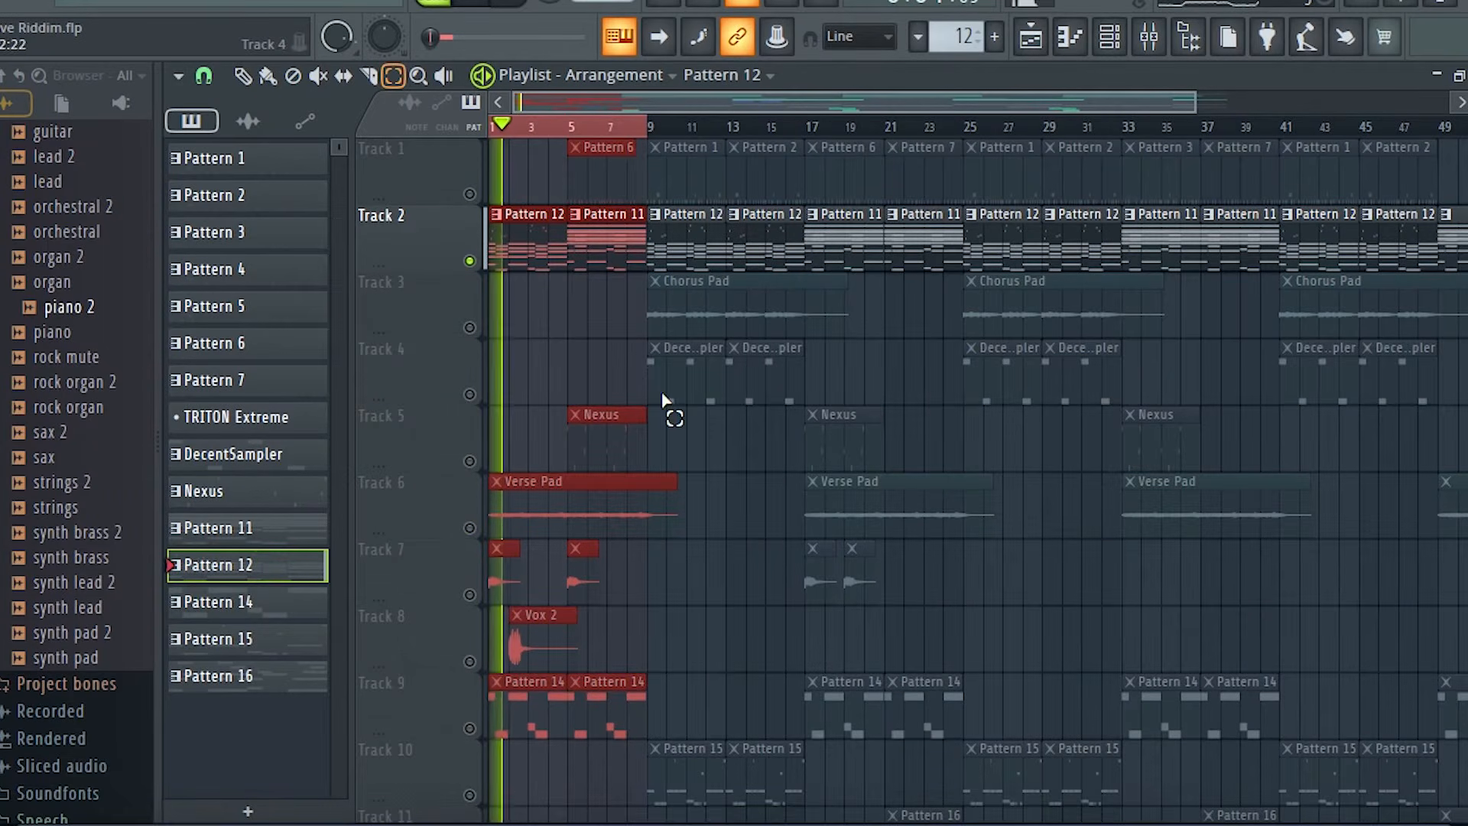
key(space)
click(244, 76)
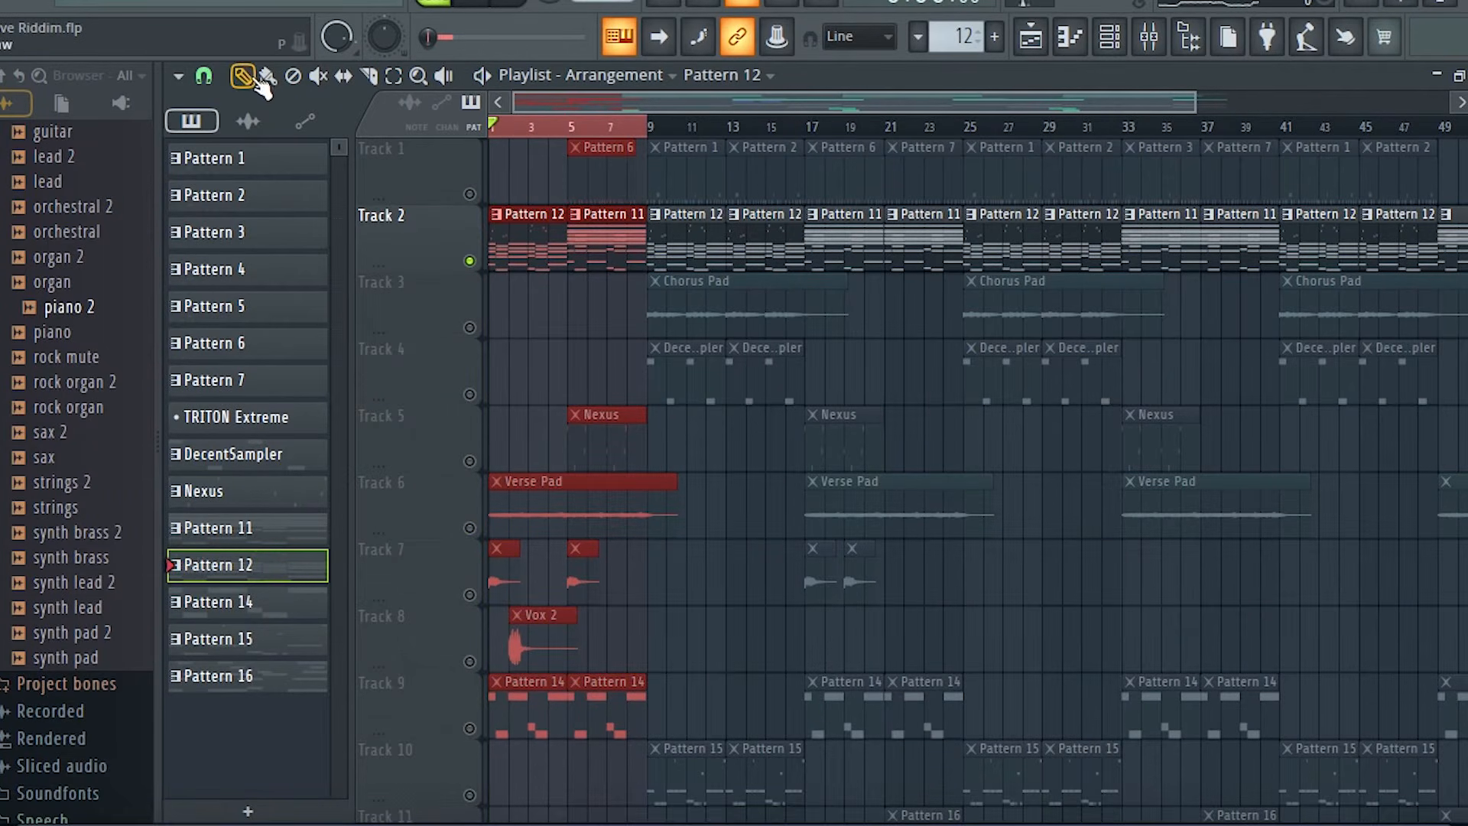
Unmute Track 6 with the Verse Pad clips and look over the instrument channels in the channel rack
drag(1193, 106, 1115, 105)
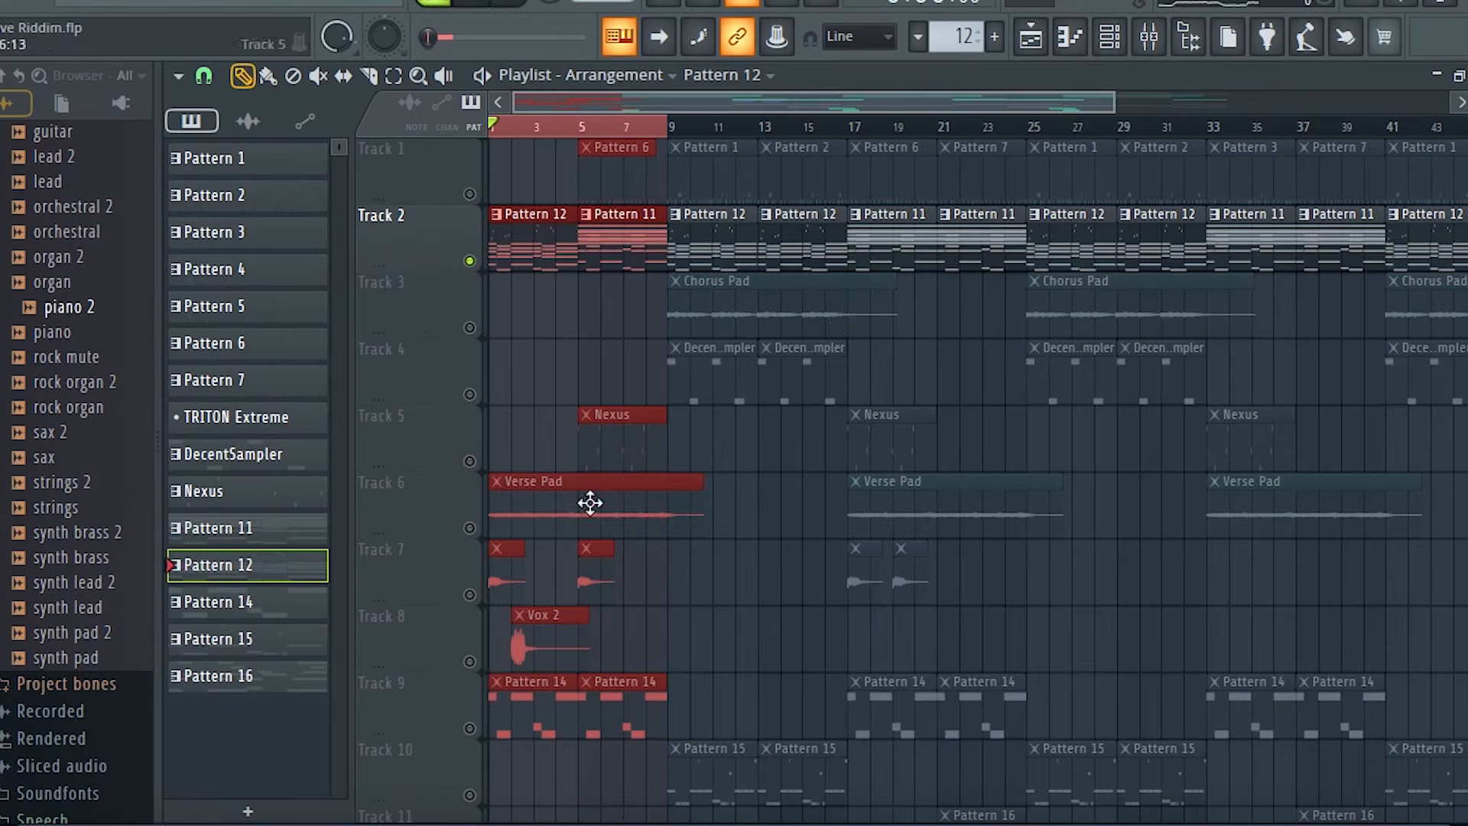
click(470, 528)
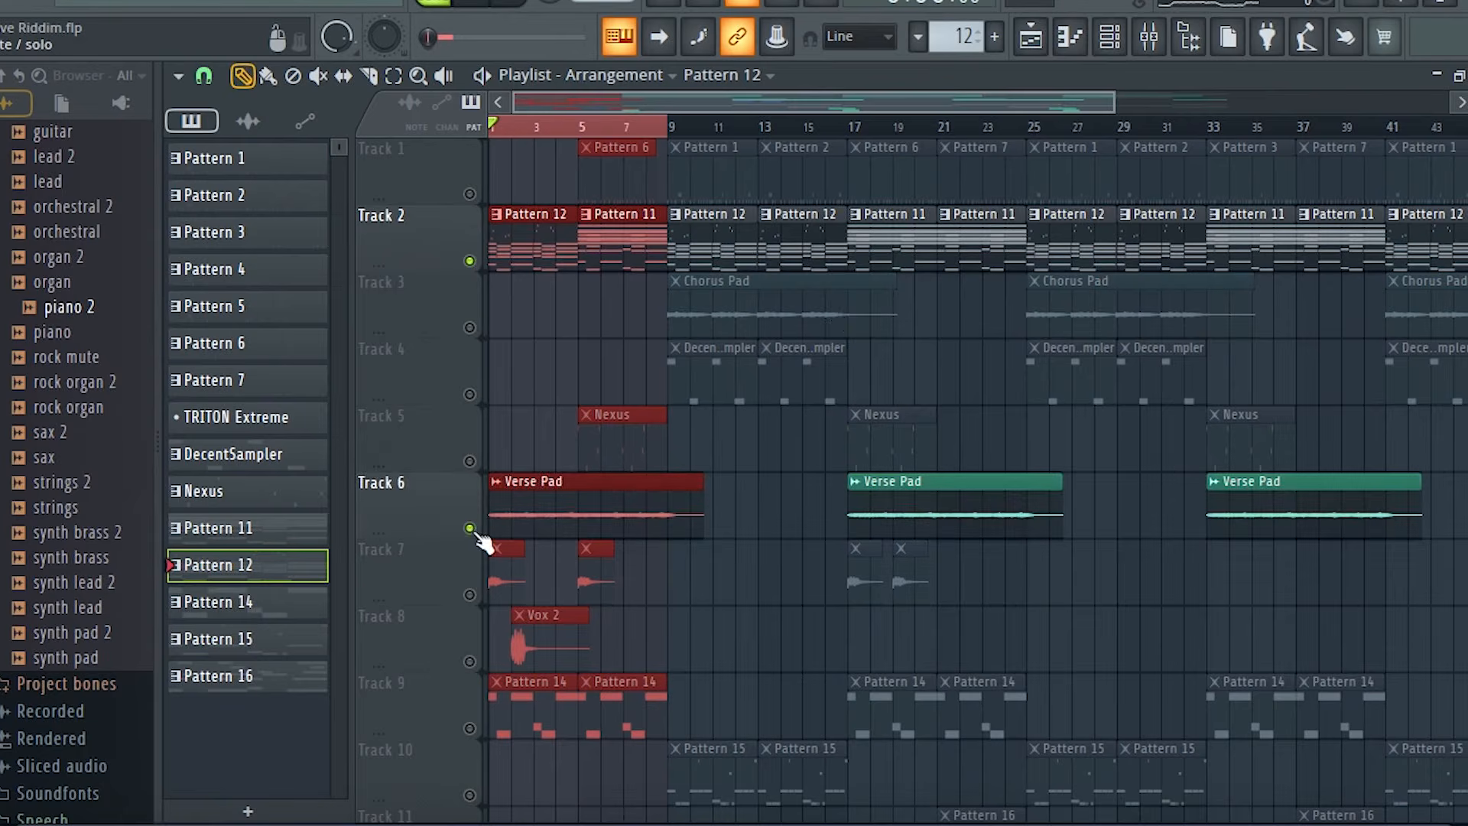
click(1110, 36)
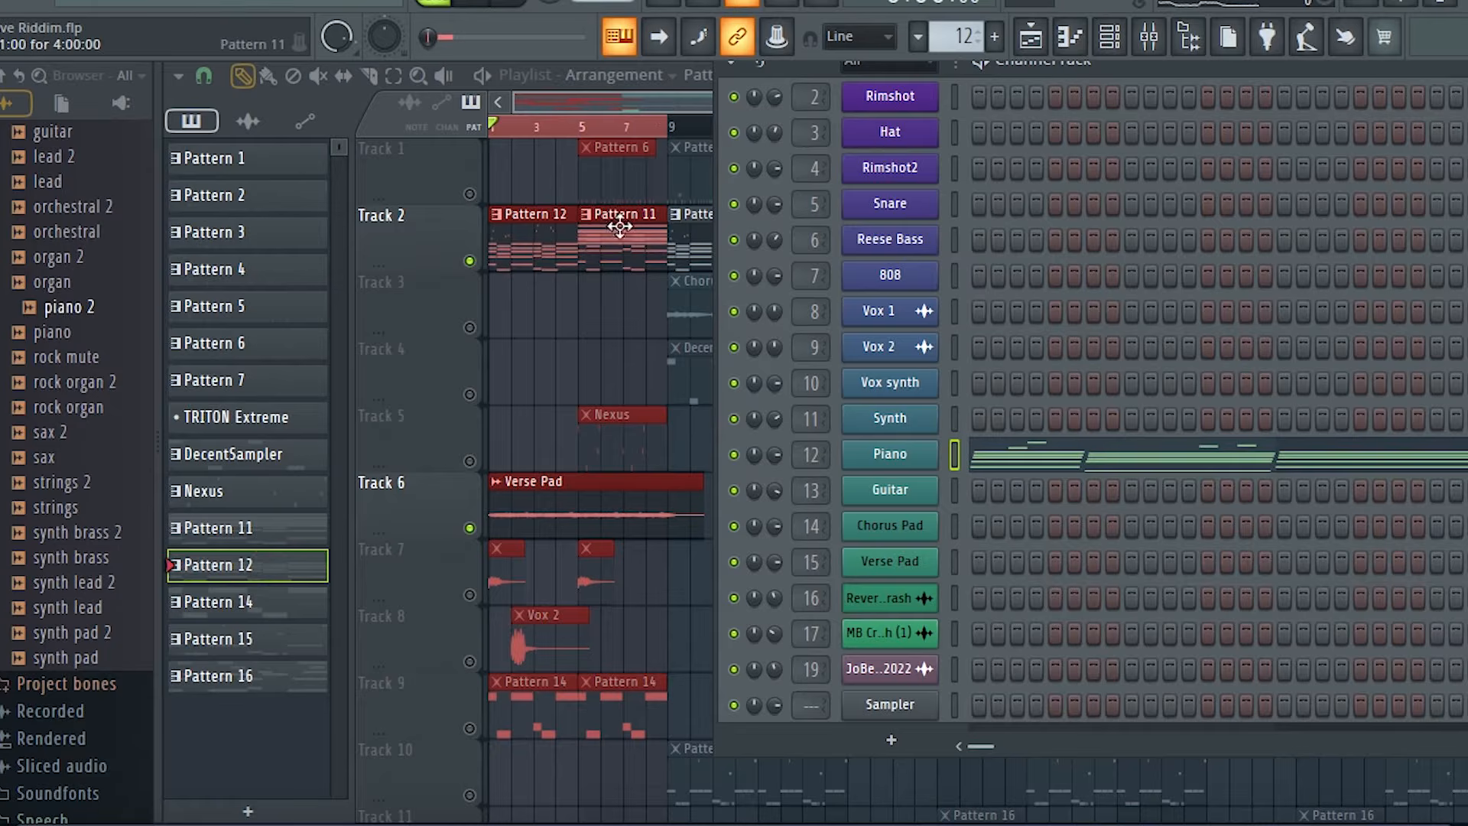
key(space)
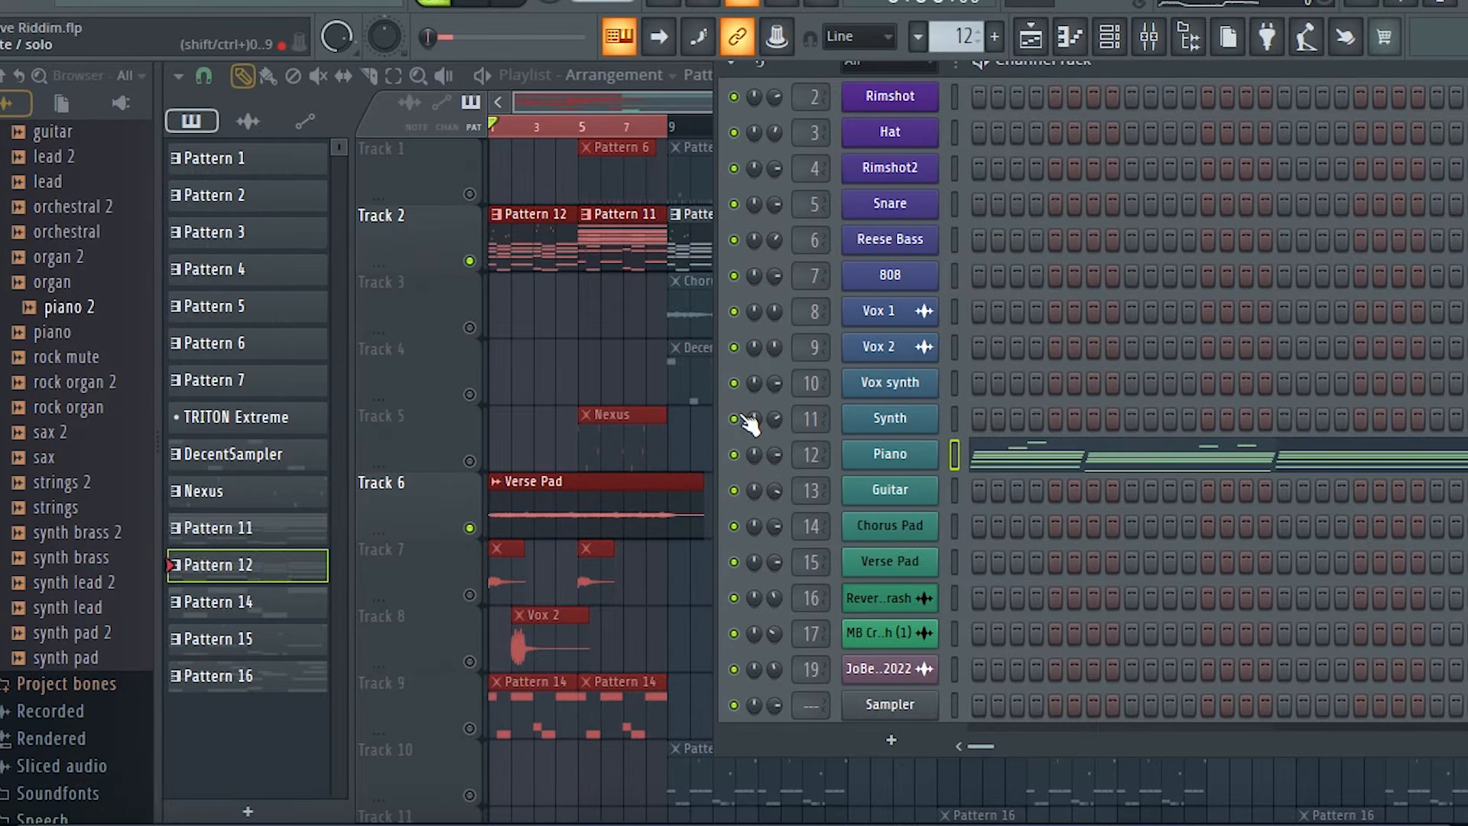
scroll(565, 477, down, 3)
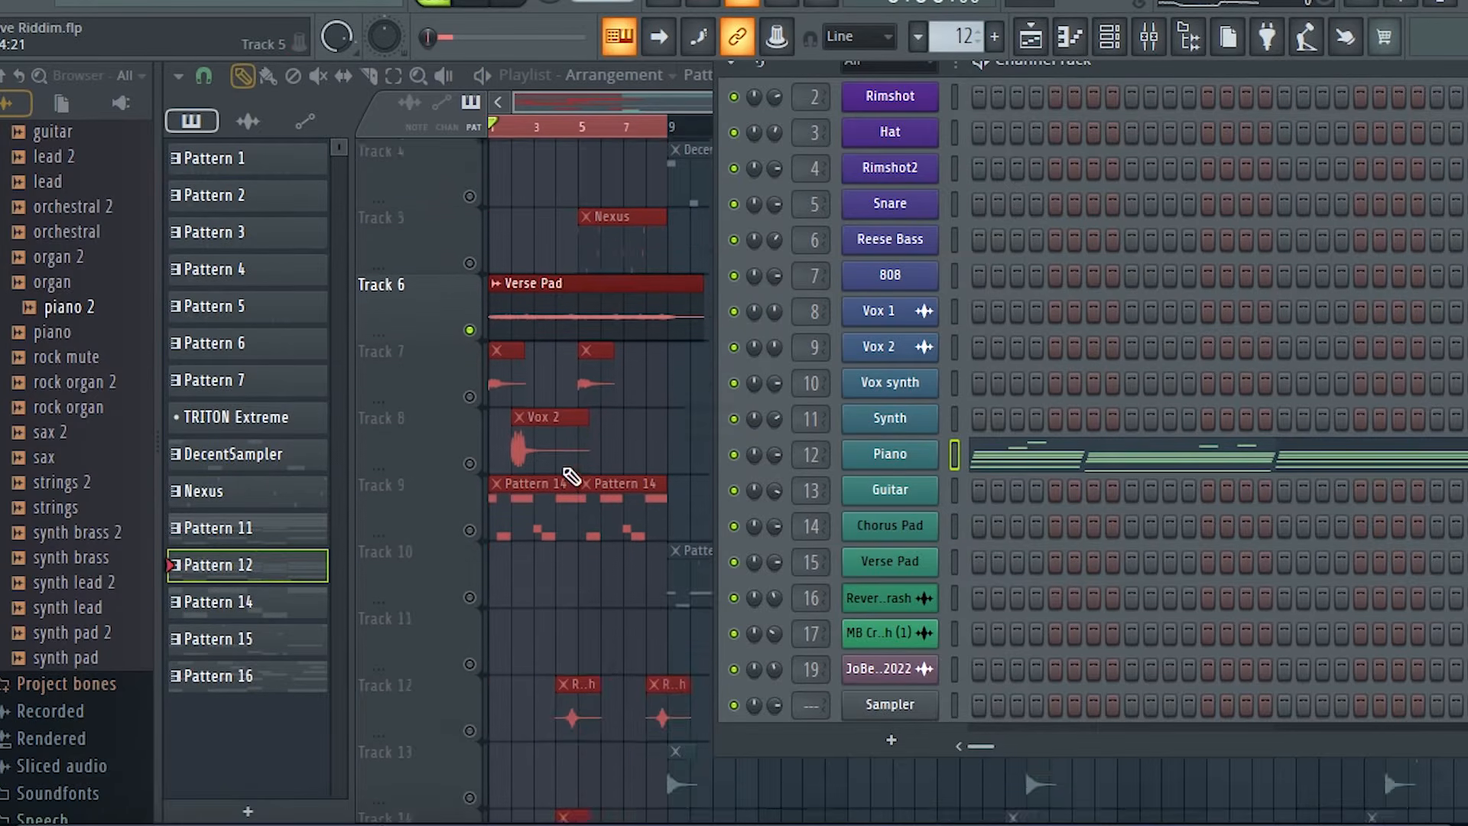
scroll(562, 475, up, 3)
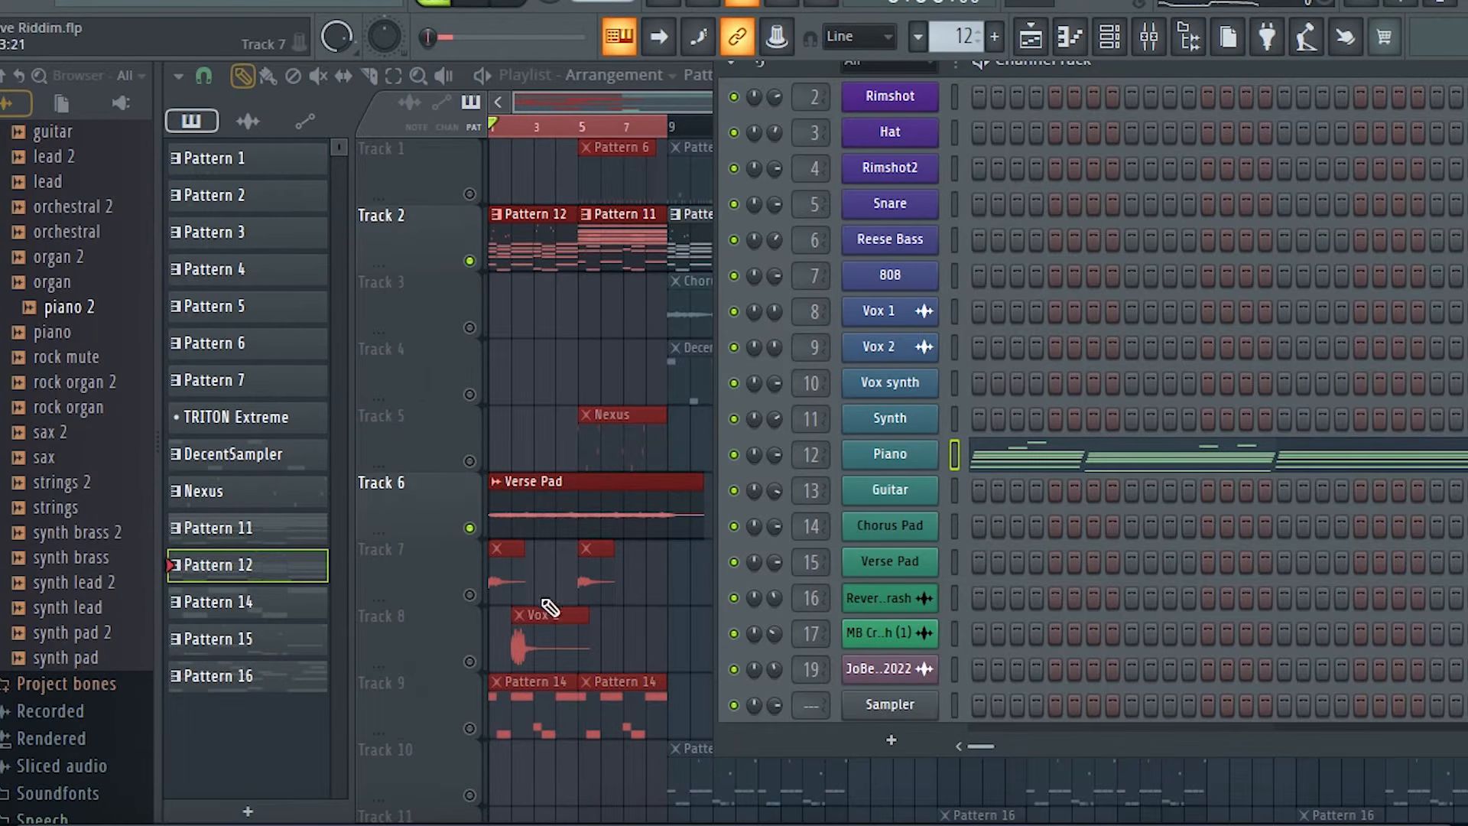
Unmute Track 7 and Track 8 with the Vox 1 and Vox 2 clips and play back the selected section
click(472, 597)
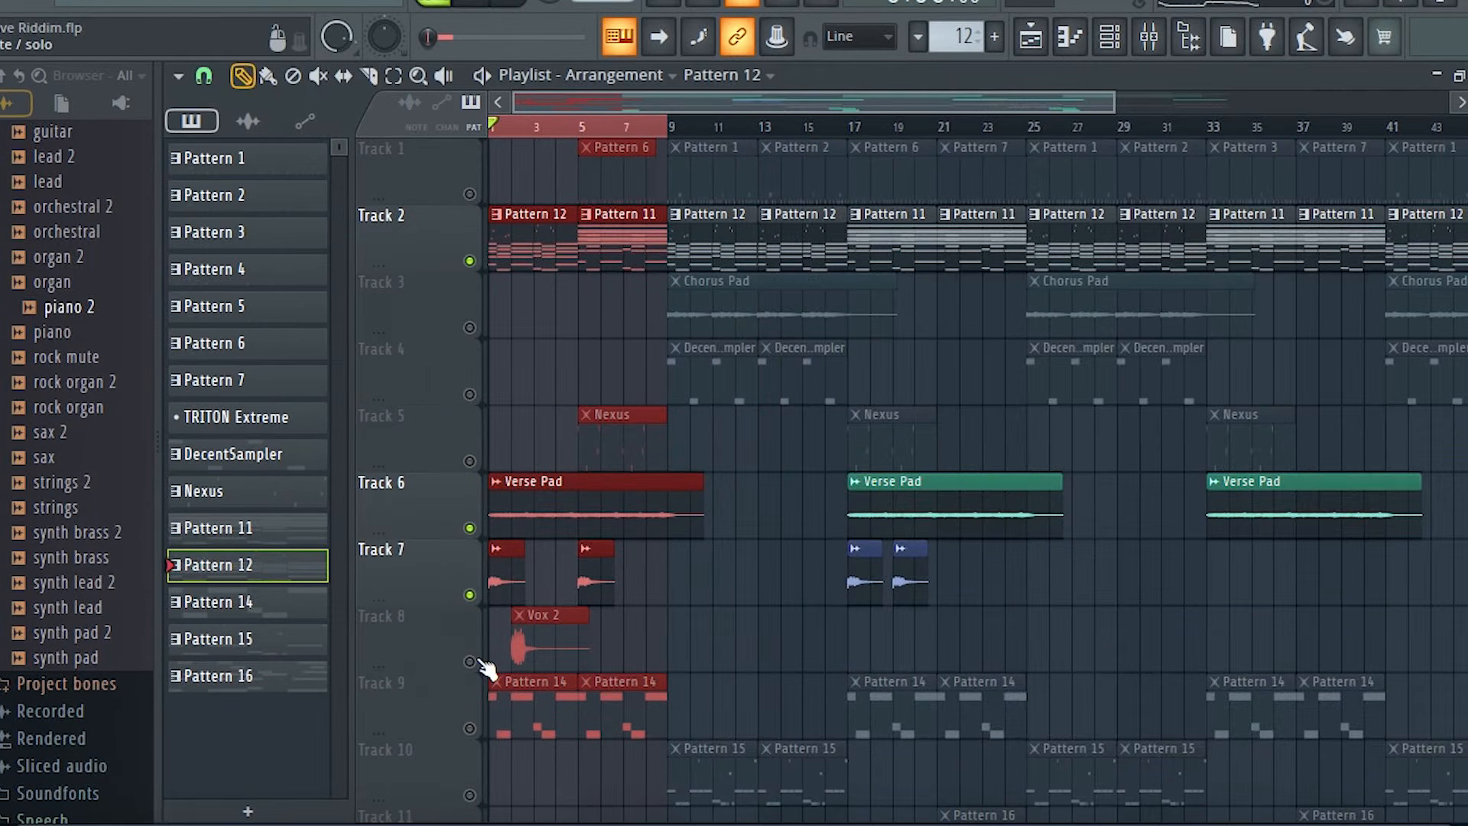
click(471, 663)
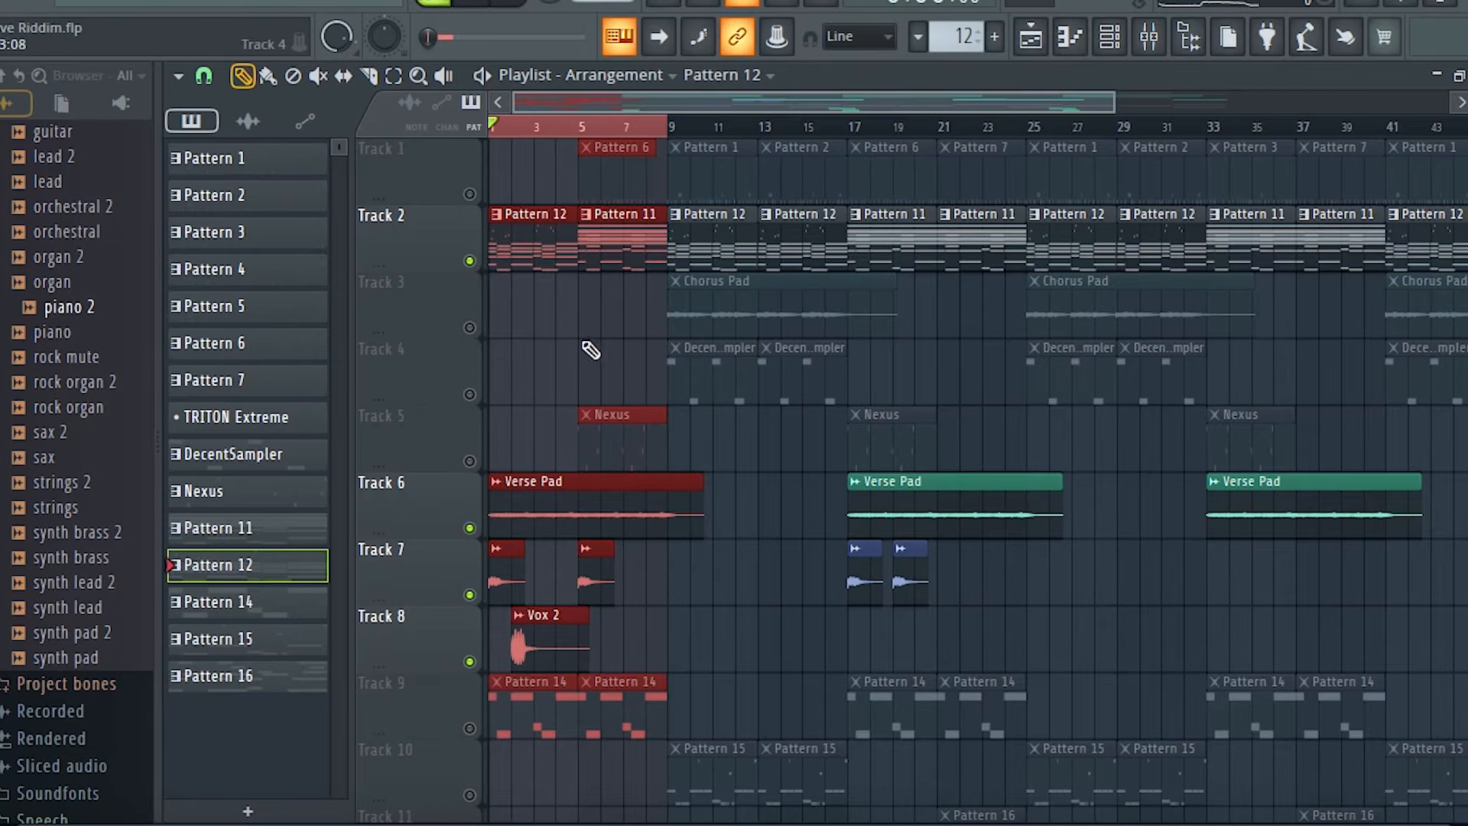
key(space)
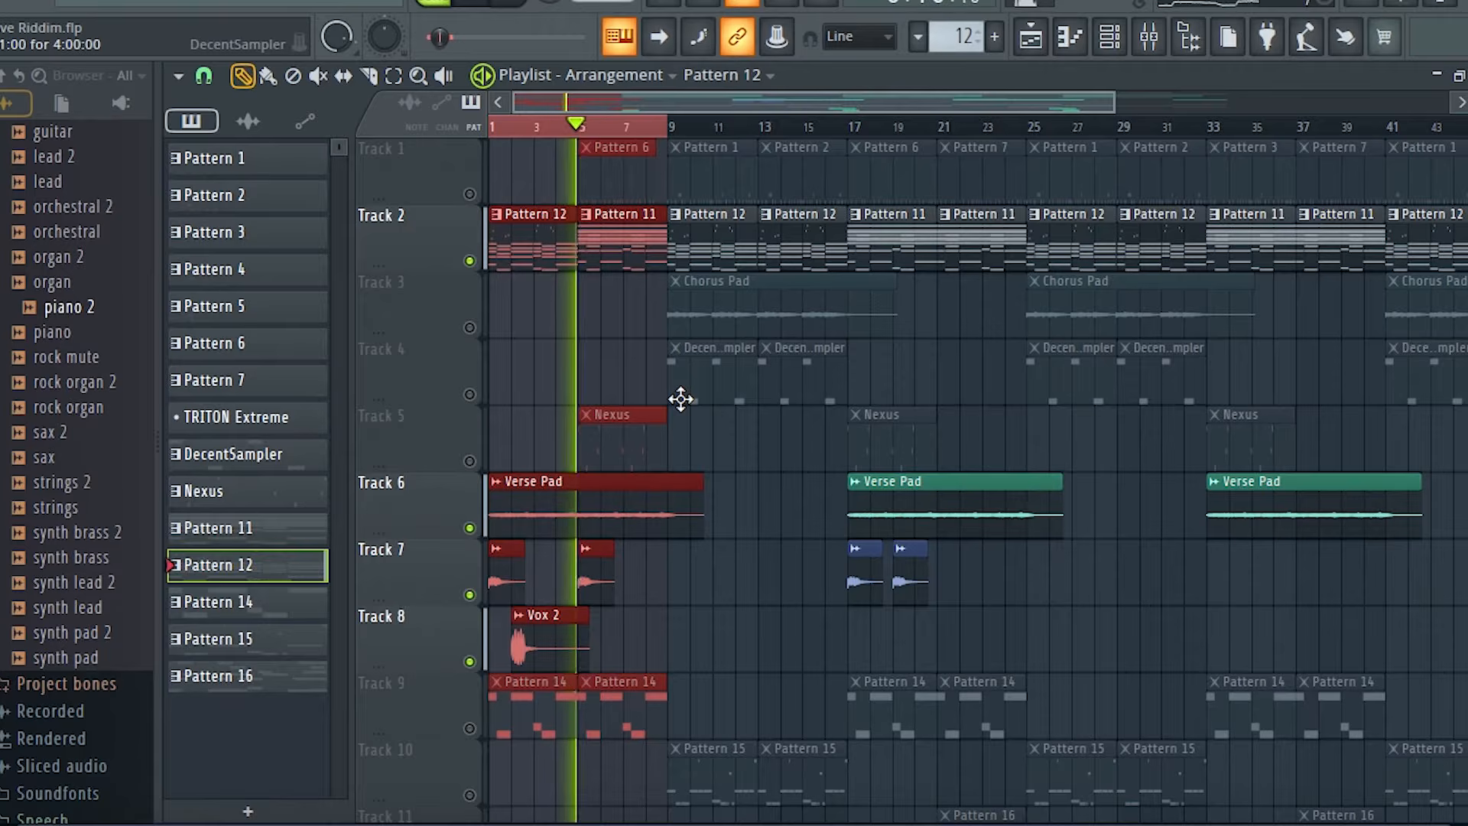
key(space)
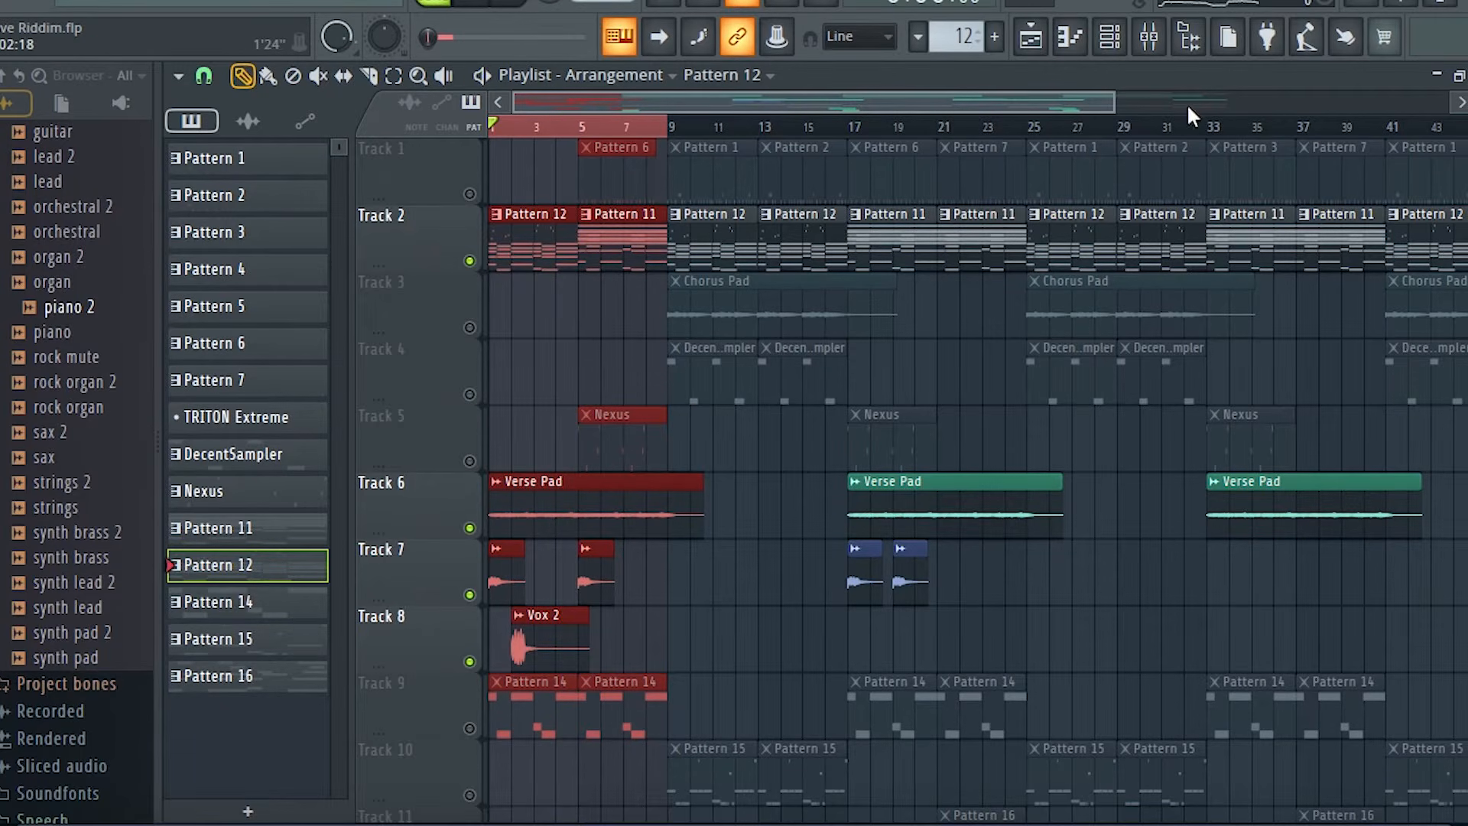
Unmute Track 5 with the Nexus clips and set the playback position to bar 5
drag(1117, 99, 839, 100)
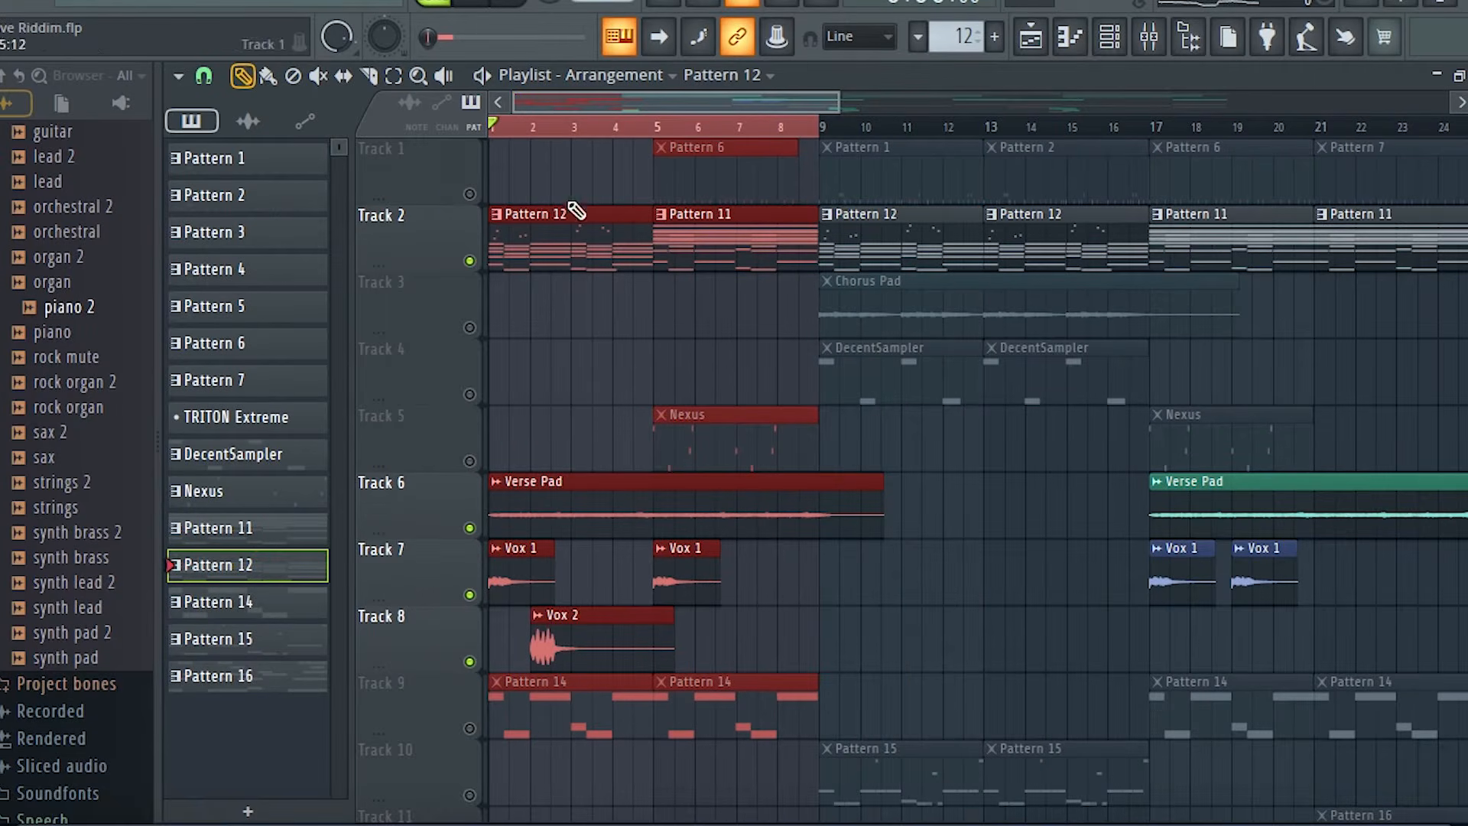
click(470, 461)
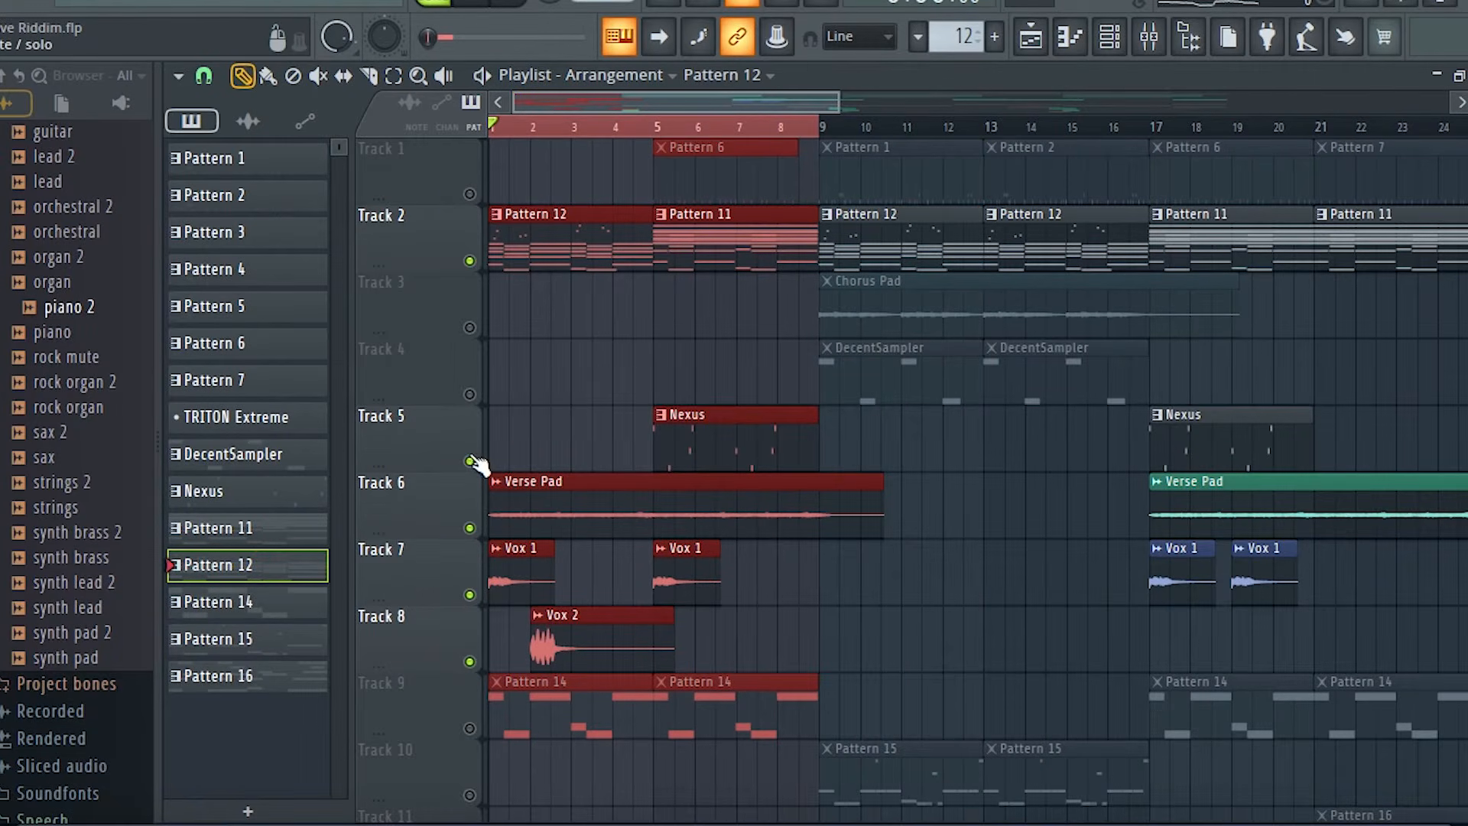
click(657, 128)
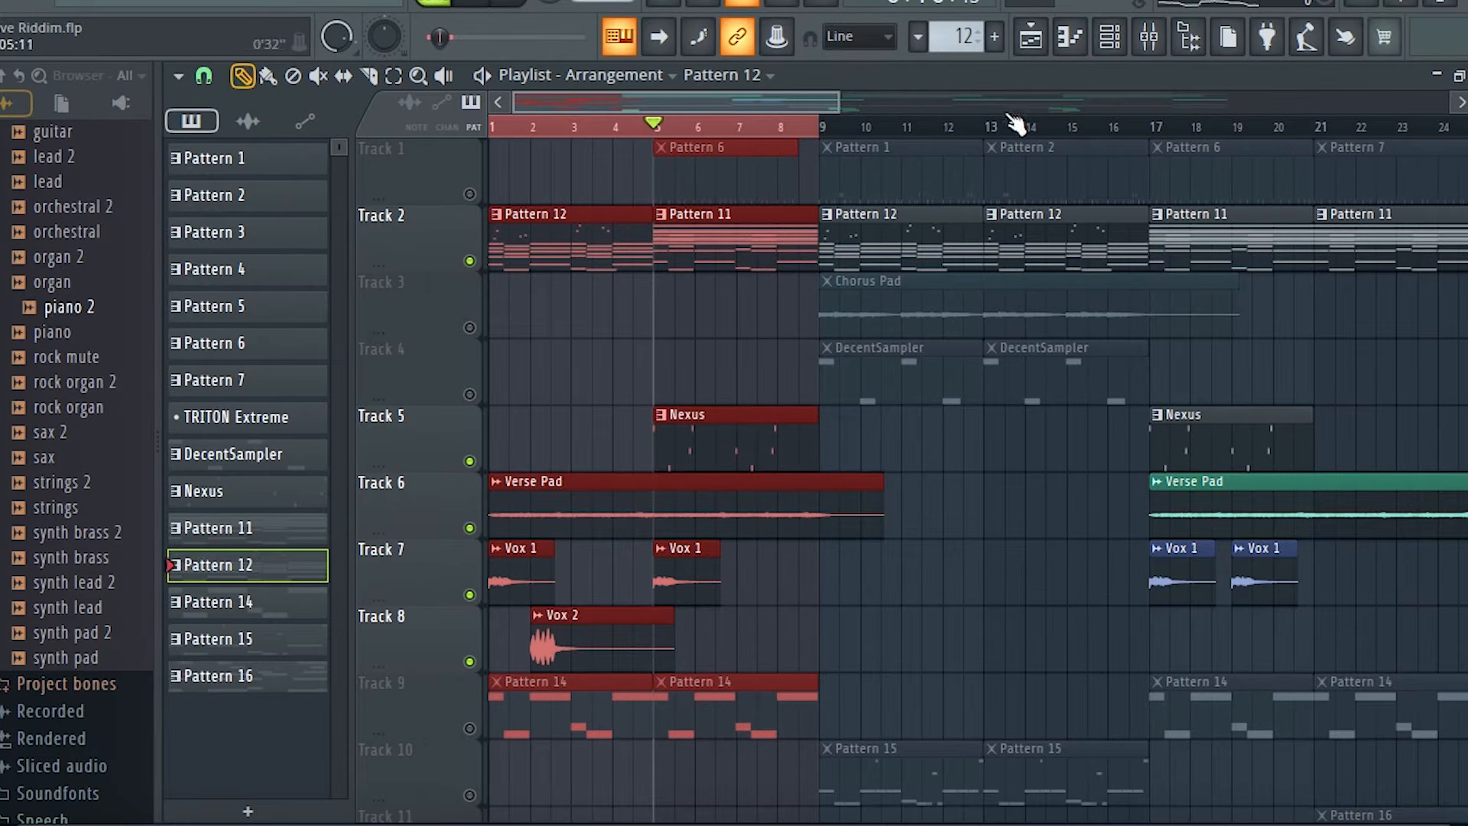
Play the arrangement briefly from bar 5, switch to the Nexus pattern and open its Synth notes in the piano roll
click(1105, 48)
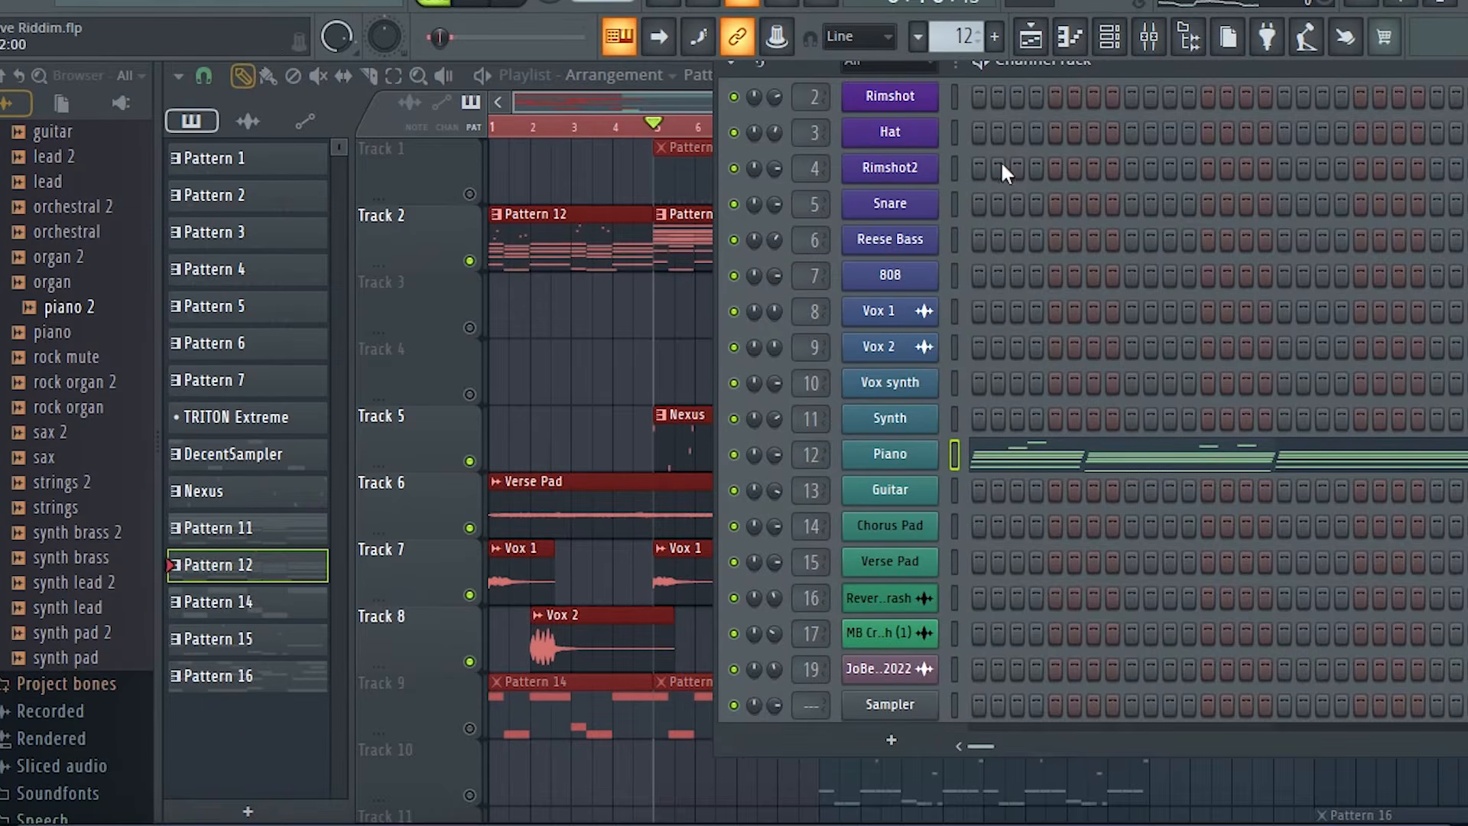
drag(1153, 66, 1136, 67)
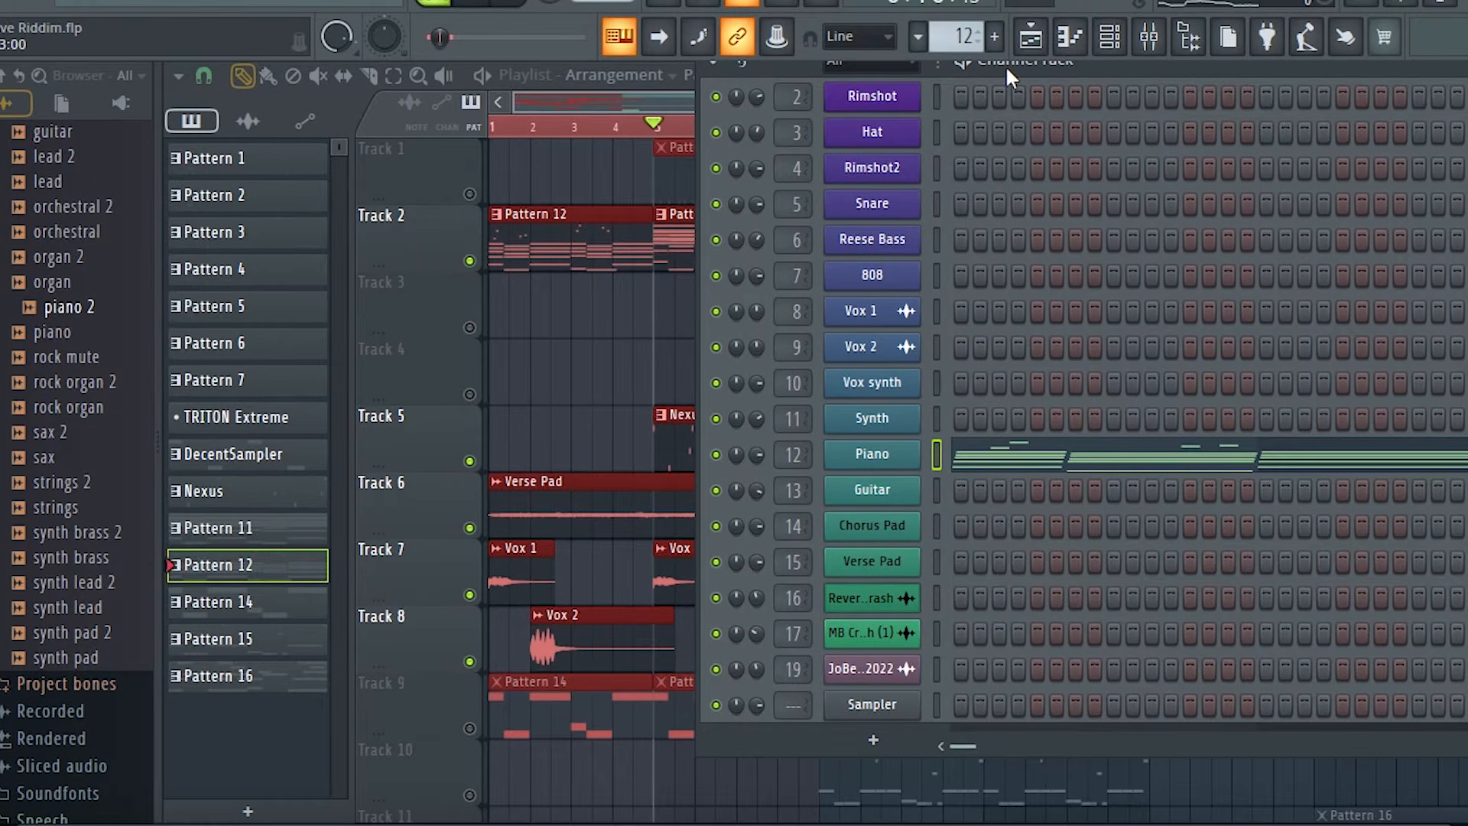
key(F4)
key(space)
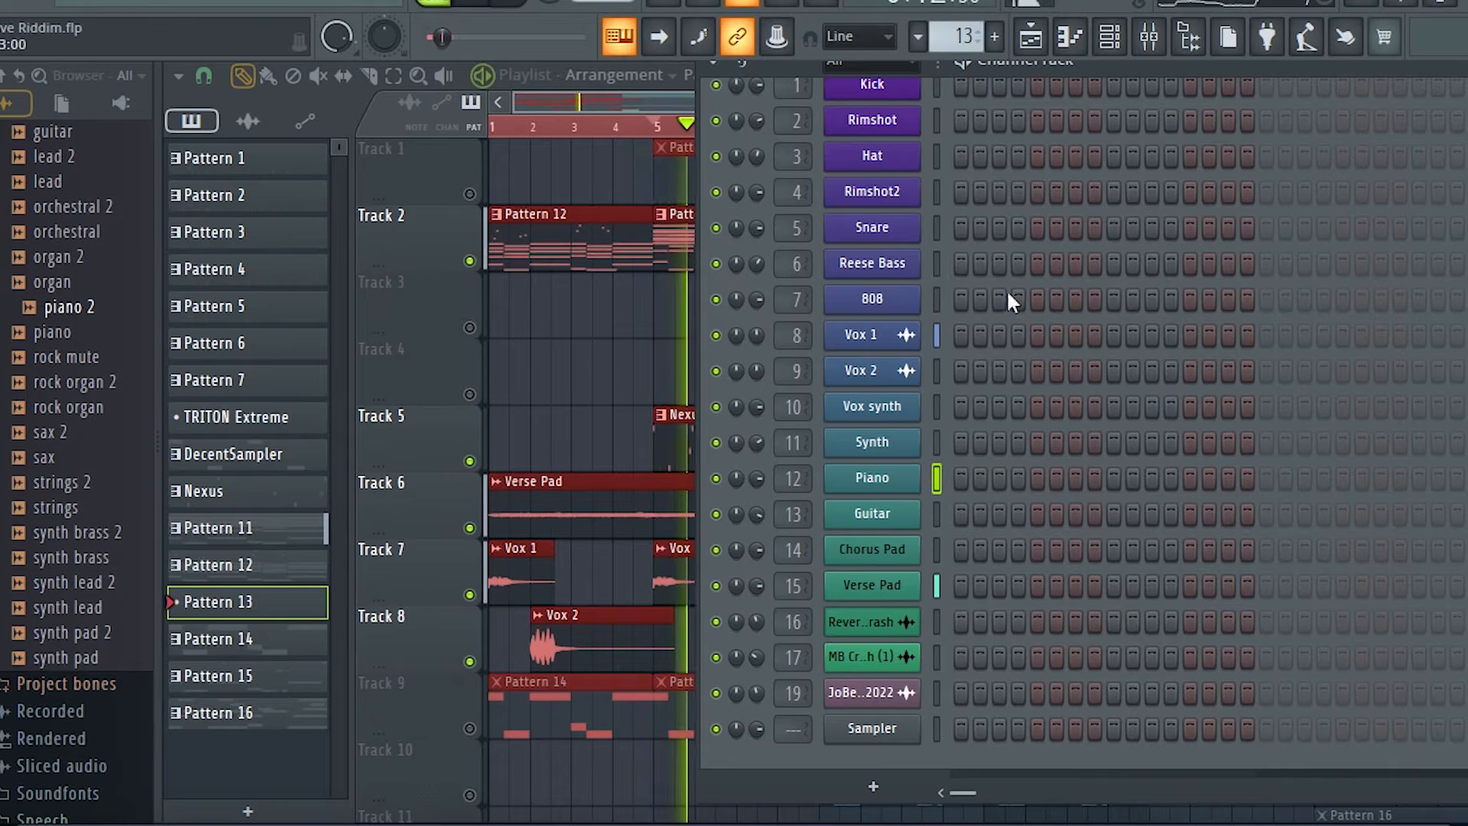
key(space)
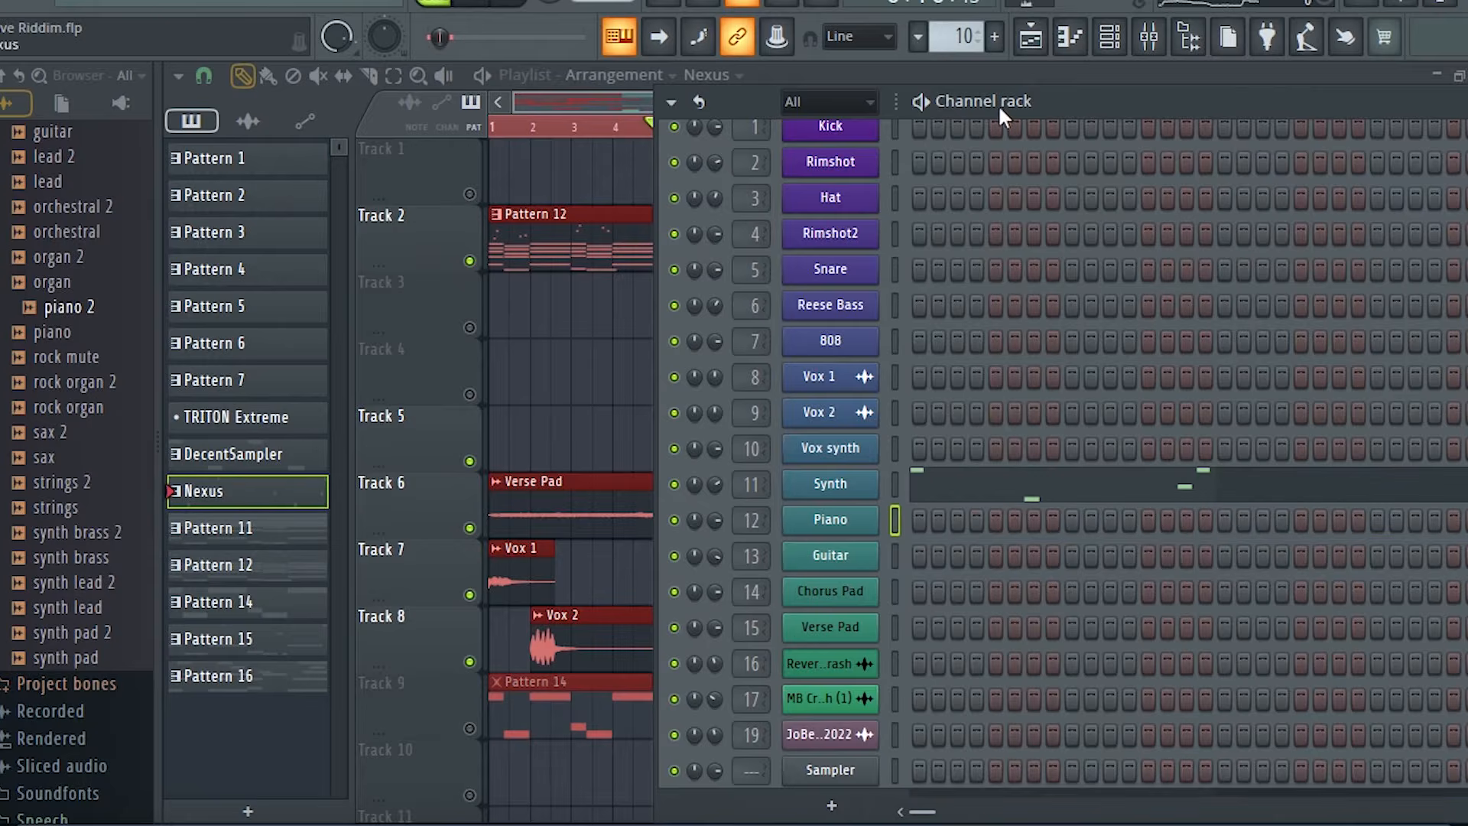
click(958, 493)
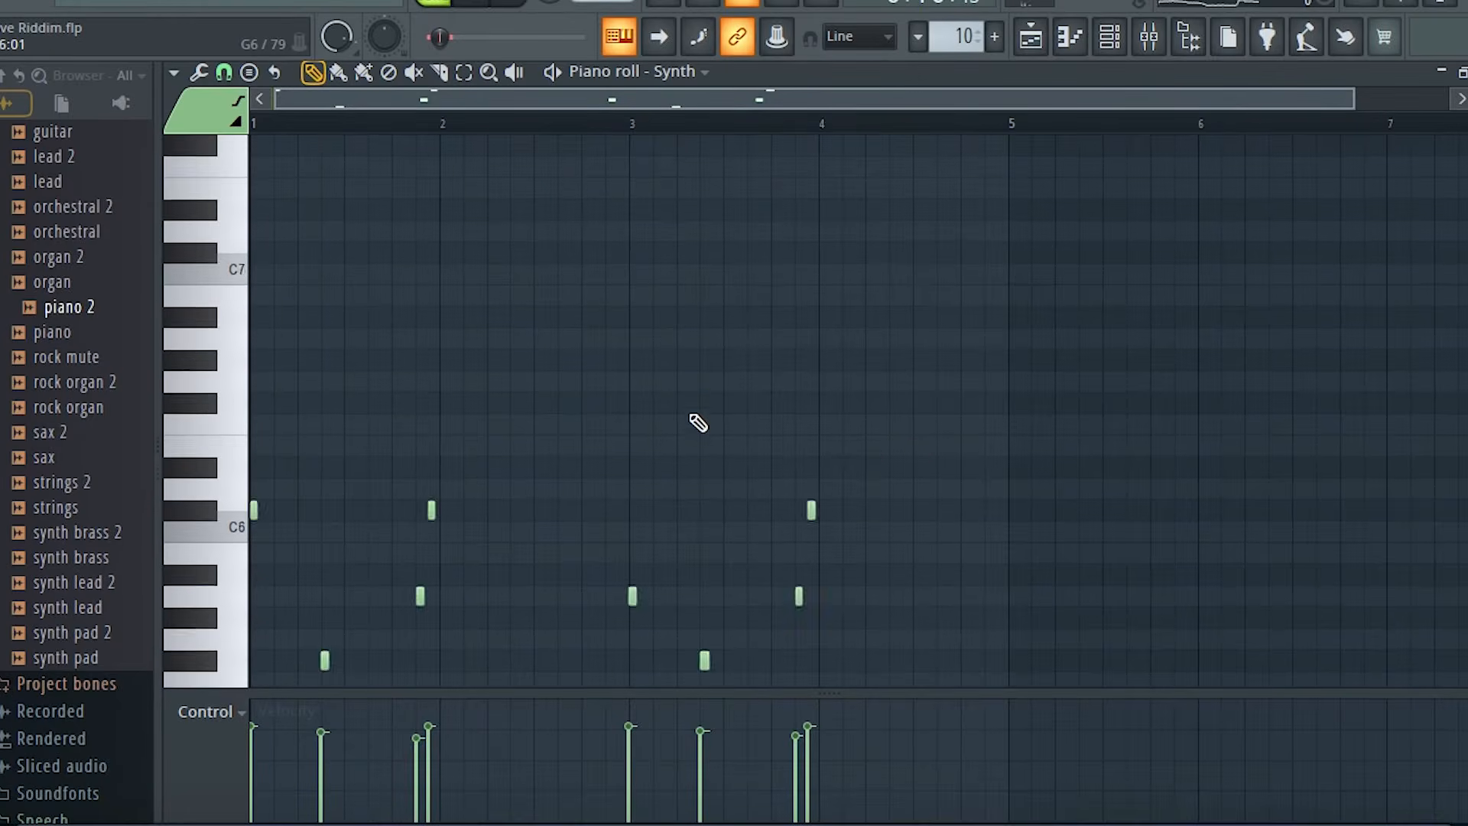
Play the Nexus pattern in pattern mode and examine the pitches and spacing of its Synth notes
click(433, 2)
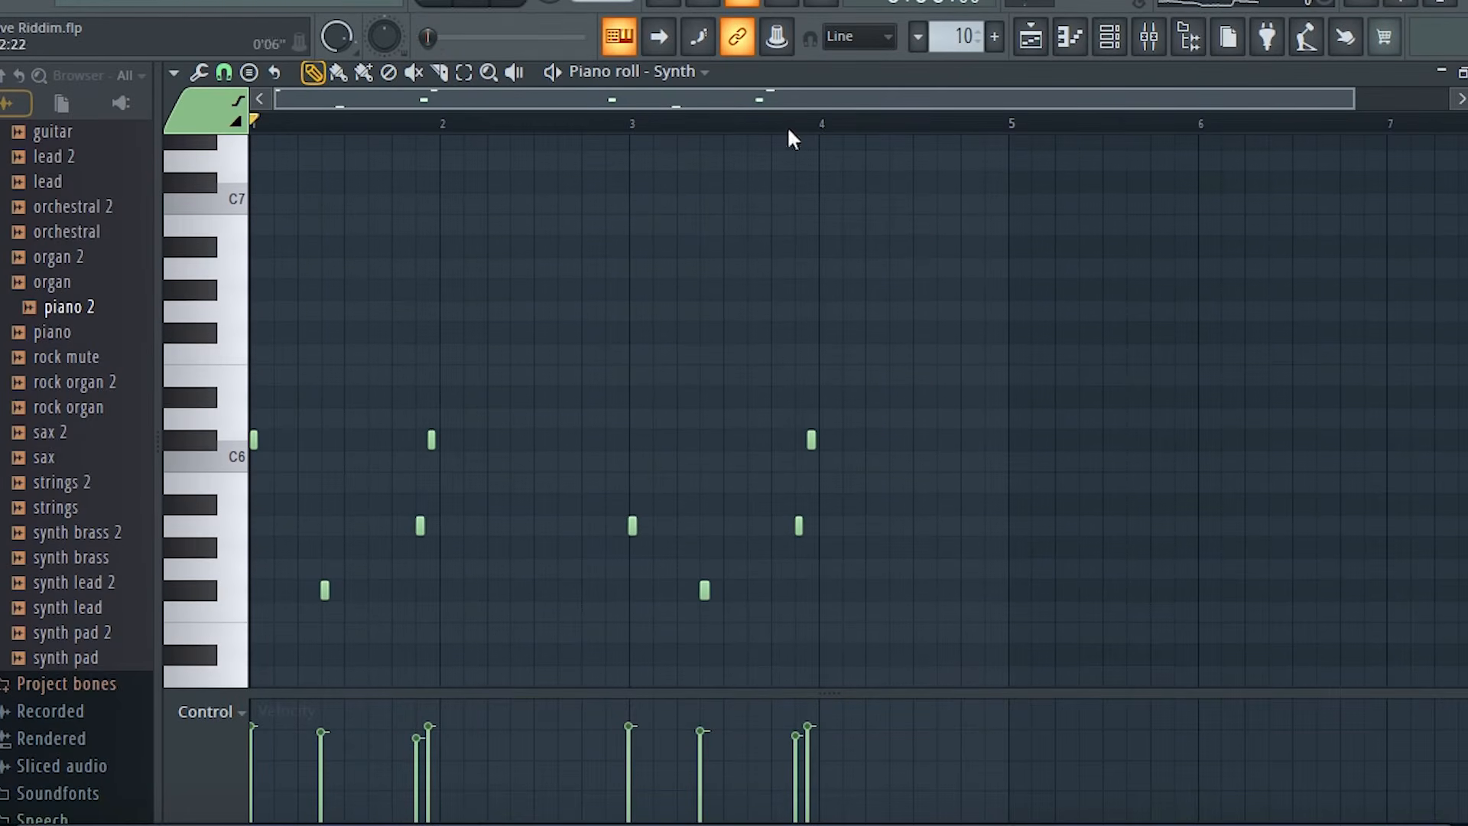
drag(1360, 99, 608, 181)
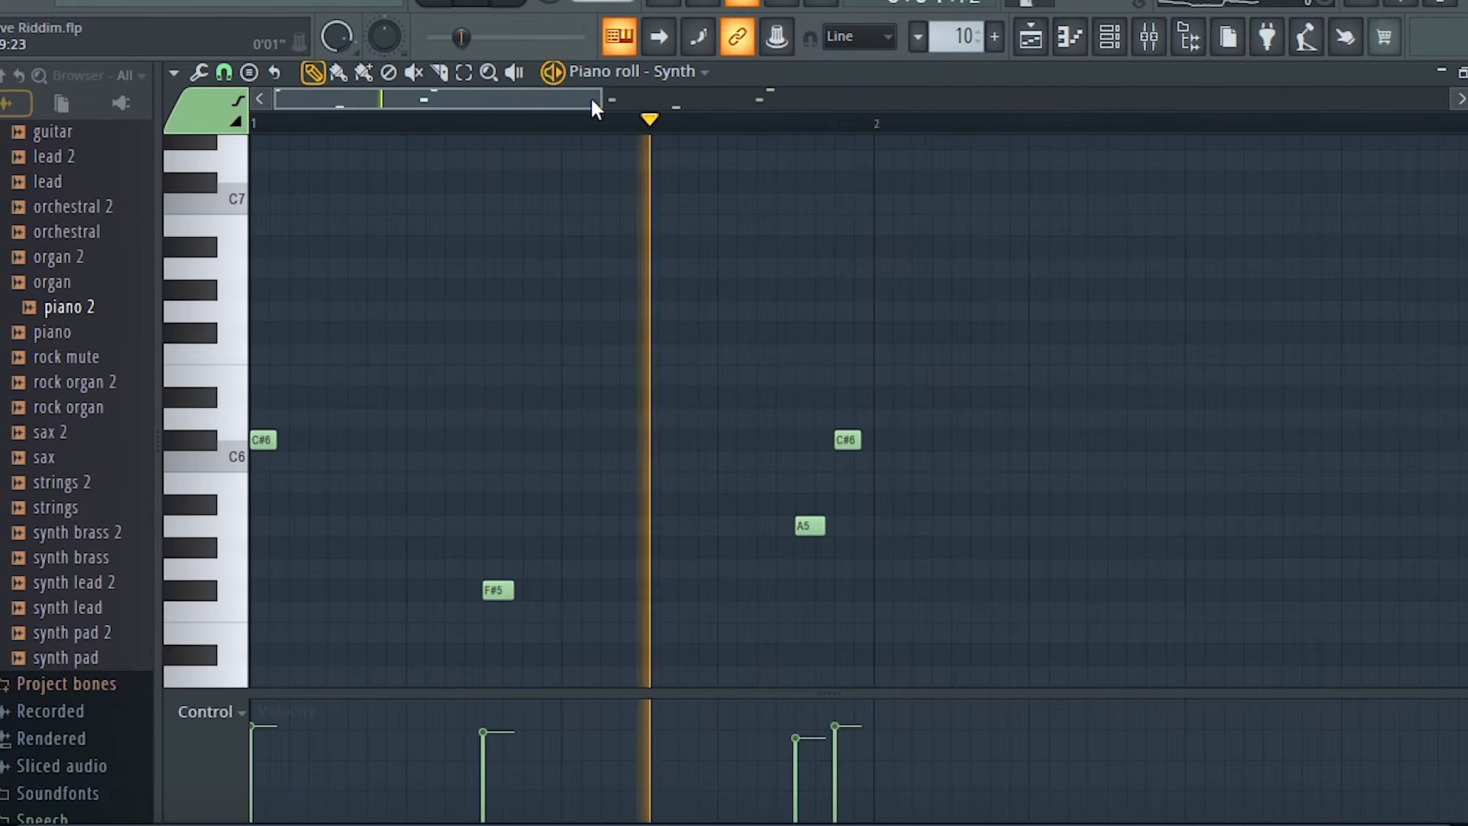
drag(648, 110, 966, 145)
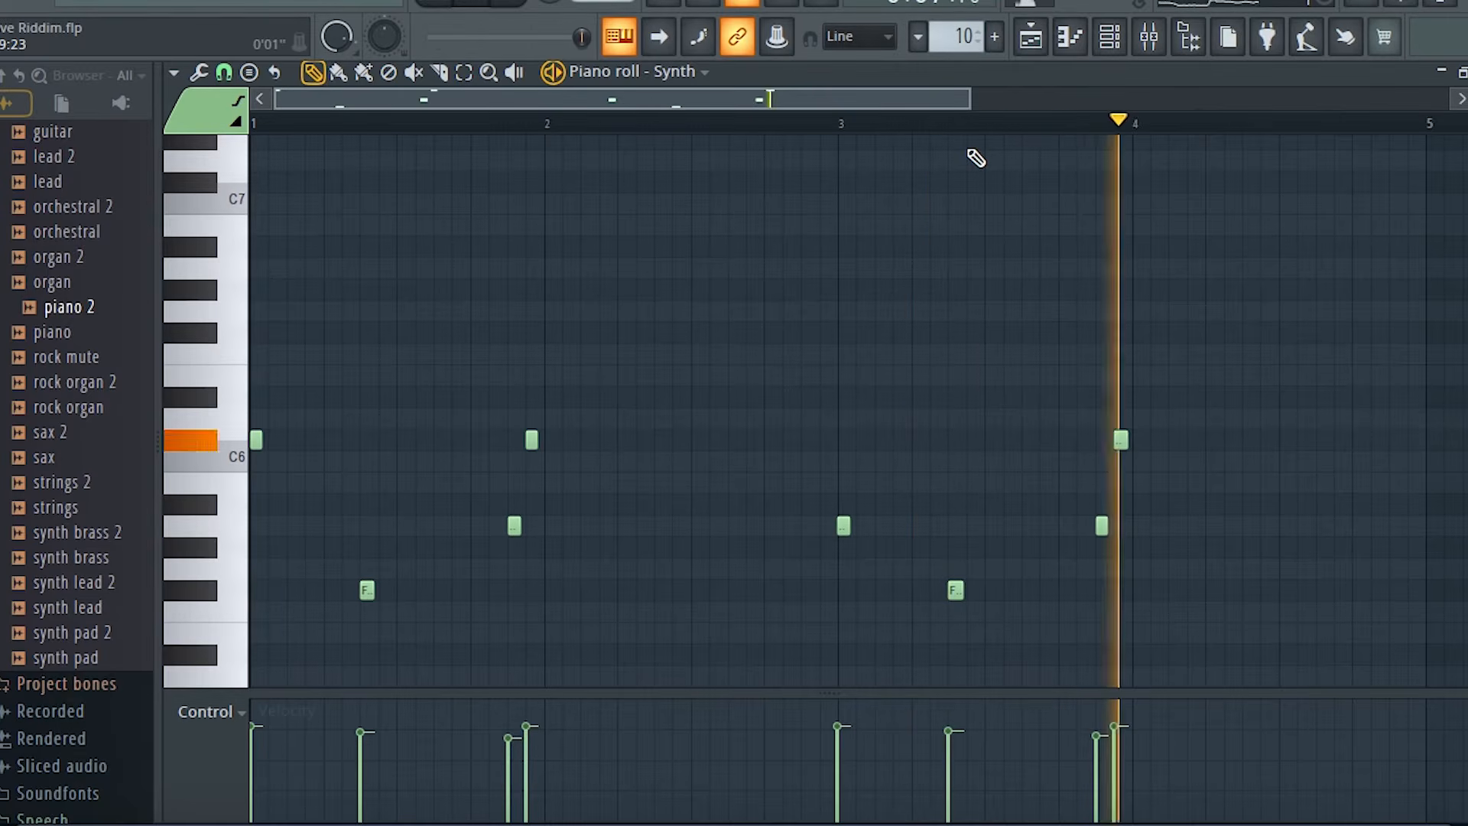
key(space)
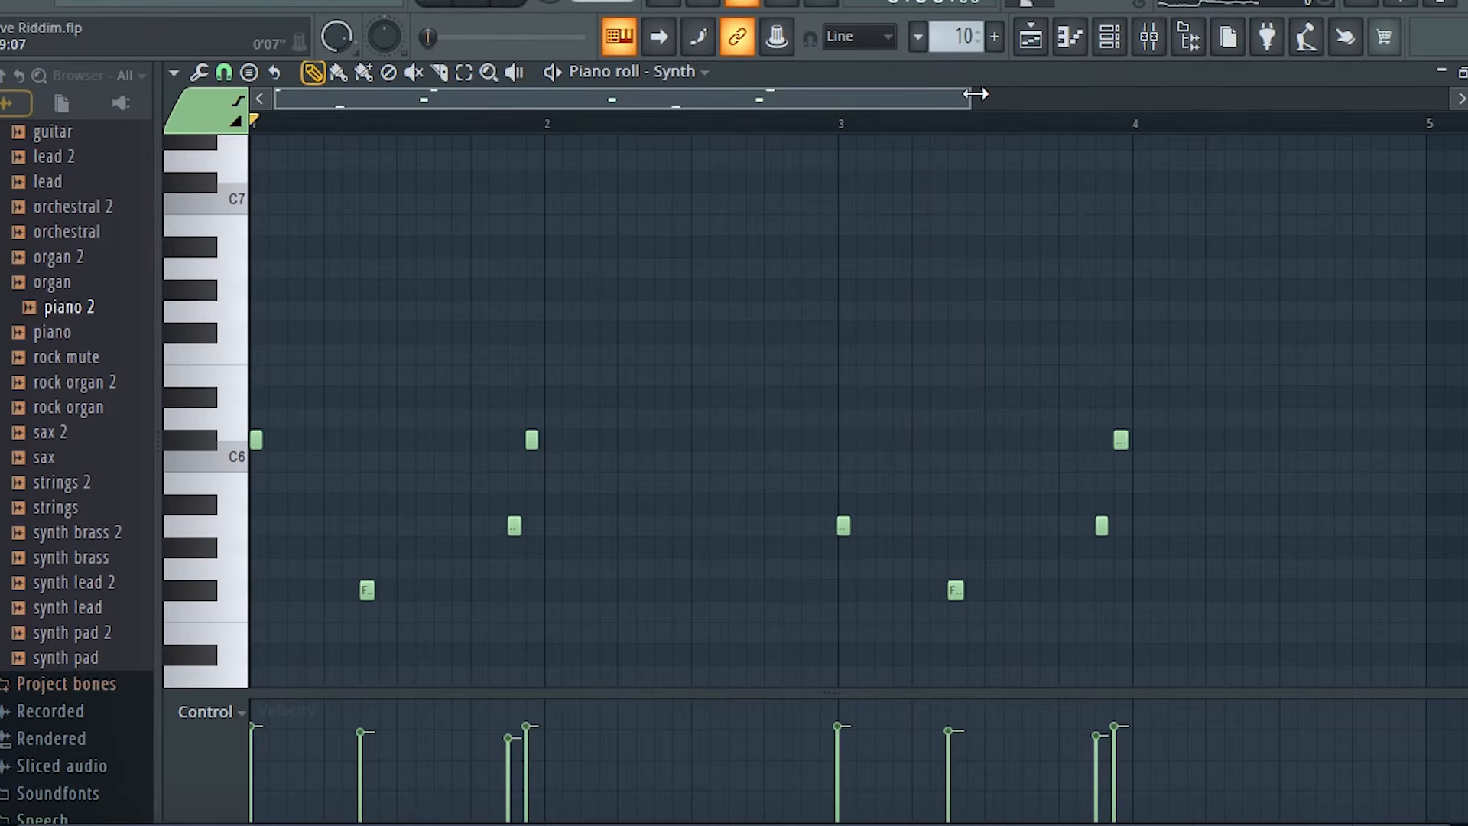
drag(976, 93, 1014, 95)
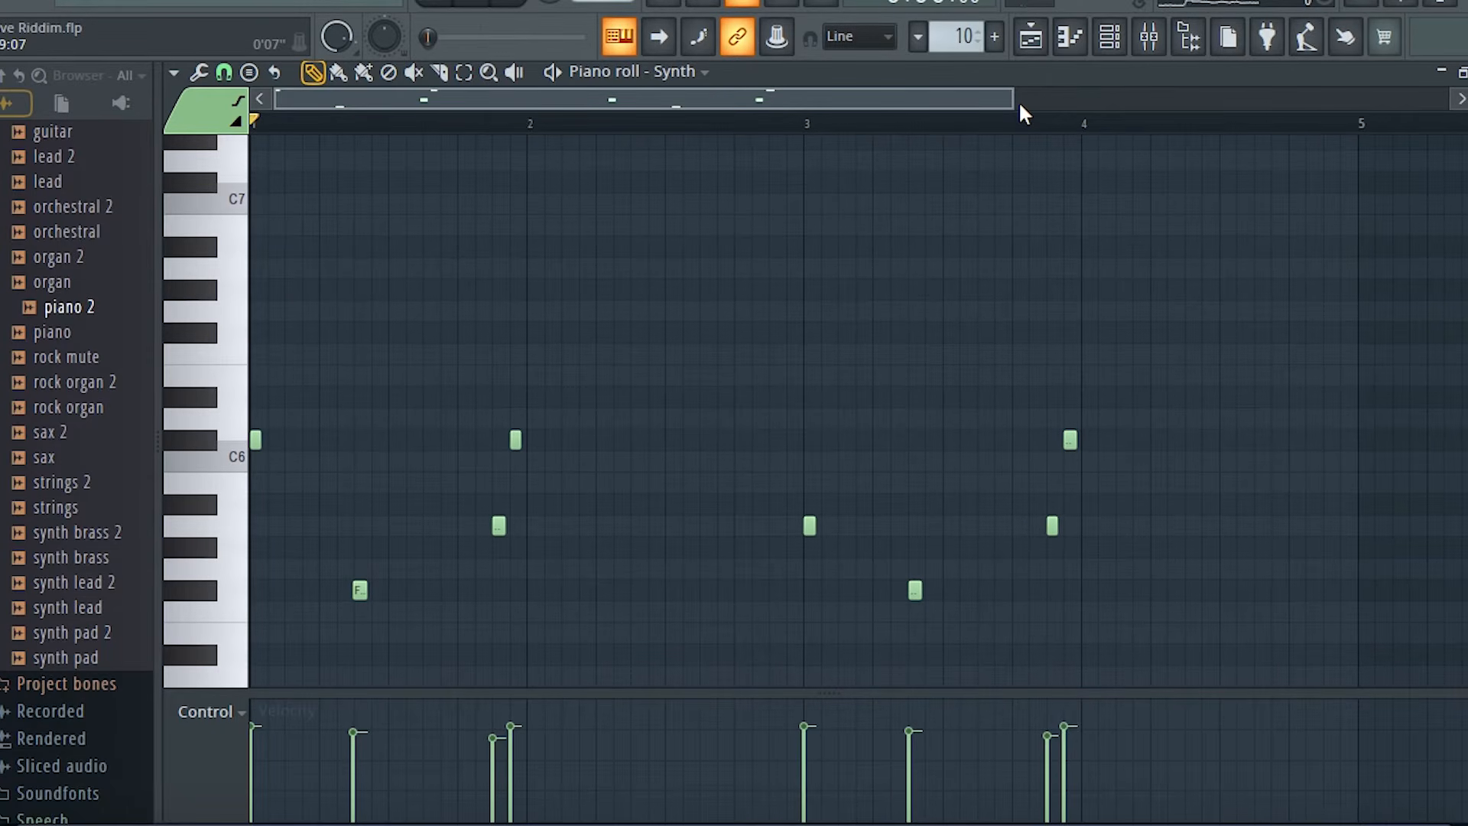
Return to the playlist, unmute Track 9 with the Pattern 14 clips and switch to song mode
click(1108, 38)
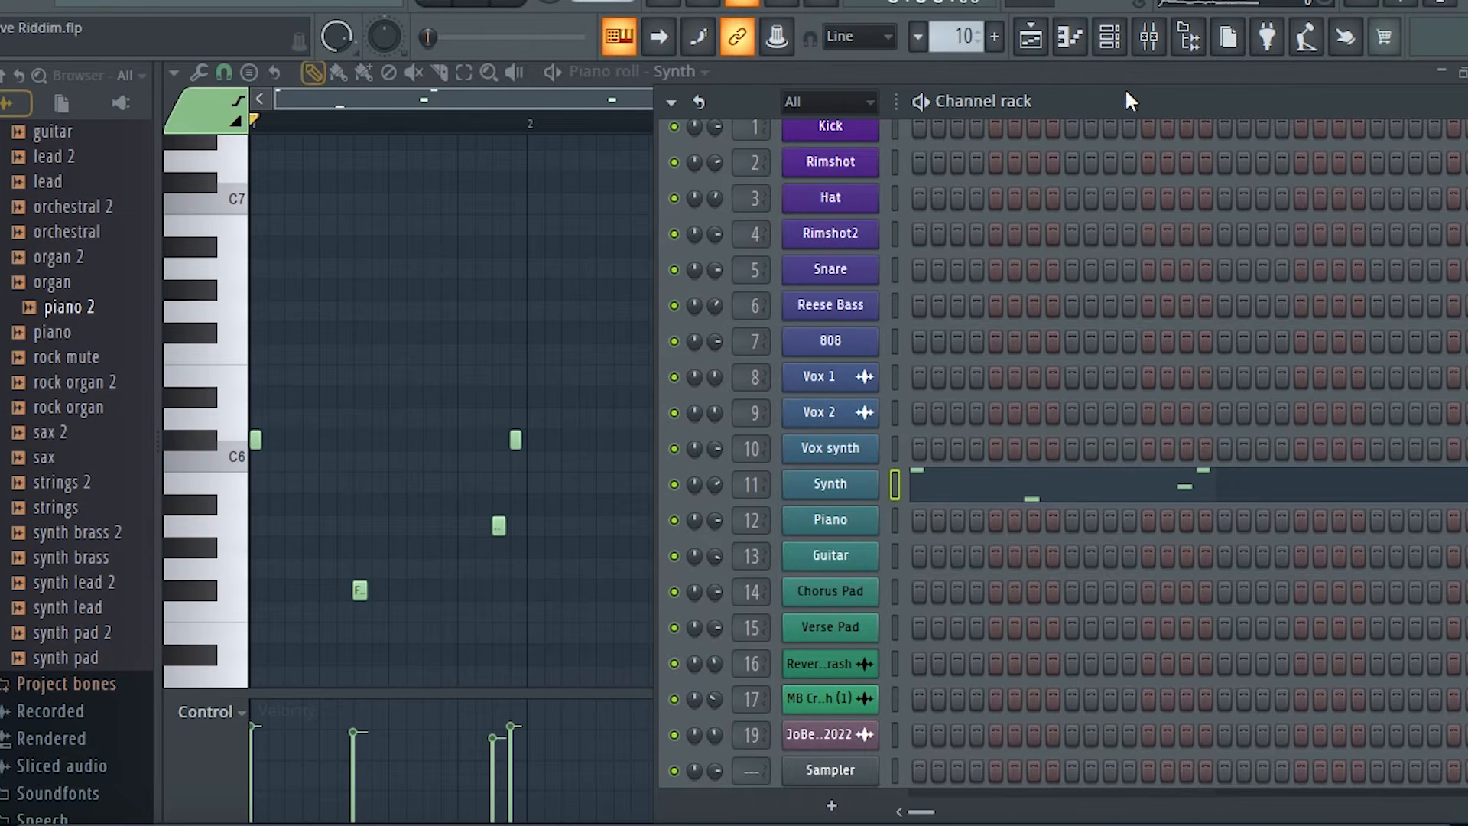
click(1110, 36)
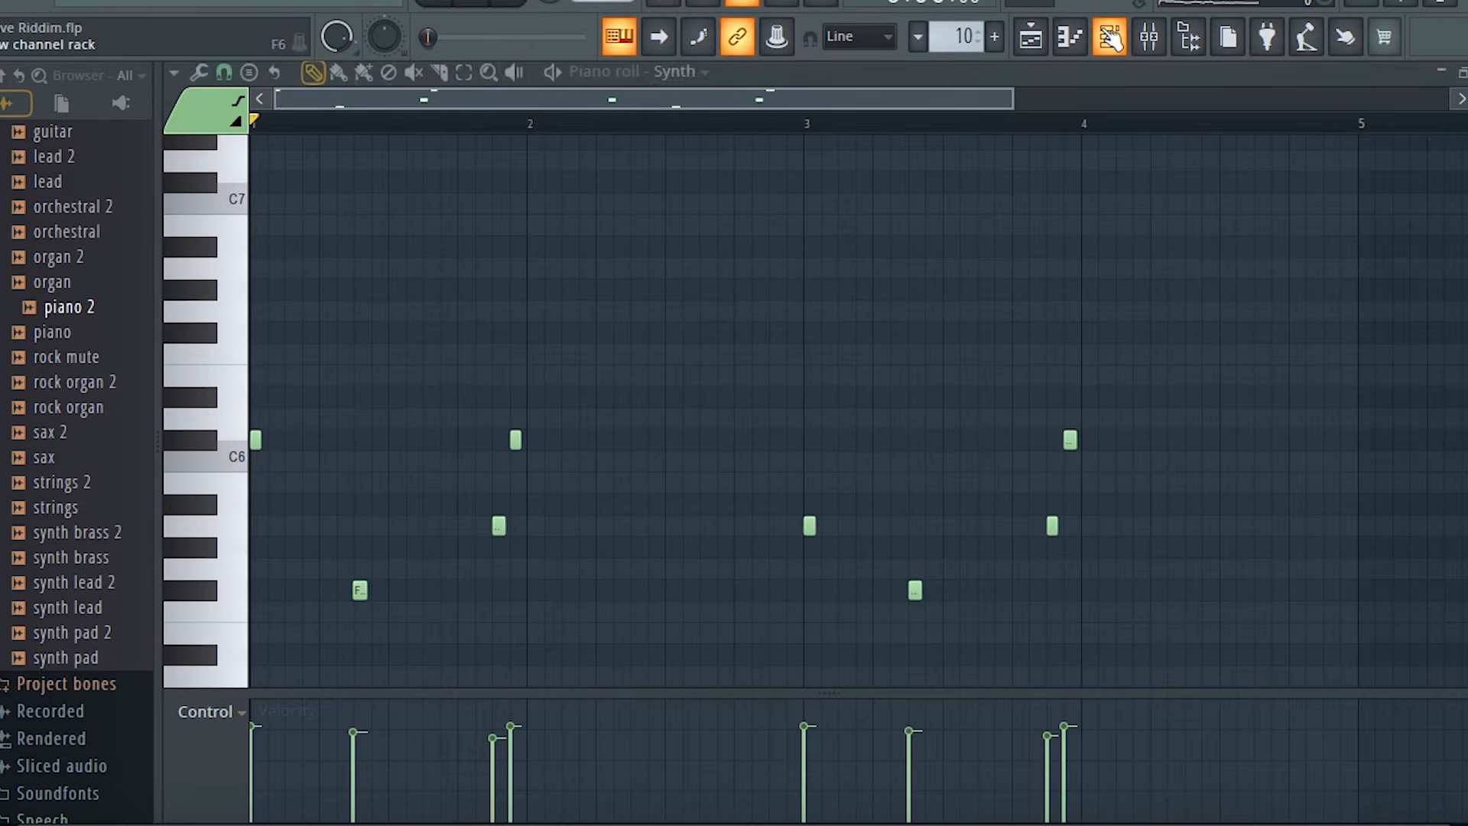
click(1033, 36)
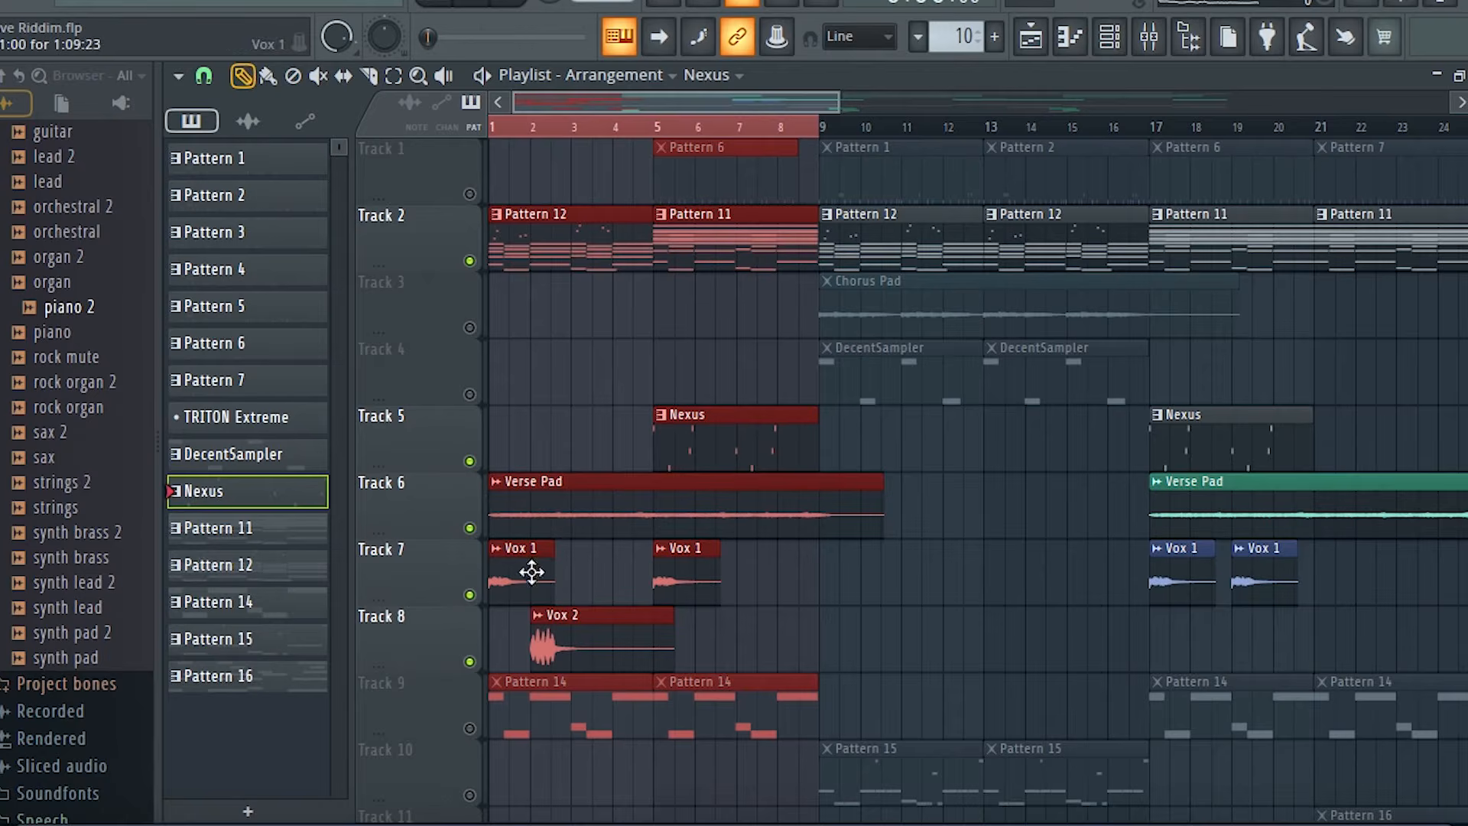
scroll(564, 528, down, 4)
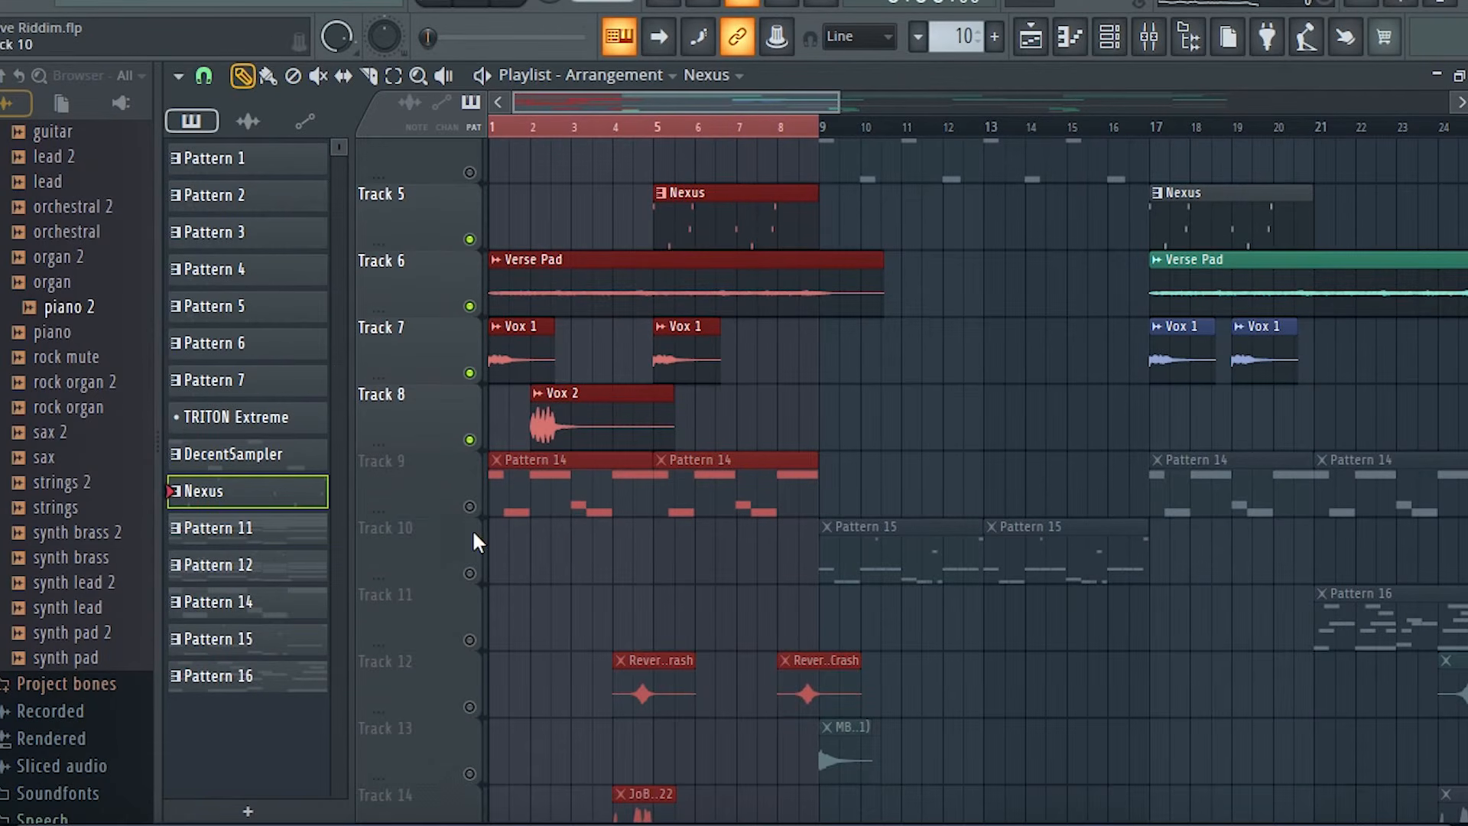
click(469, 507)
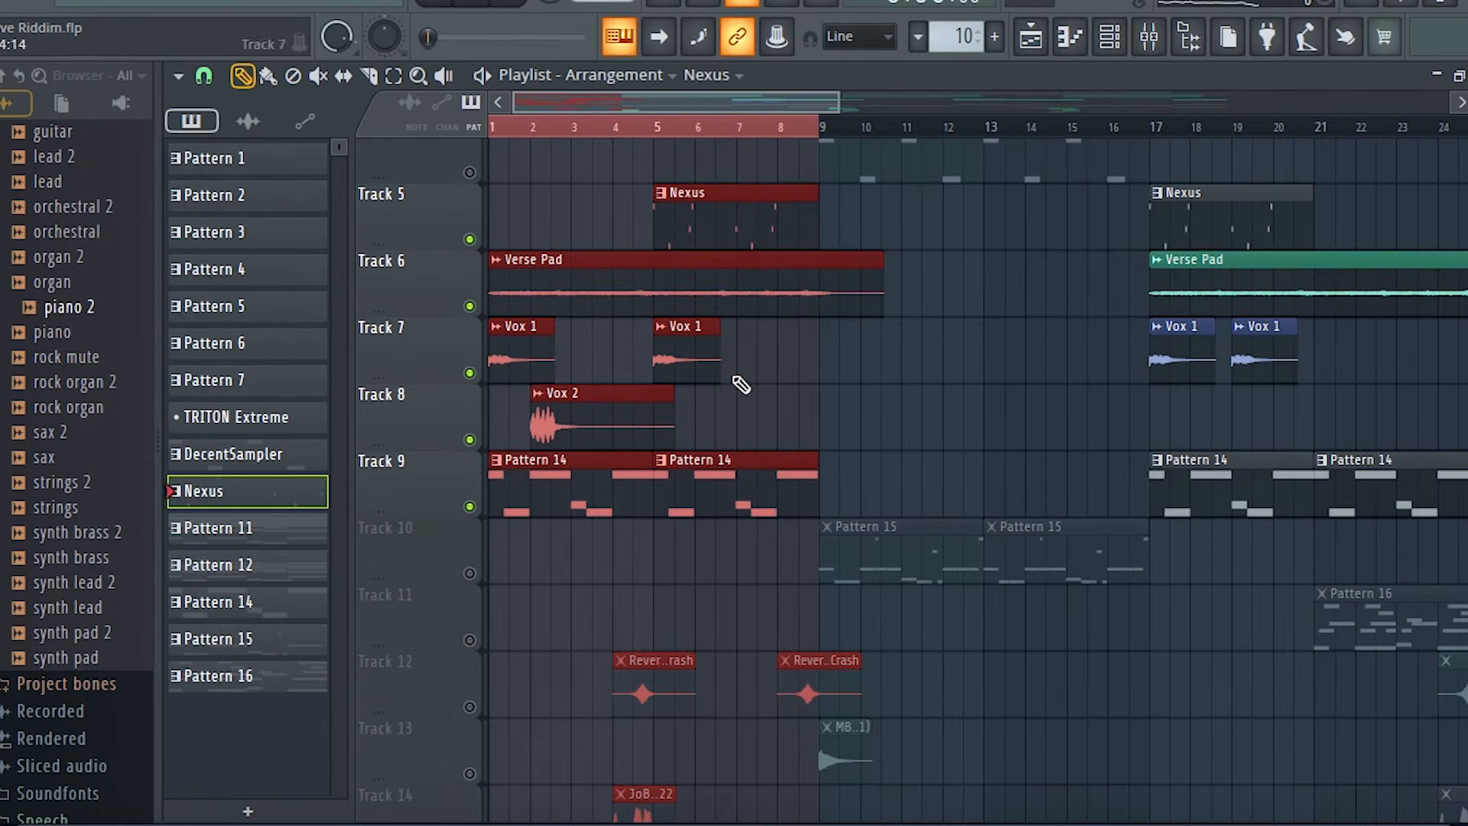
click(440, 5)
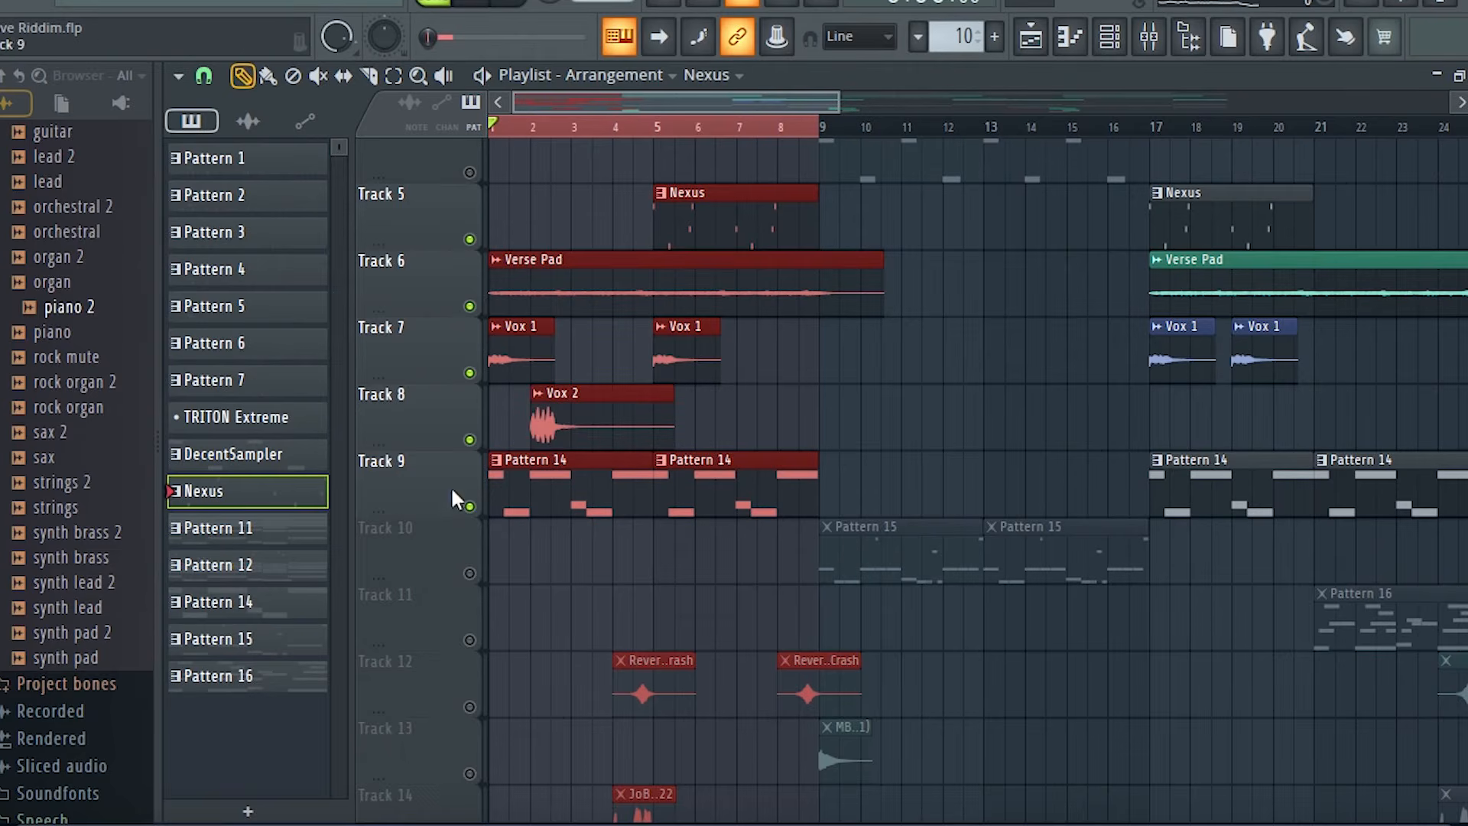
Browse the patterns with the channel rack open, select Pattern 14 and open its Reese Bass notes in the piano roll
click(1110, 36)
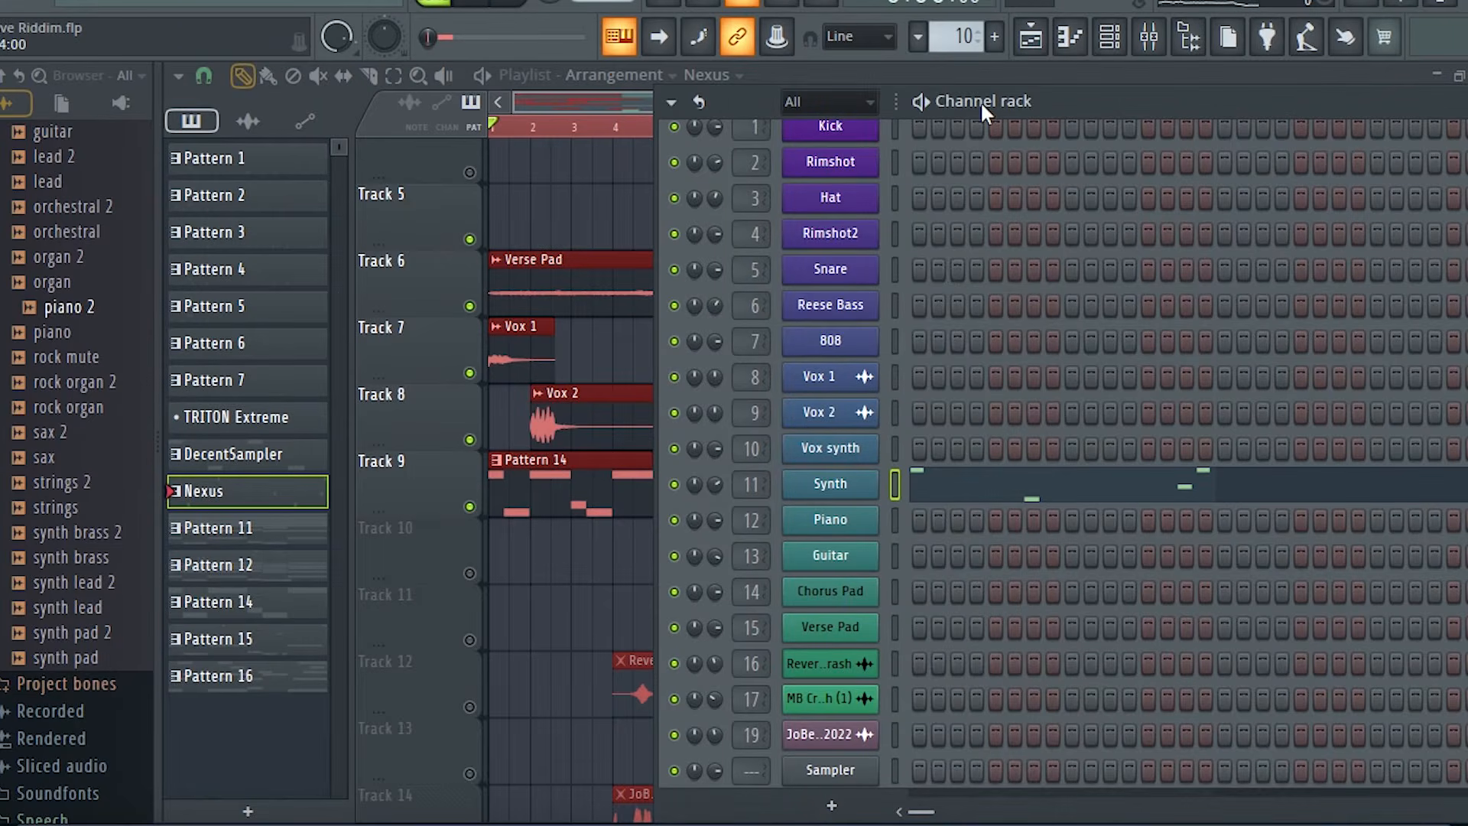
key(space)
key(Down)
key(Down)
key(Down)
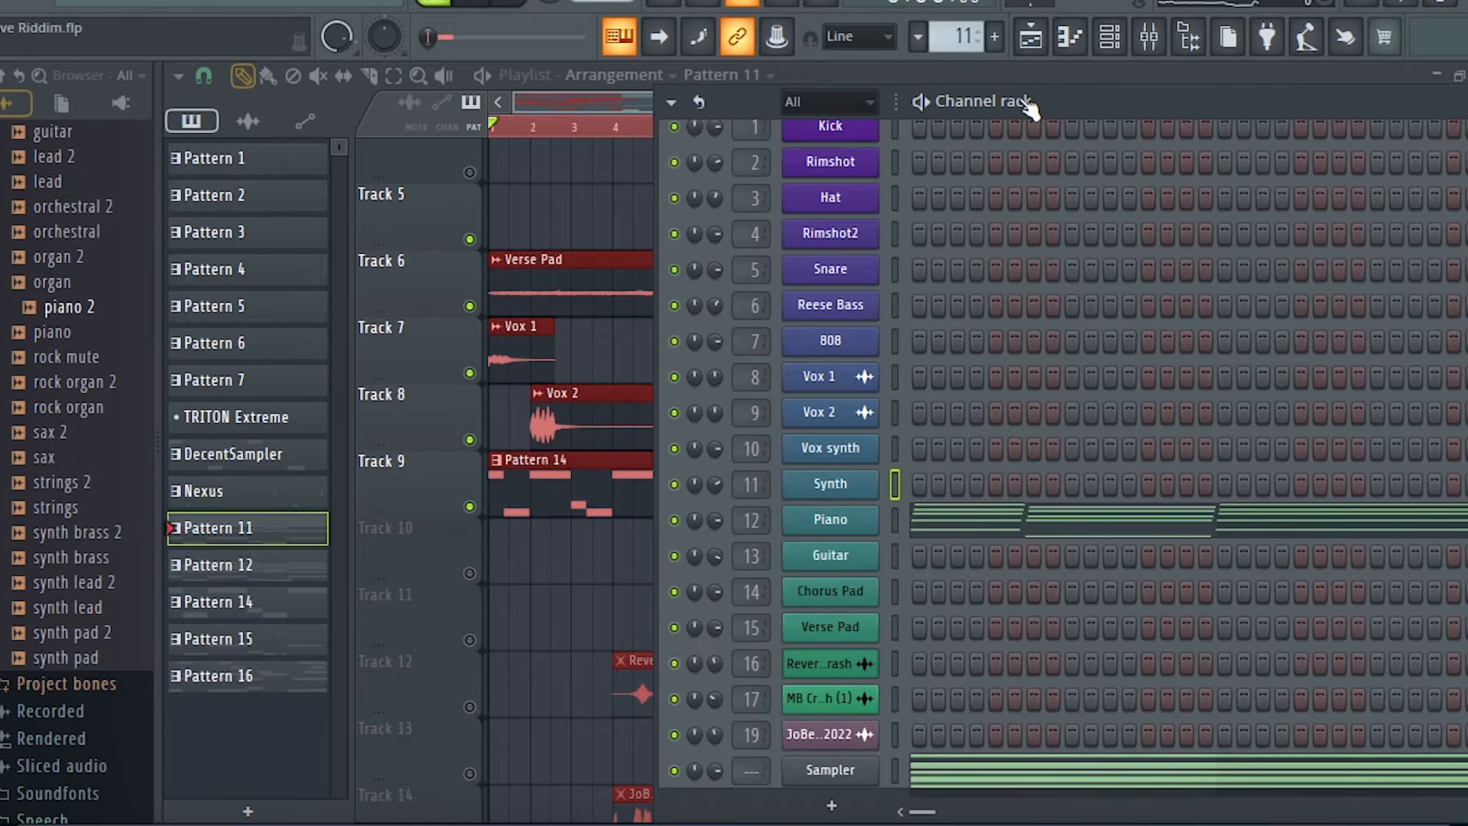
key(Up)
key(Up)
key(Up)
key(Up)
key(Up)
key(Up)
key(Up)
key(Up)
key(Up)
key(Up)
key(Up)
key(Up)
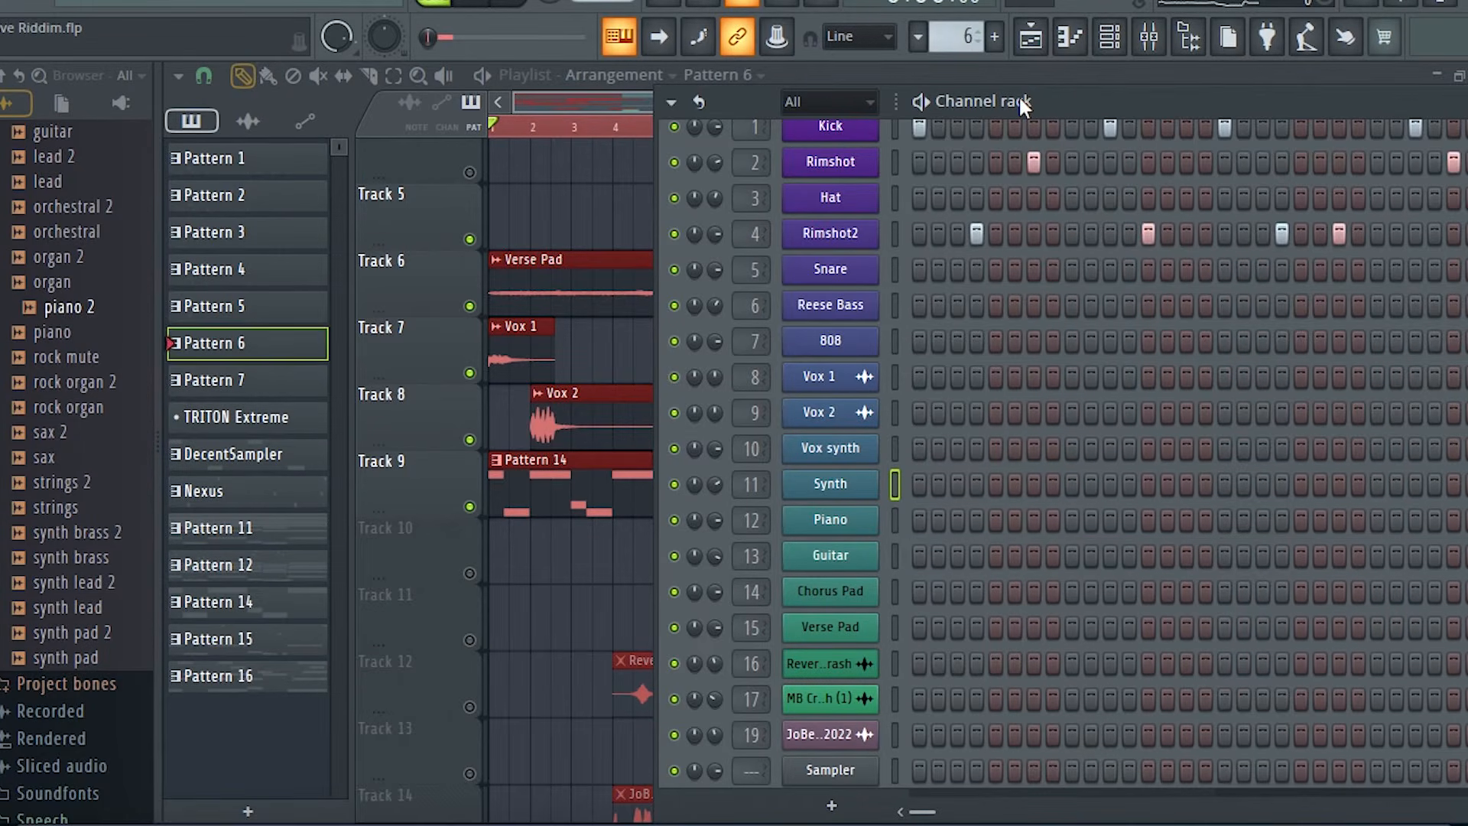
key(Down)
key(Down)
key(Down)
key(Down)
key(Down)
key(Down)
key(Down)
key(Down)
key(Down)
key(Down)
key(Down)
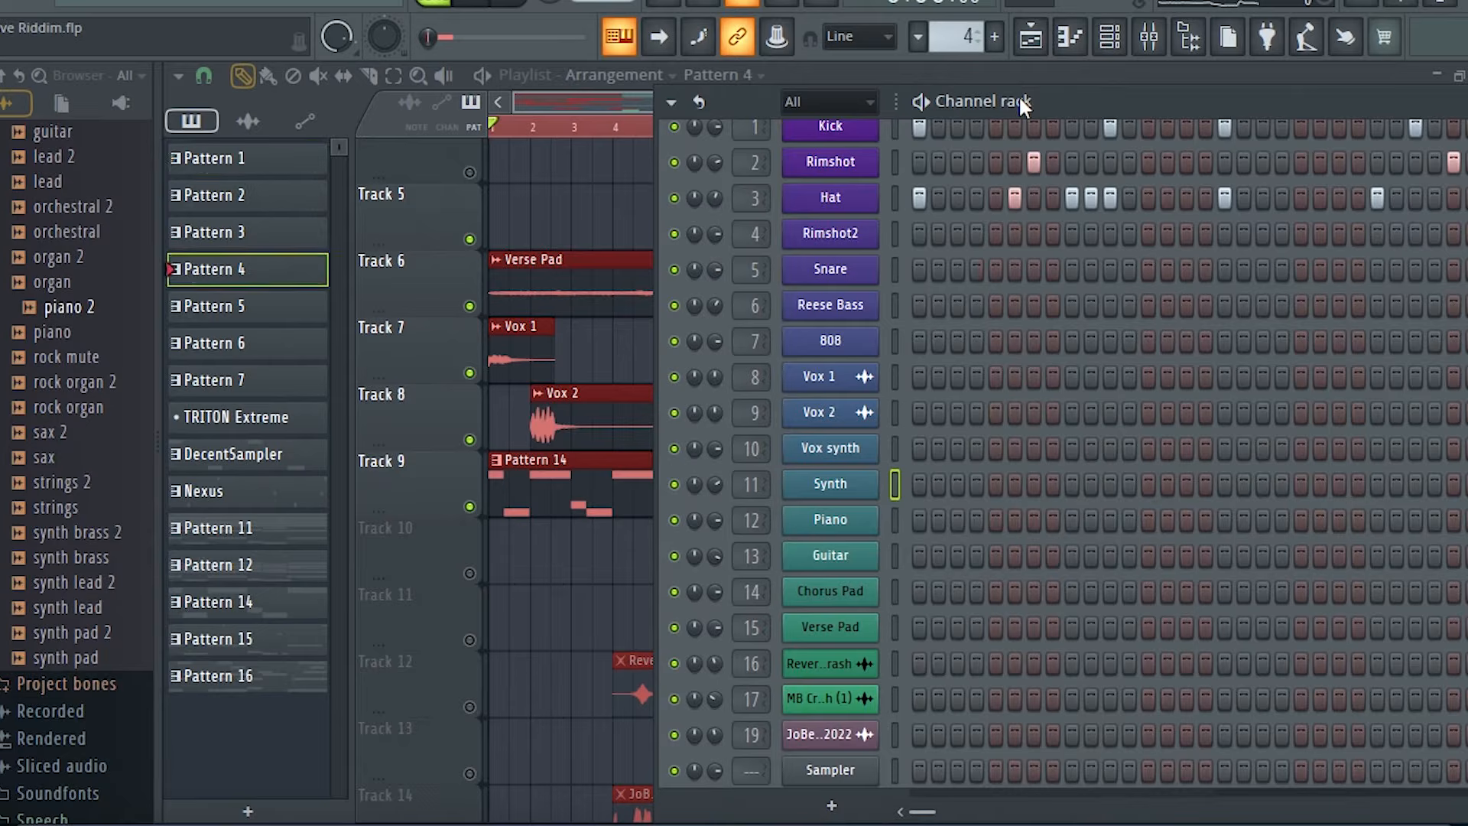
key(Down)
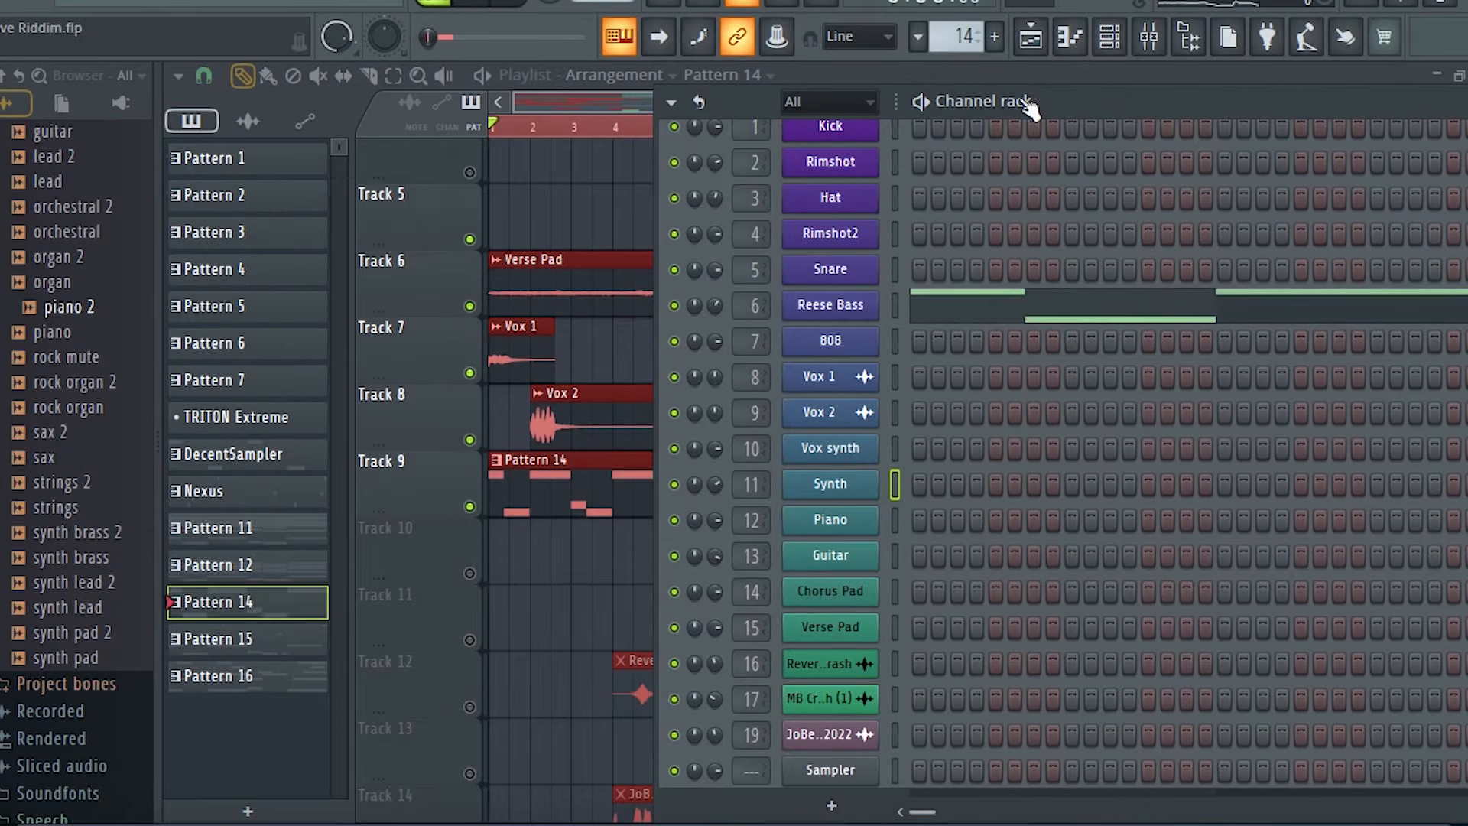
click(998, 310)
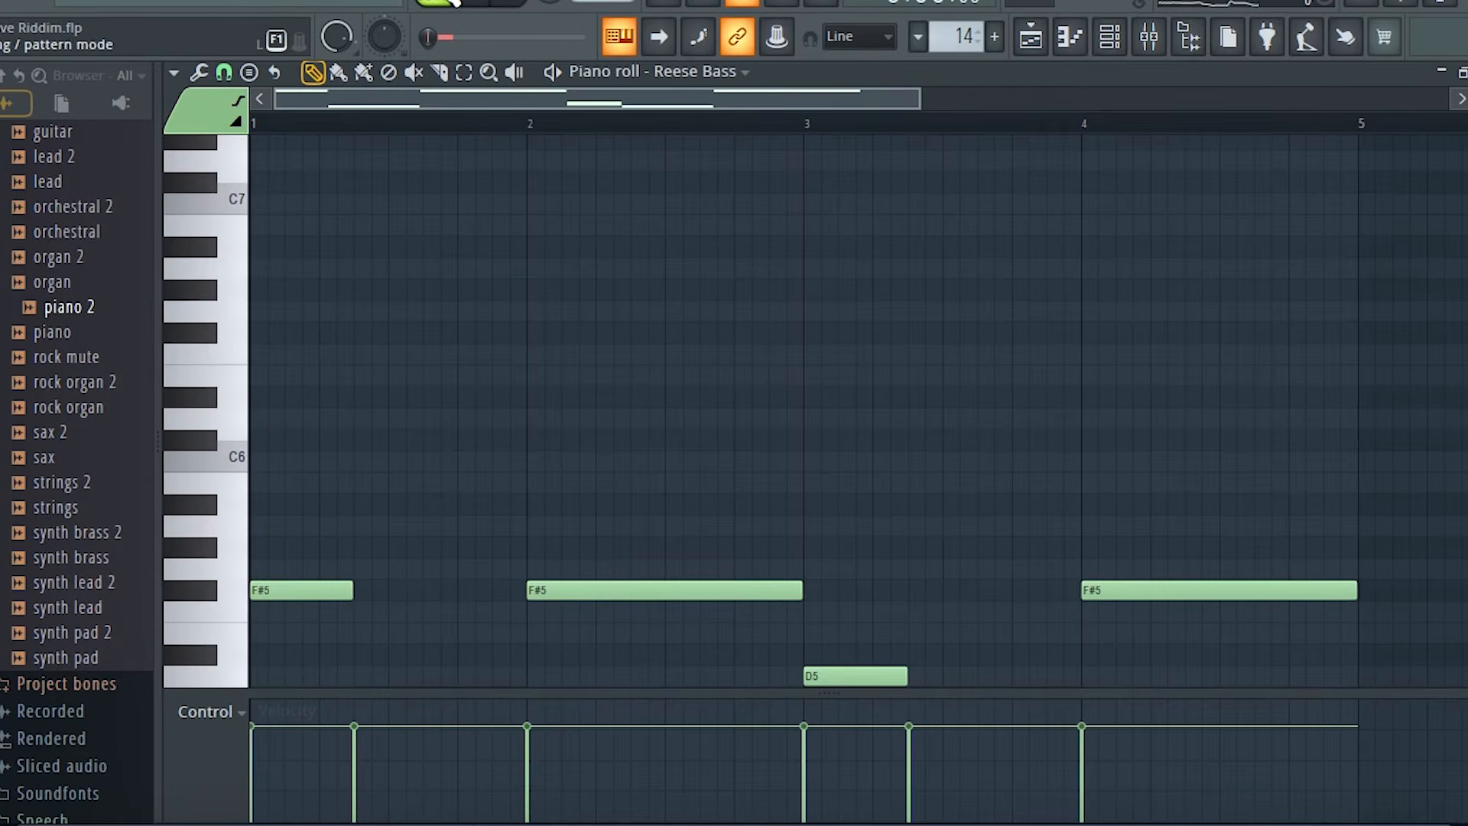
Play Pattern 14 in pattern mode and examine the pitches and lengths of its Reese Bass notes
key(space)
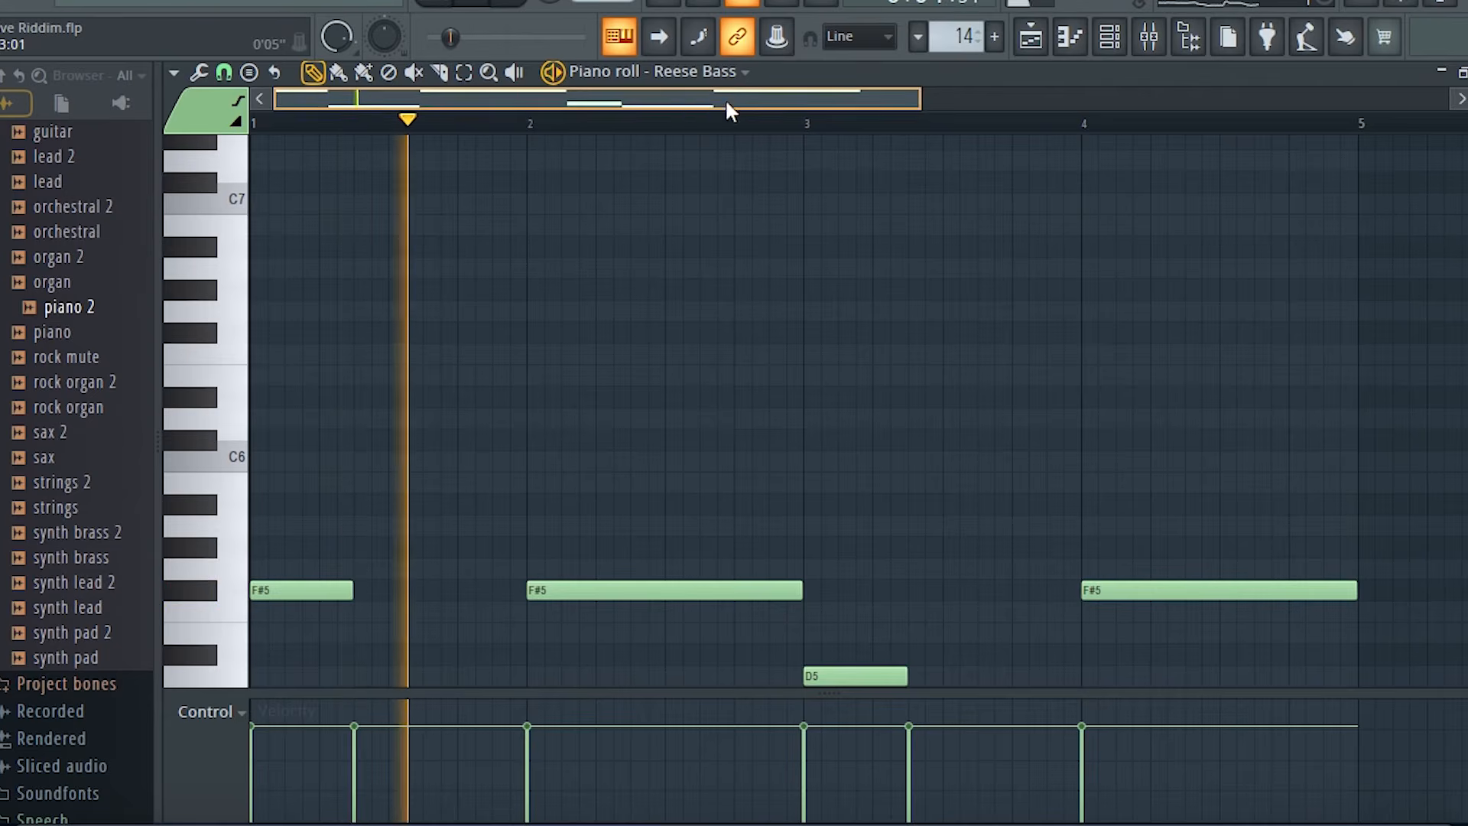
drag(921, 99, 1293, 99)
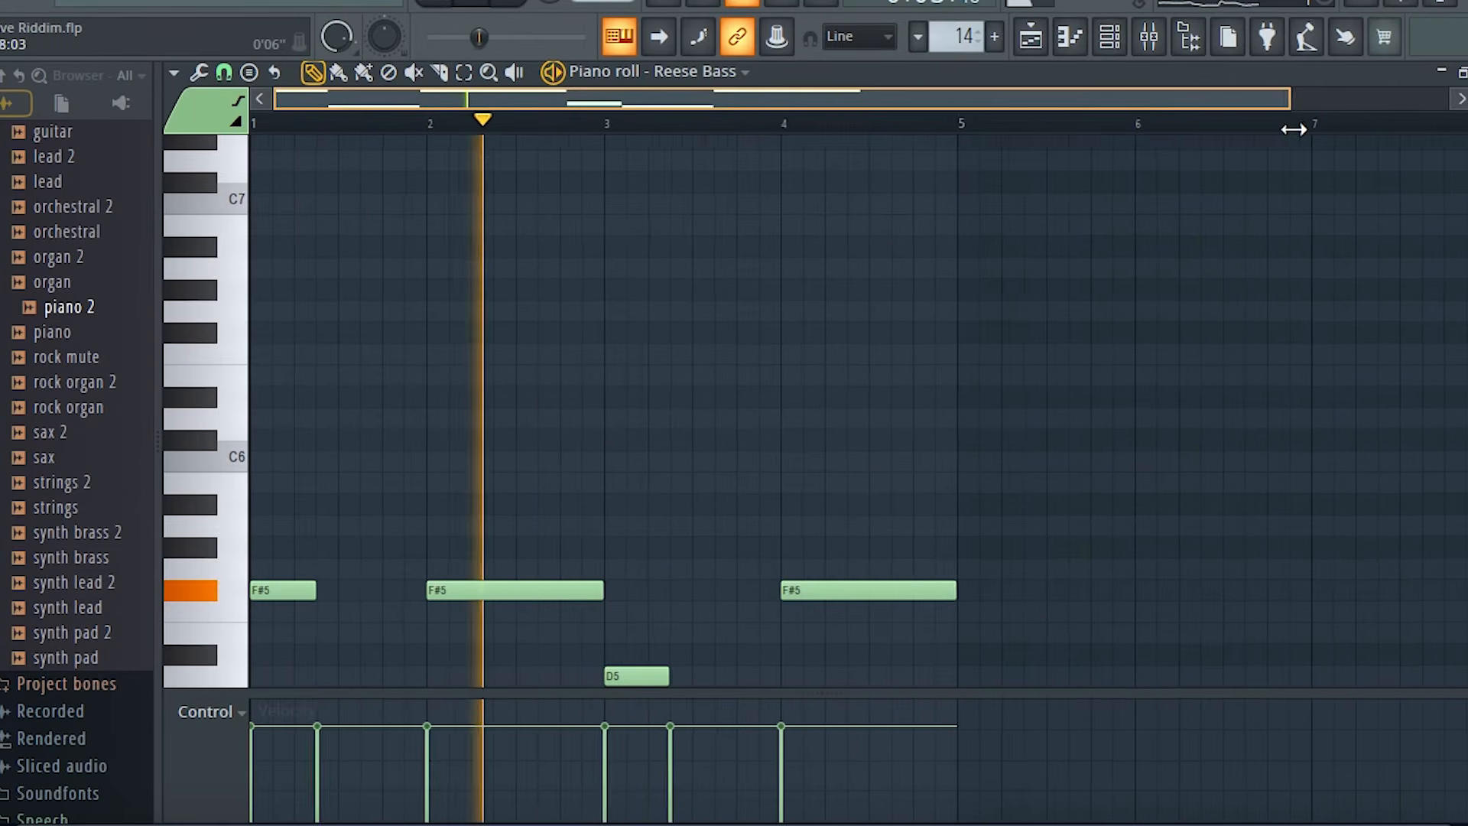
scroll(887, 304, down, 3)
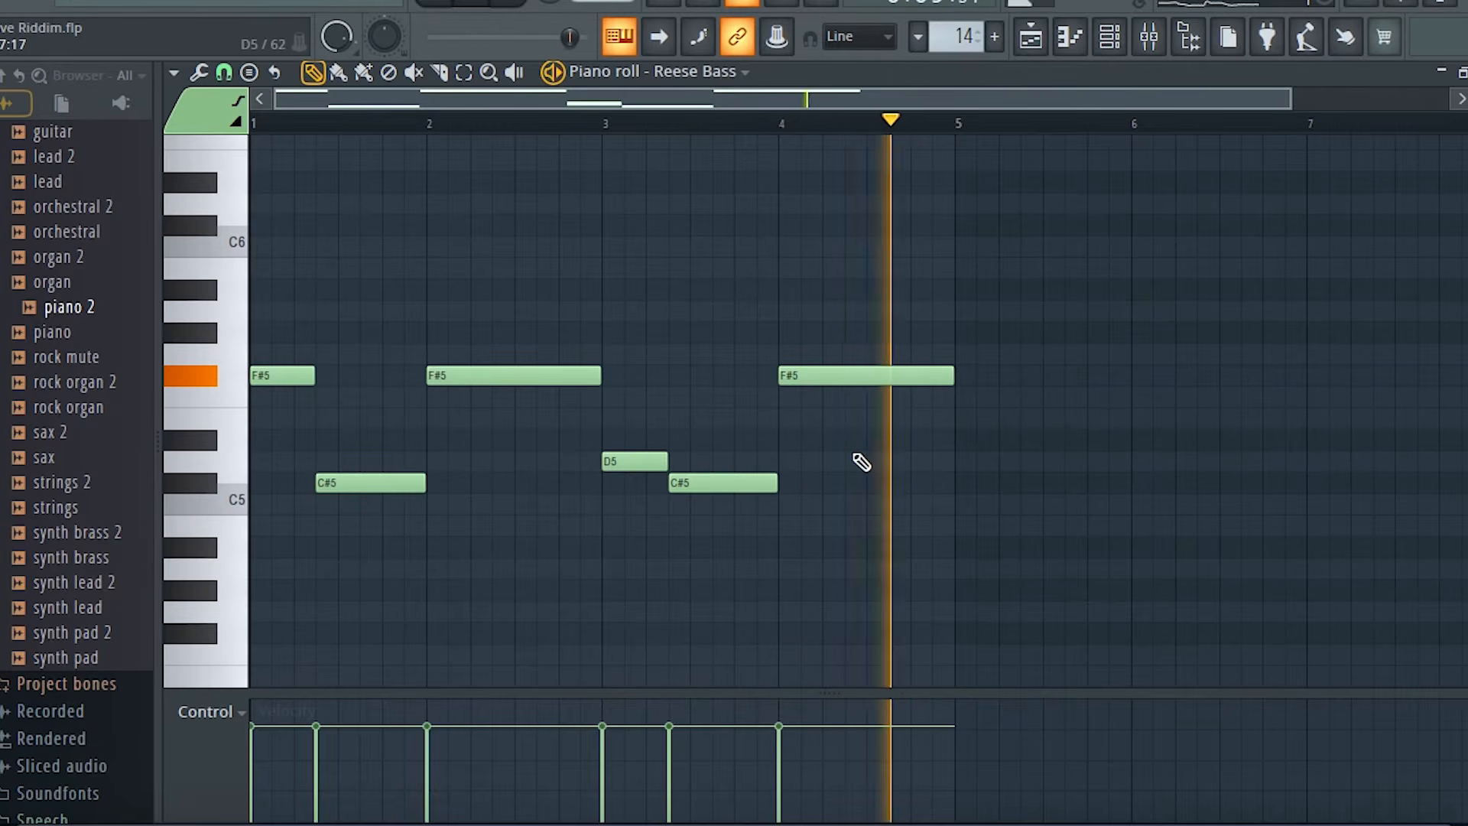
key(space)
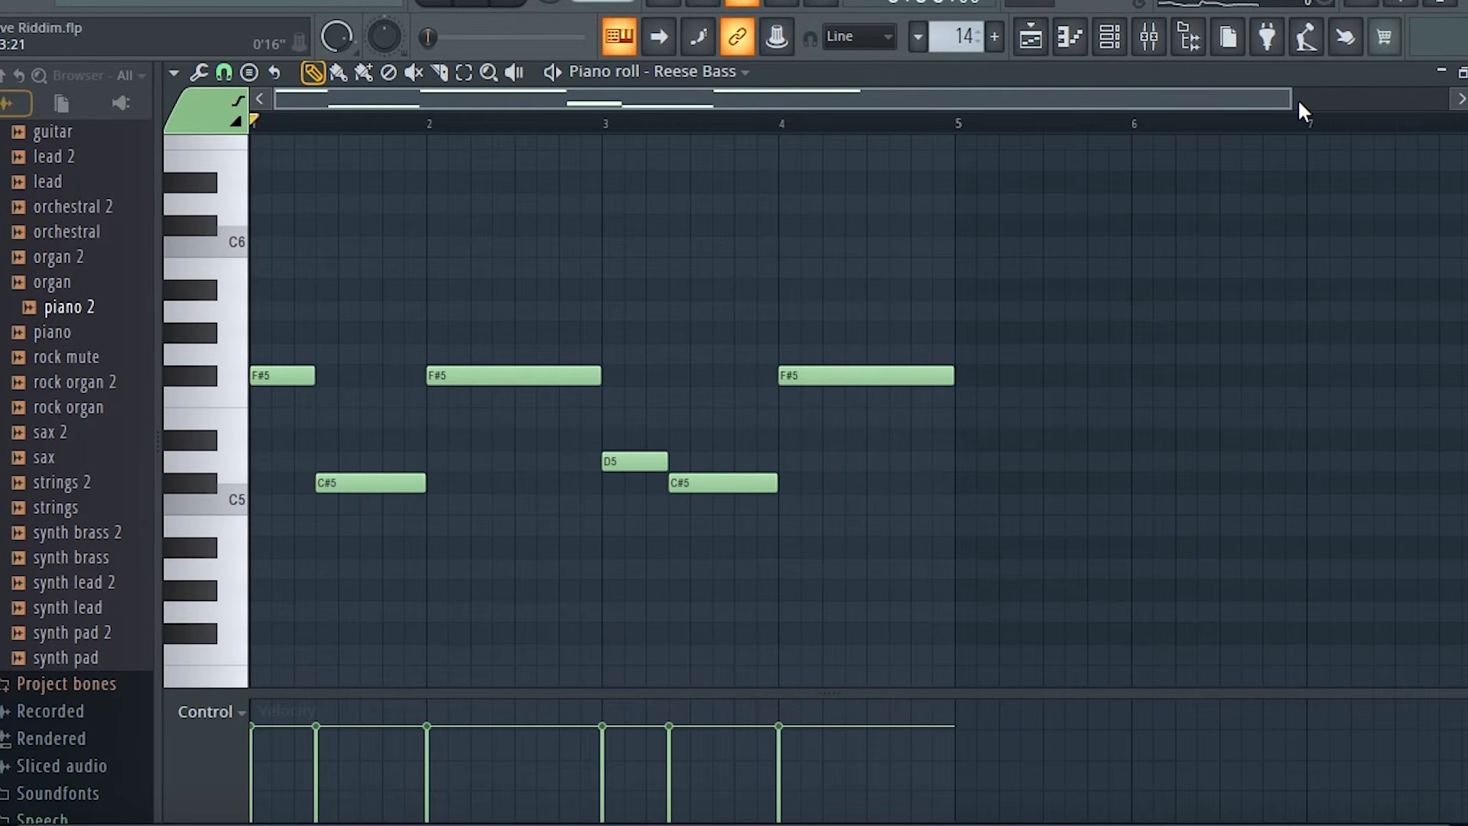
drag(1299, 101, 747, 151)
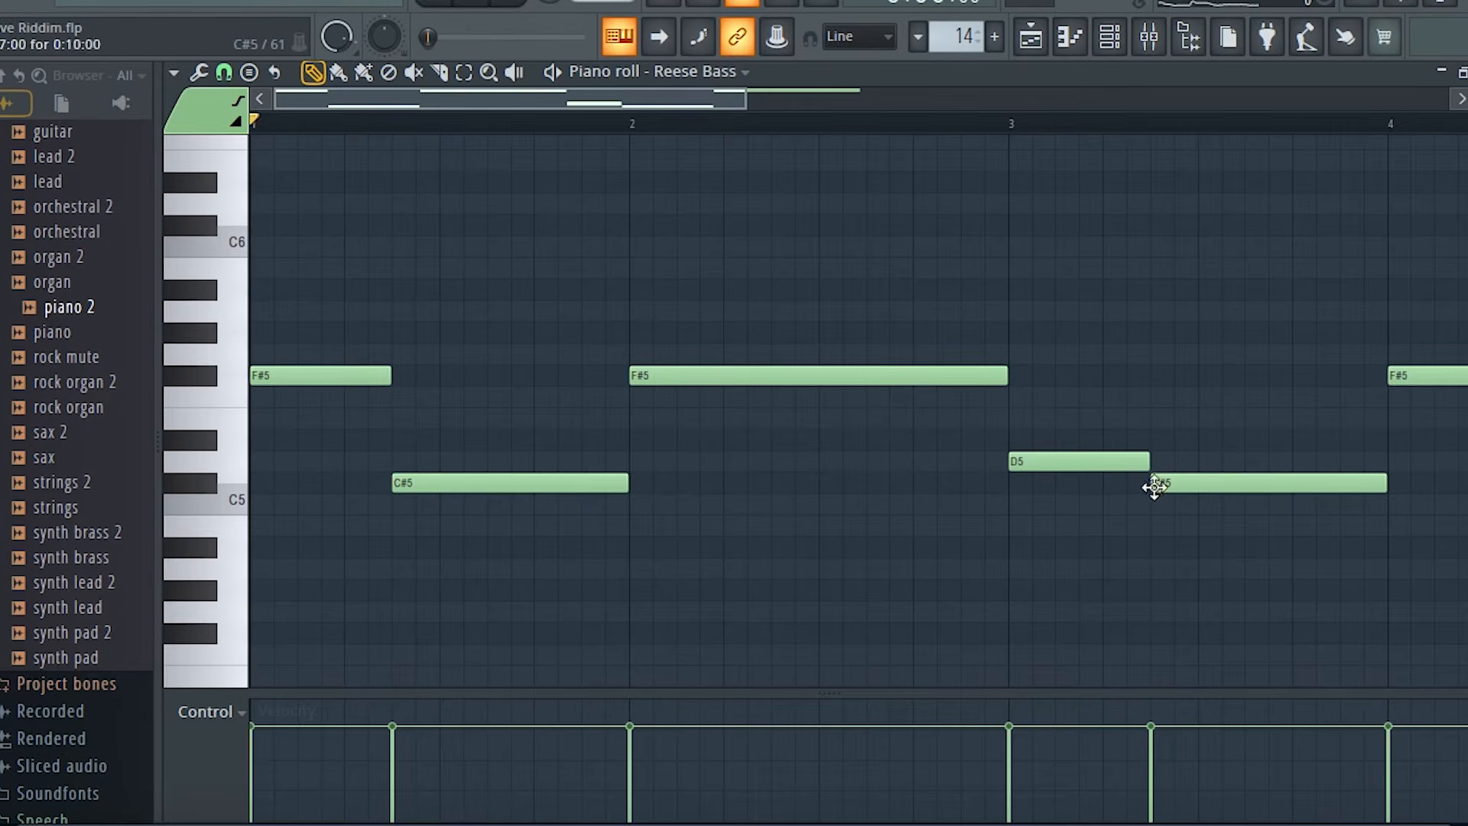
drag(745, 101, 1446, 104)
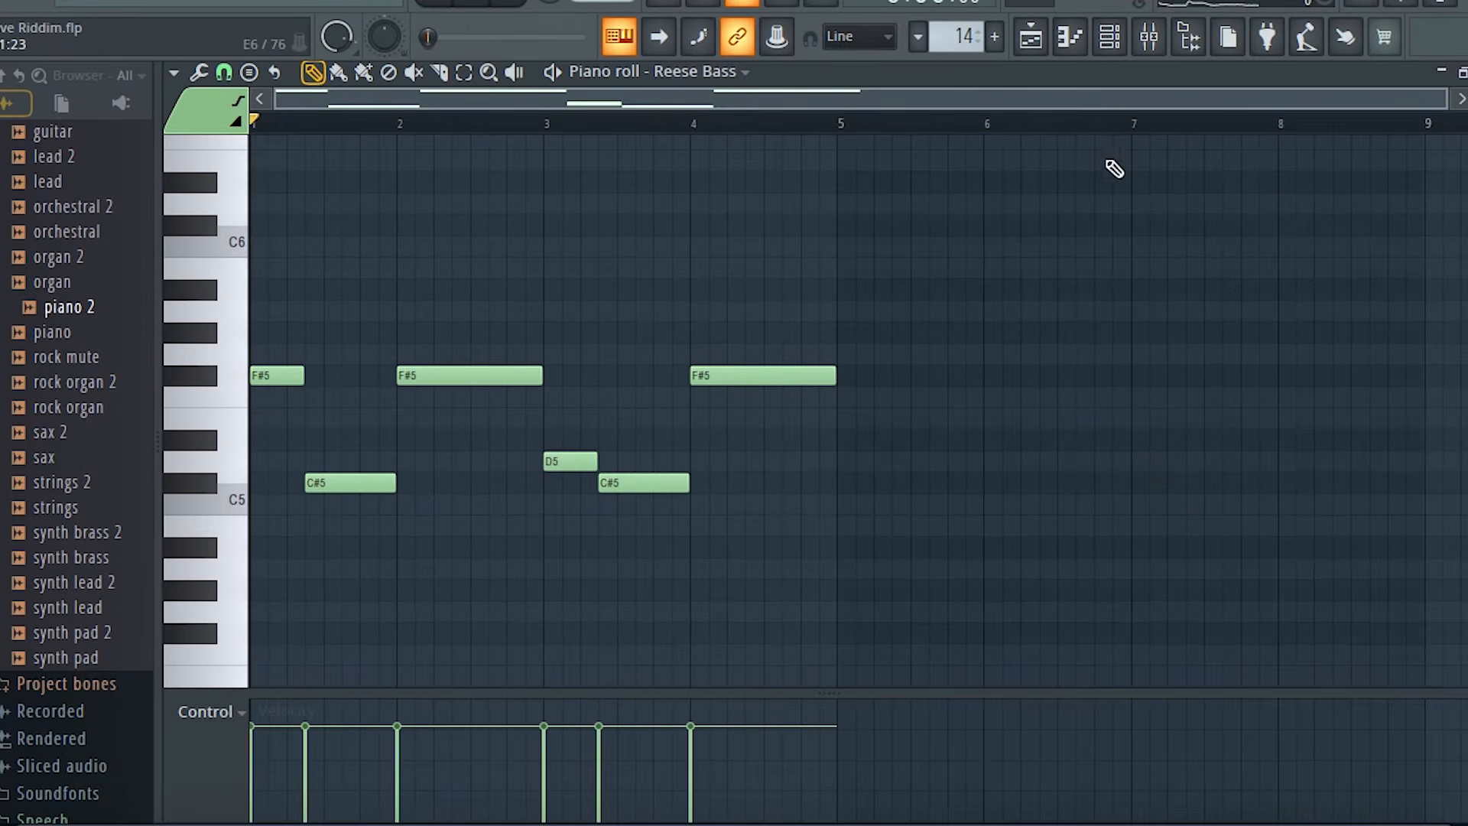
Return to the playlist, unmute all tracks, switch to song mode and play the arrangement from bar 1
click(1122, 46)
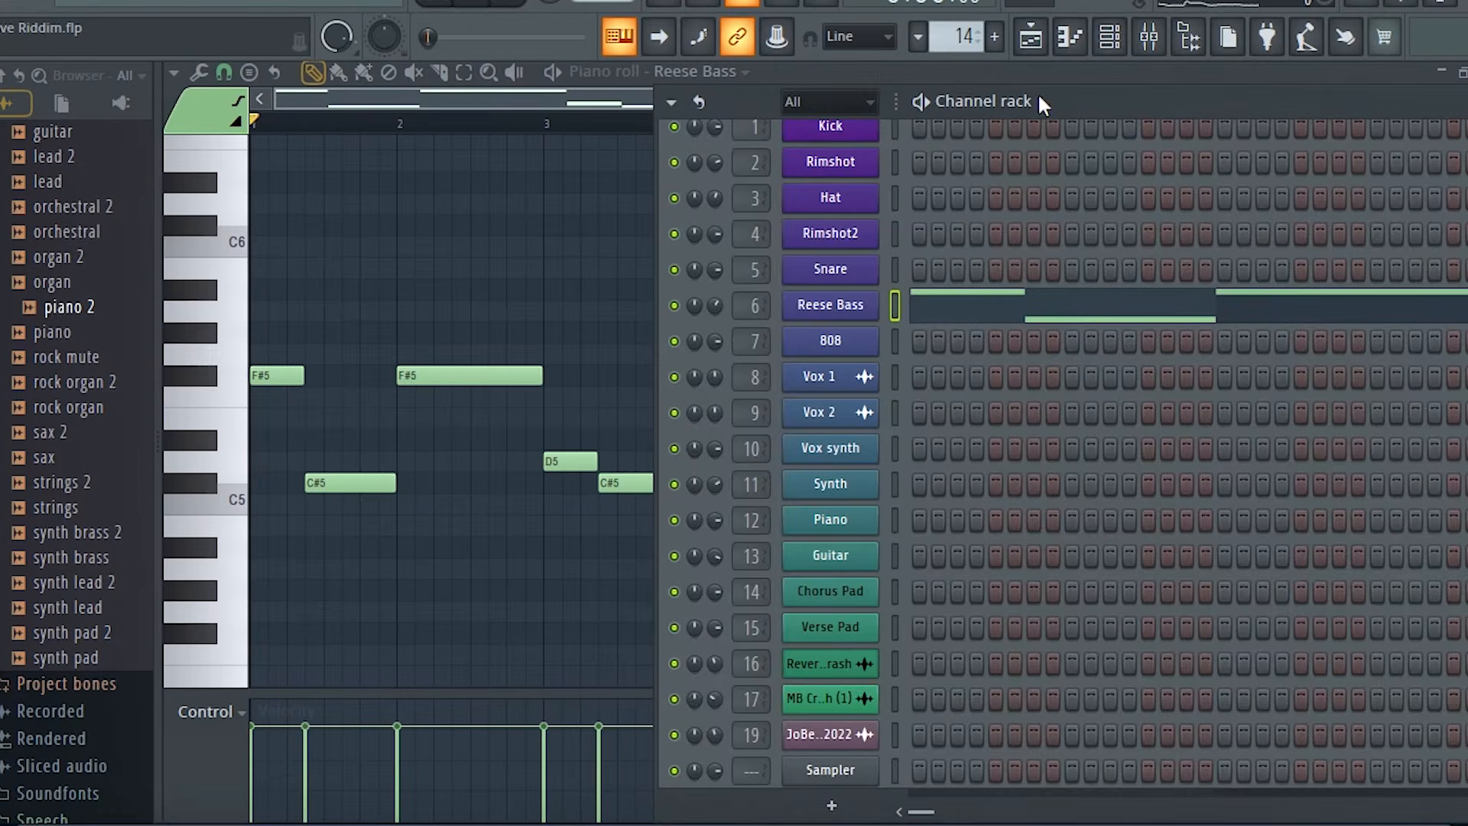
click(1044, 46)
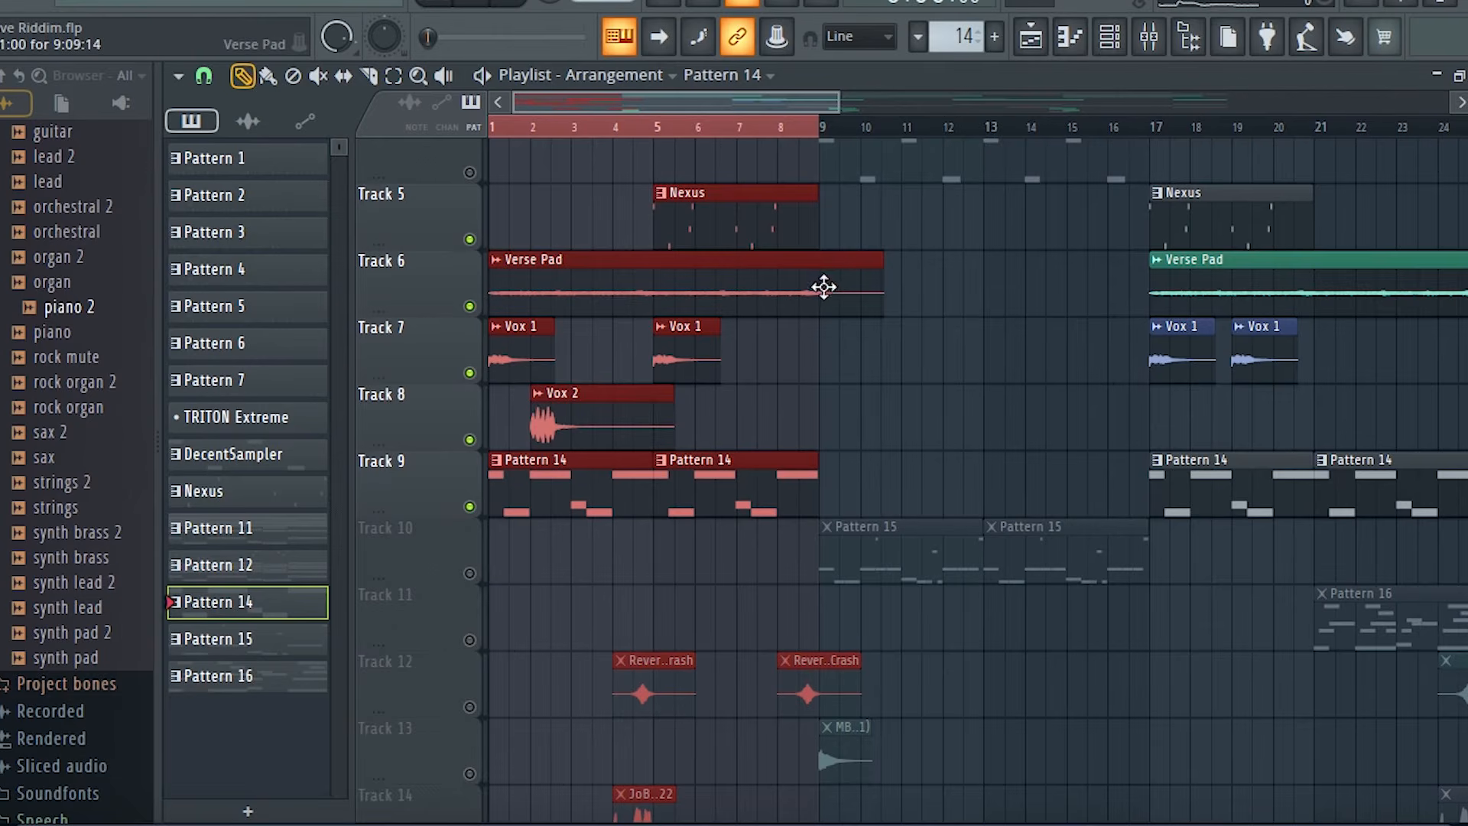
drag(839, 102, 1144, 102)
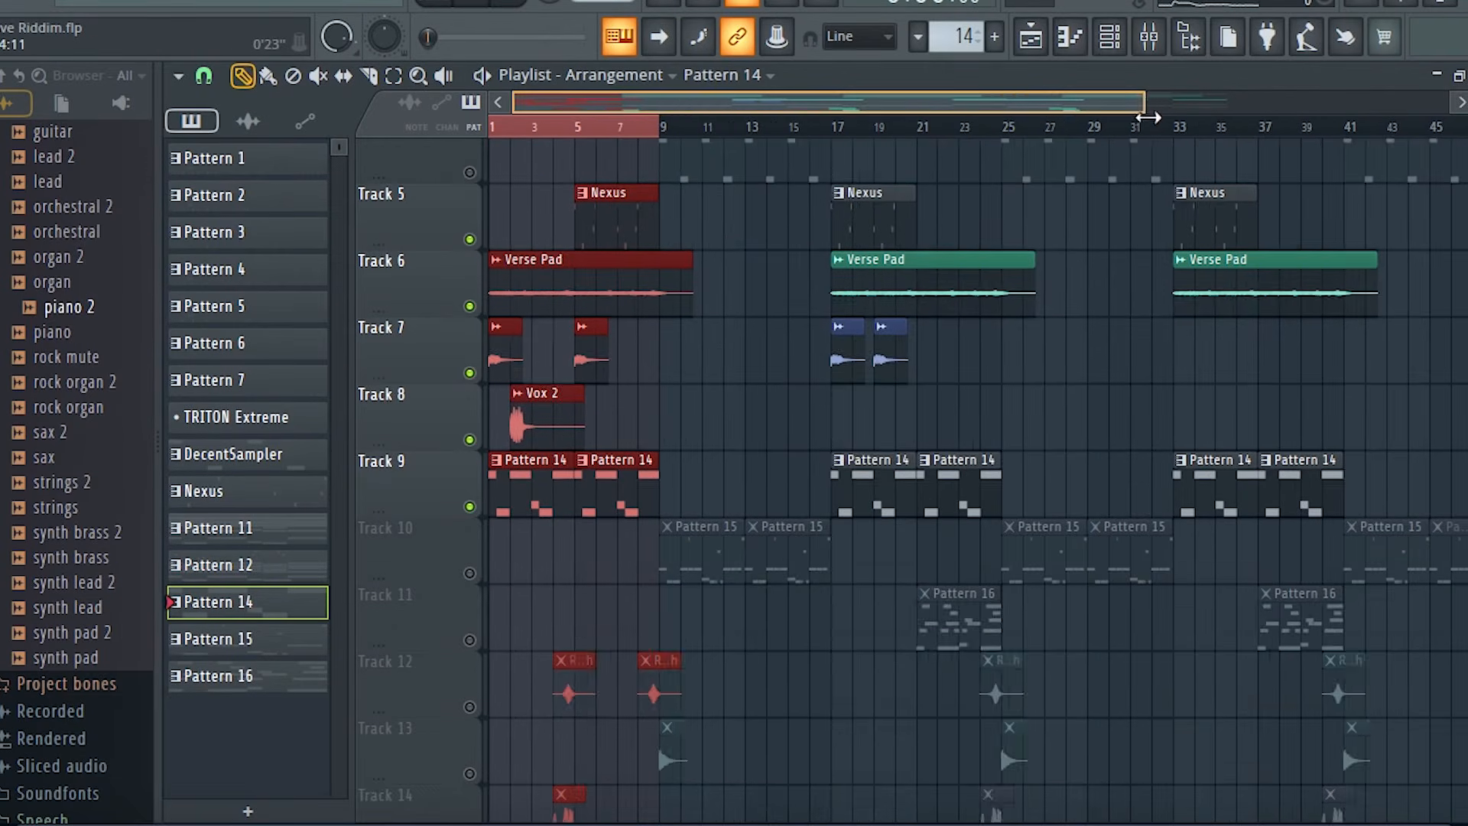
scroll(799, 405, up, 3)
scroll(799, 405, up, 1)
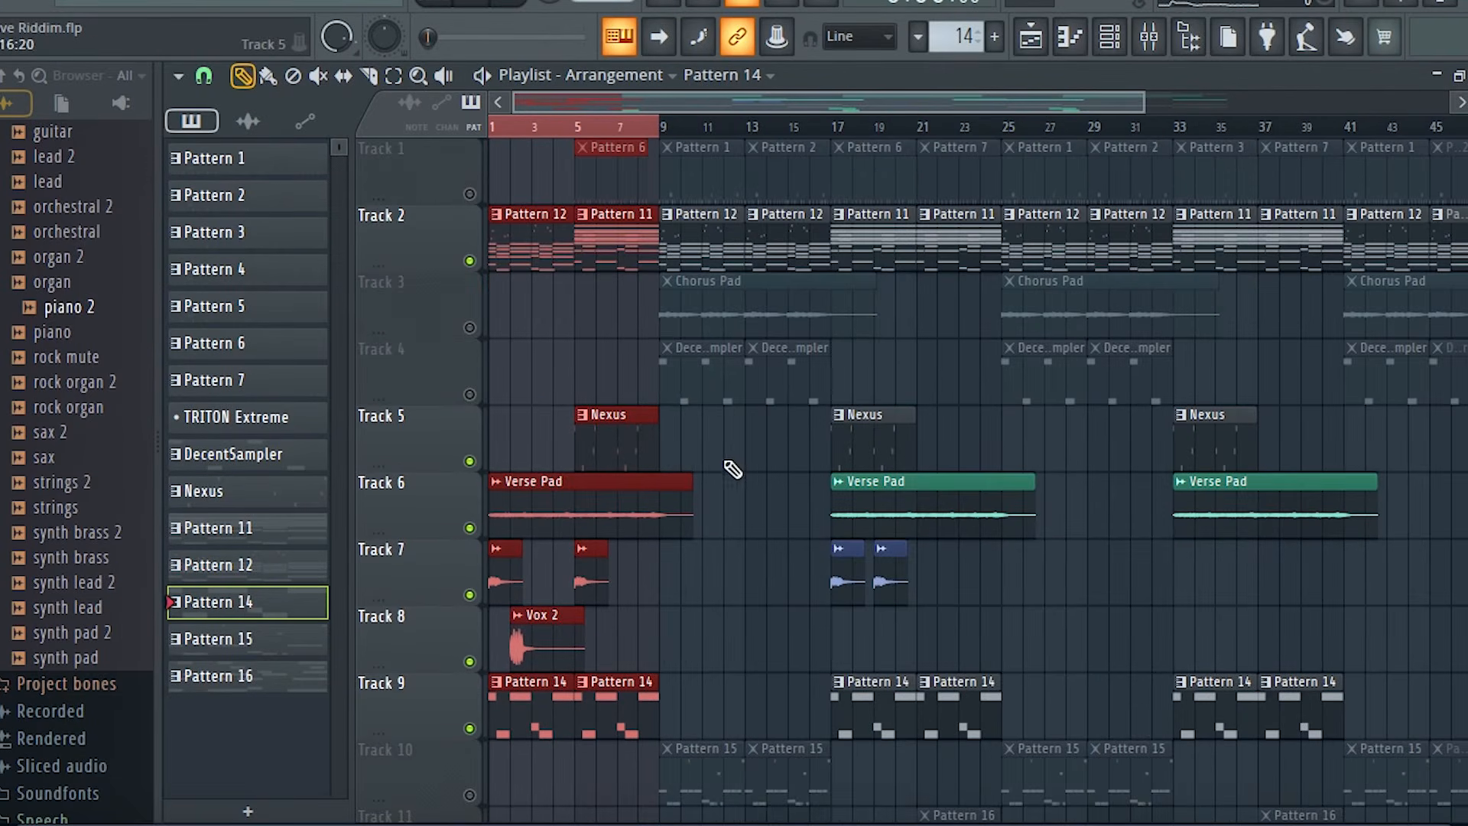
click(470, 195)
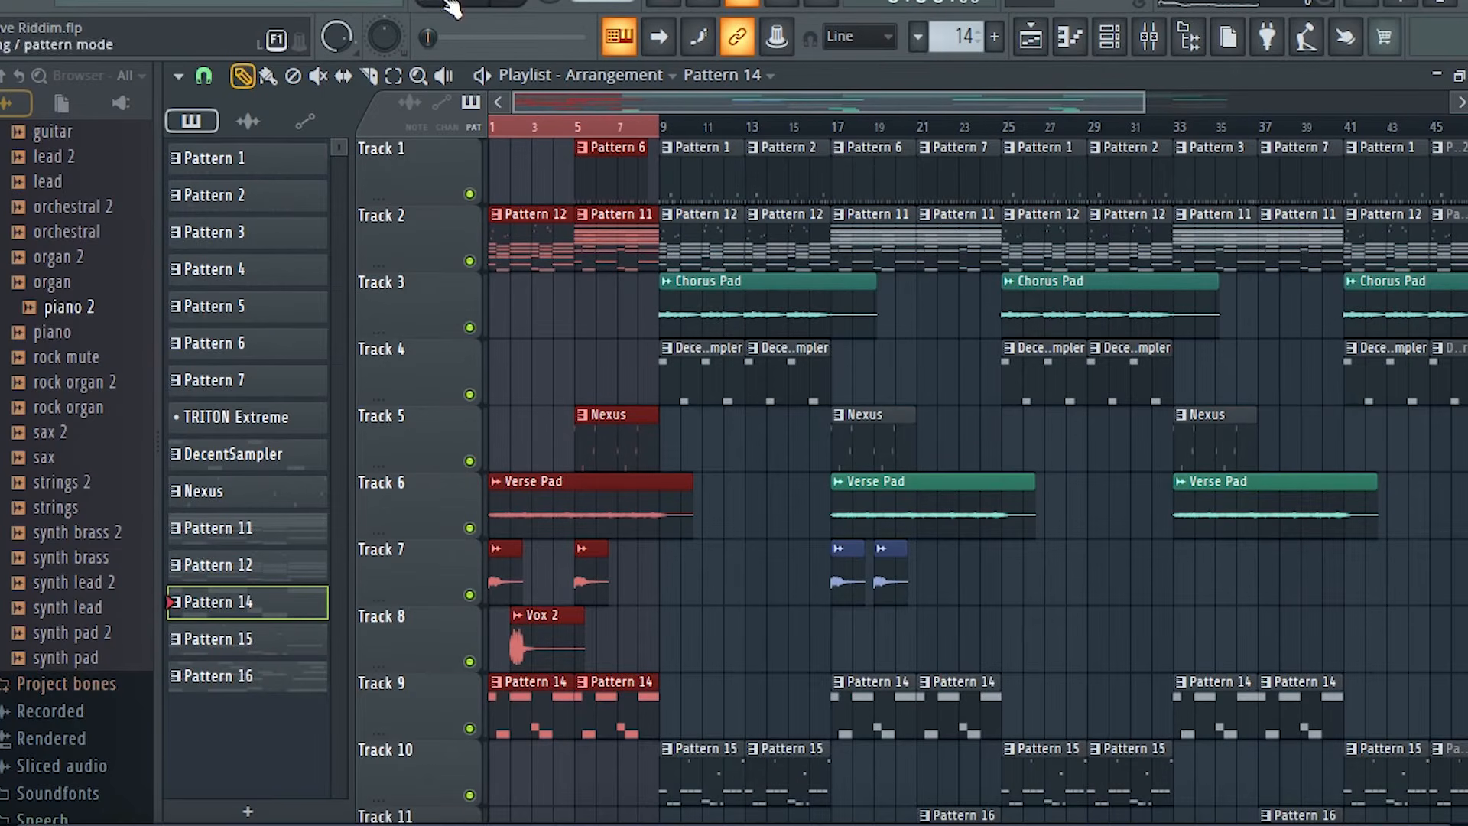
key(space)
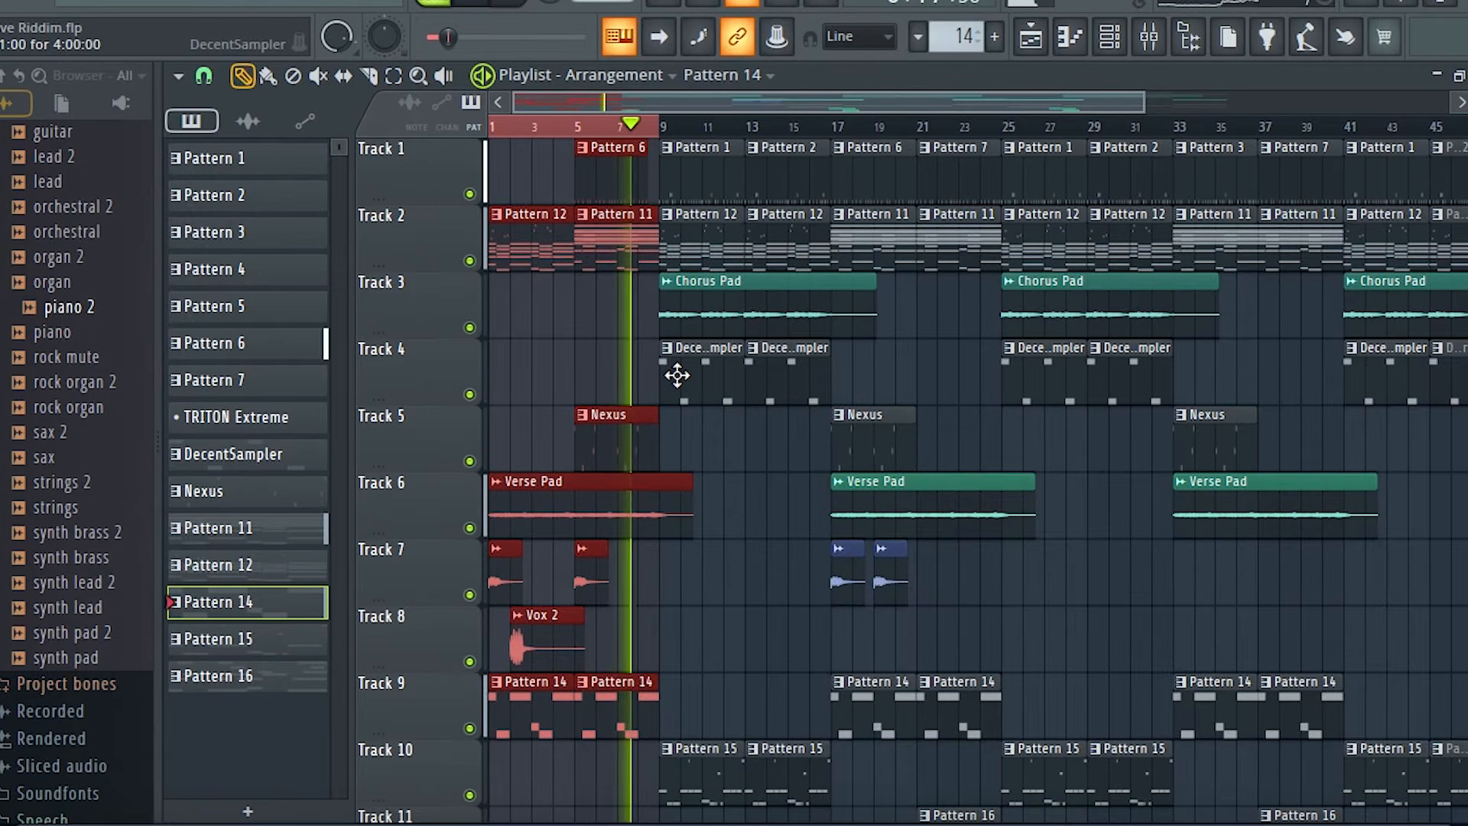
key(space)
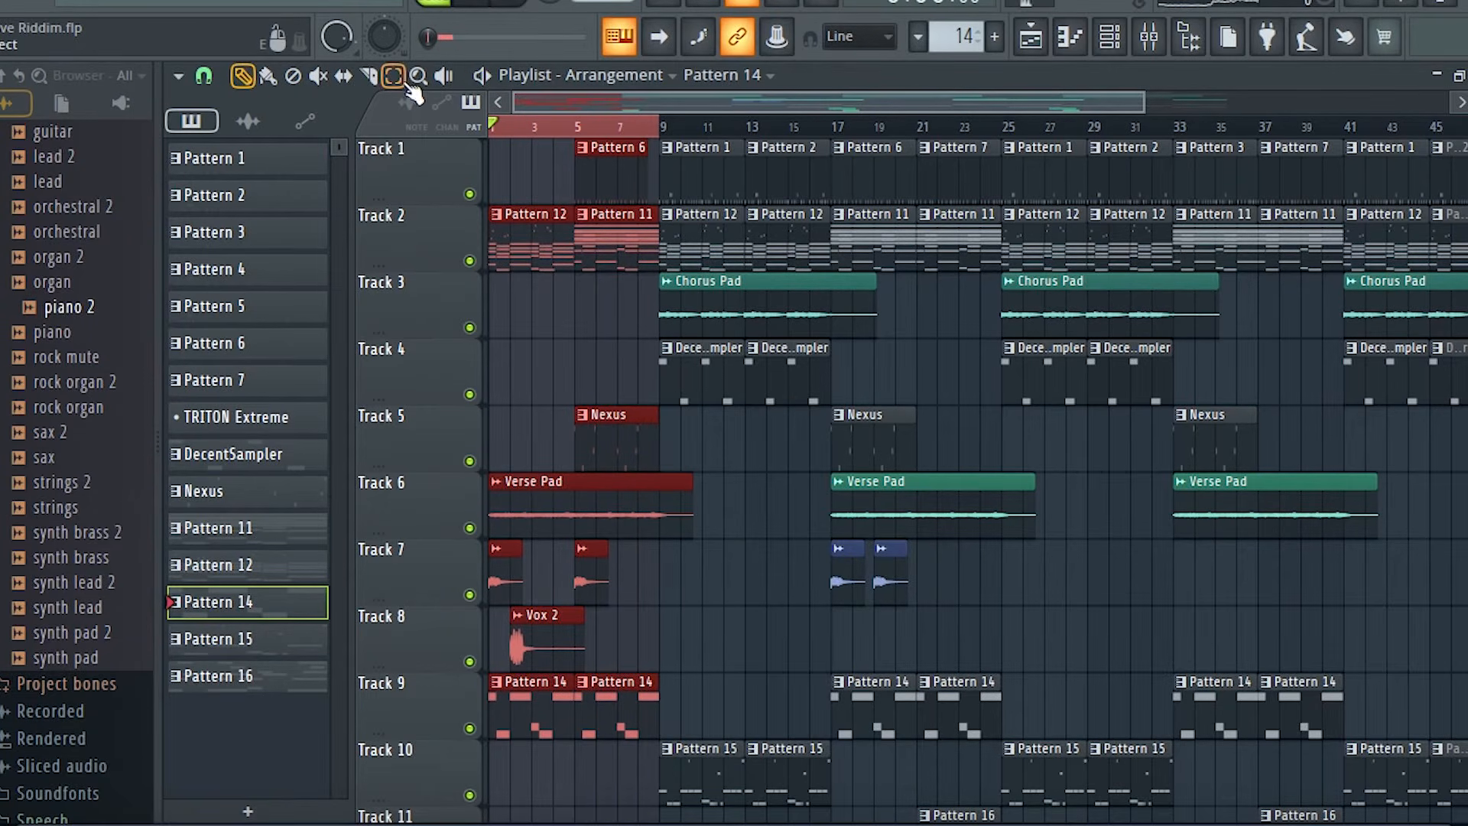
Select bars 9 to 17 in the playlist and play them with only Track 3's Chorus Pad audible
drag(663, 142, 837, 169)
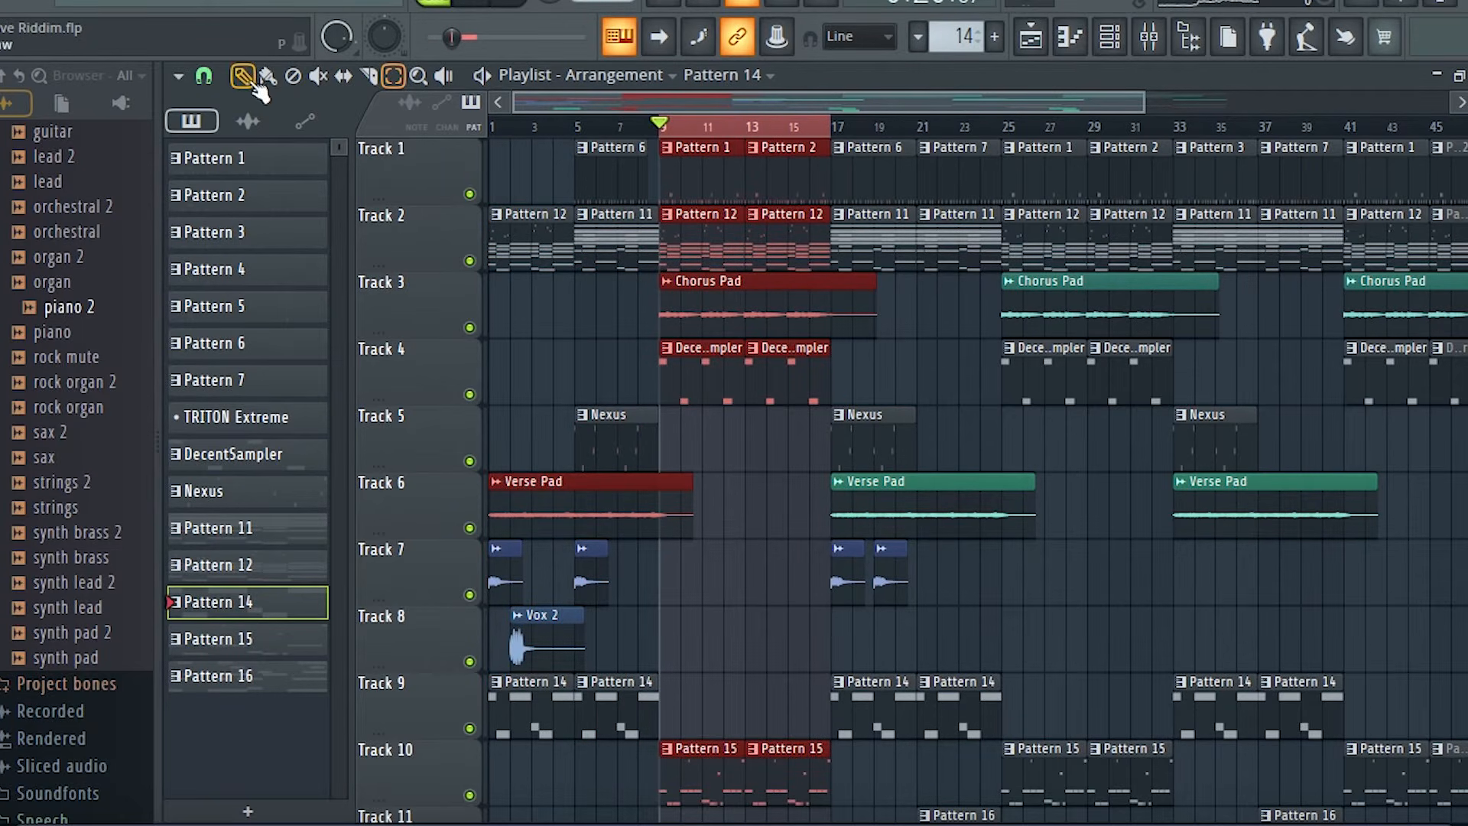
right_click(470, 262)
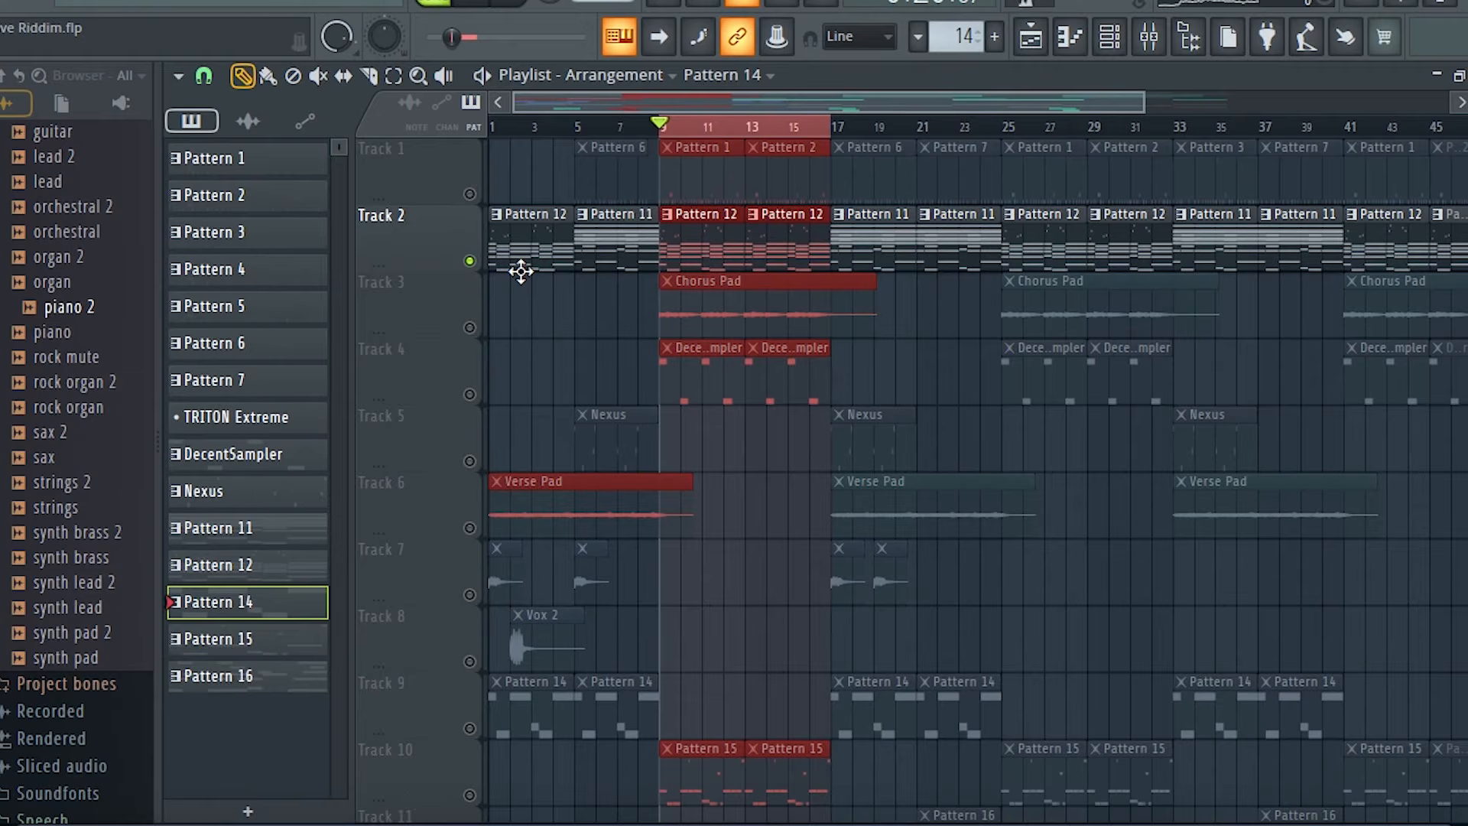
click(470, 329)
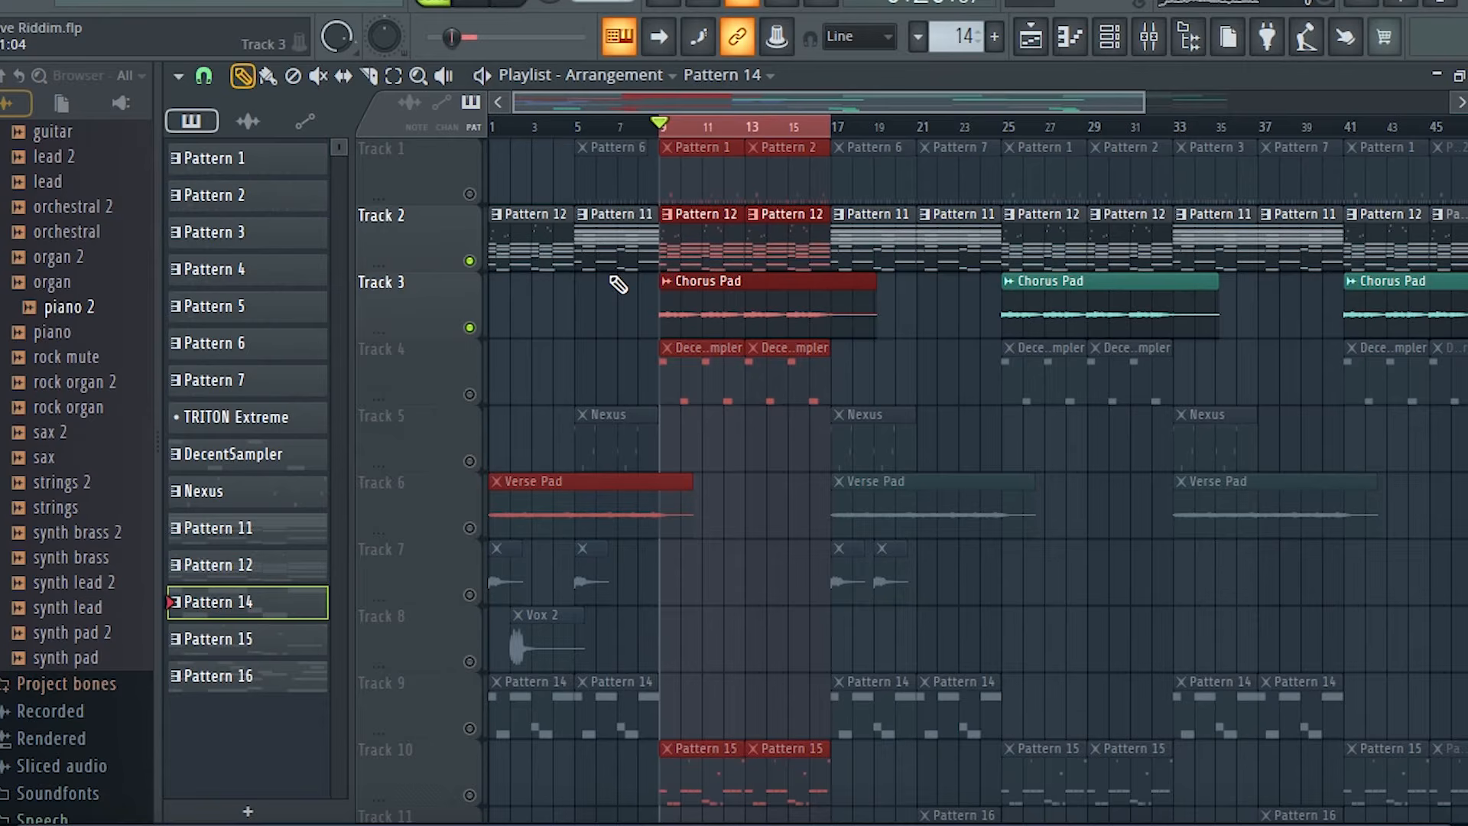
click(470, 261)
key(space)
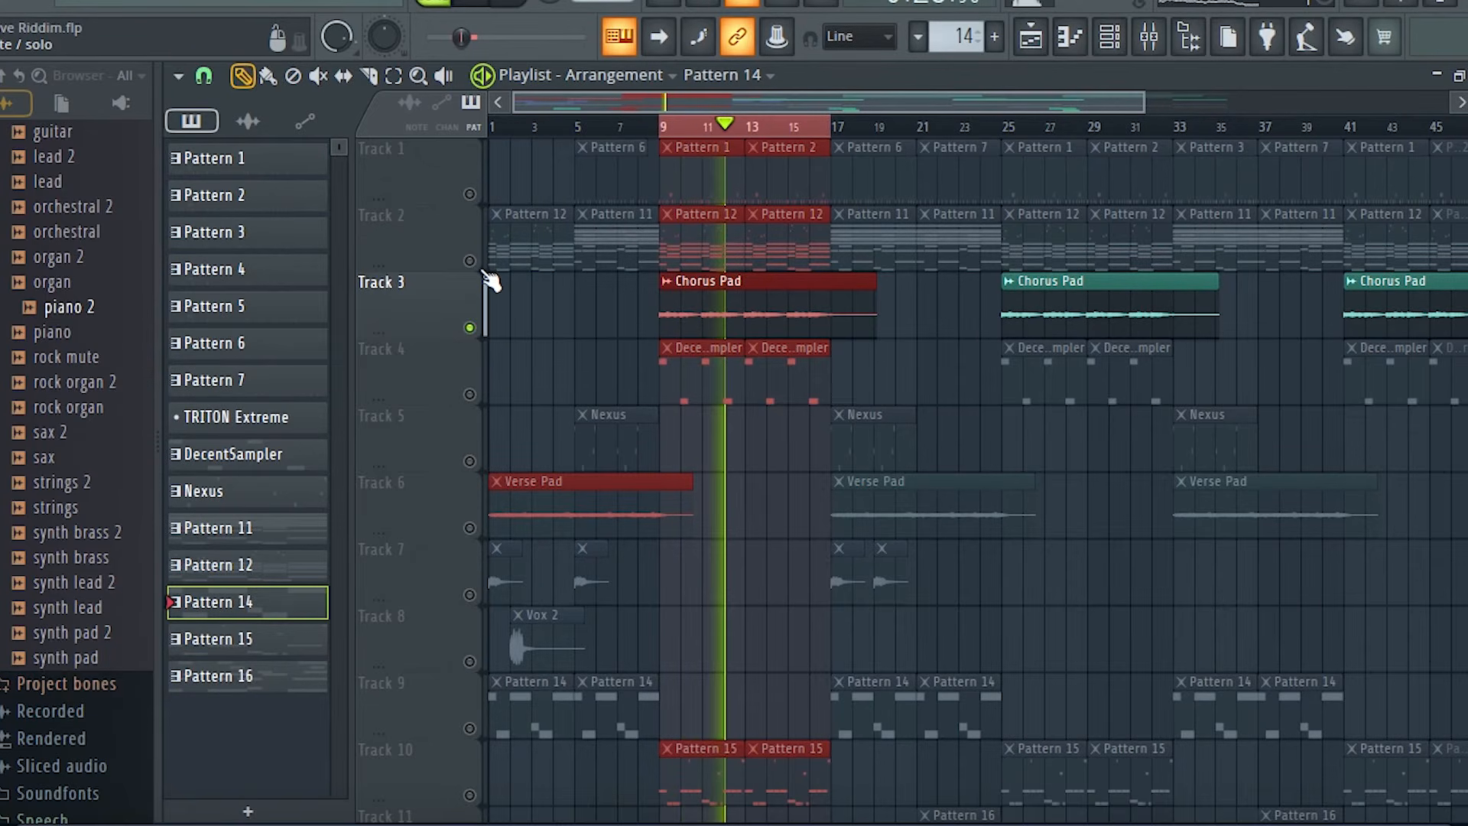
key(space)
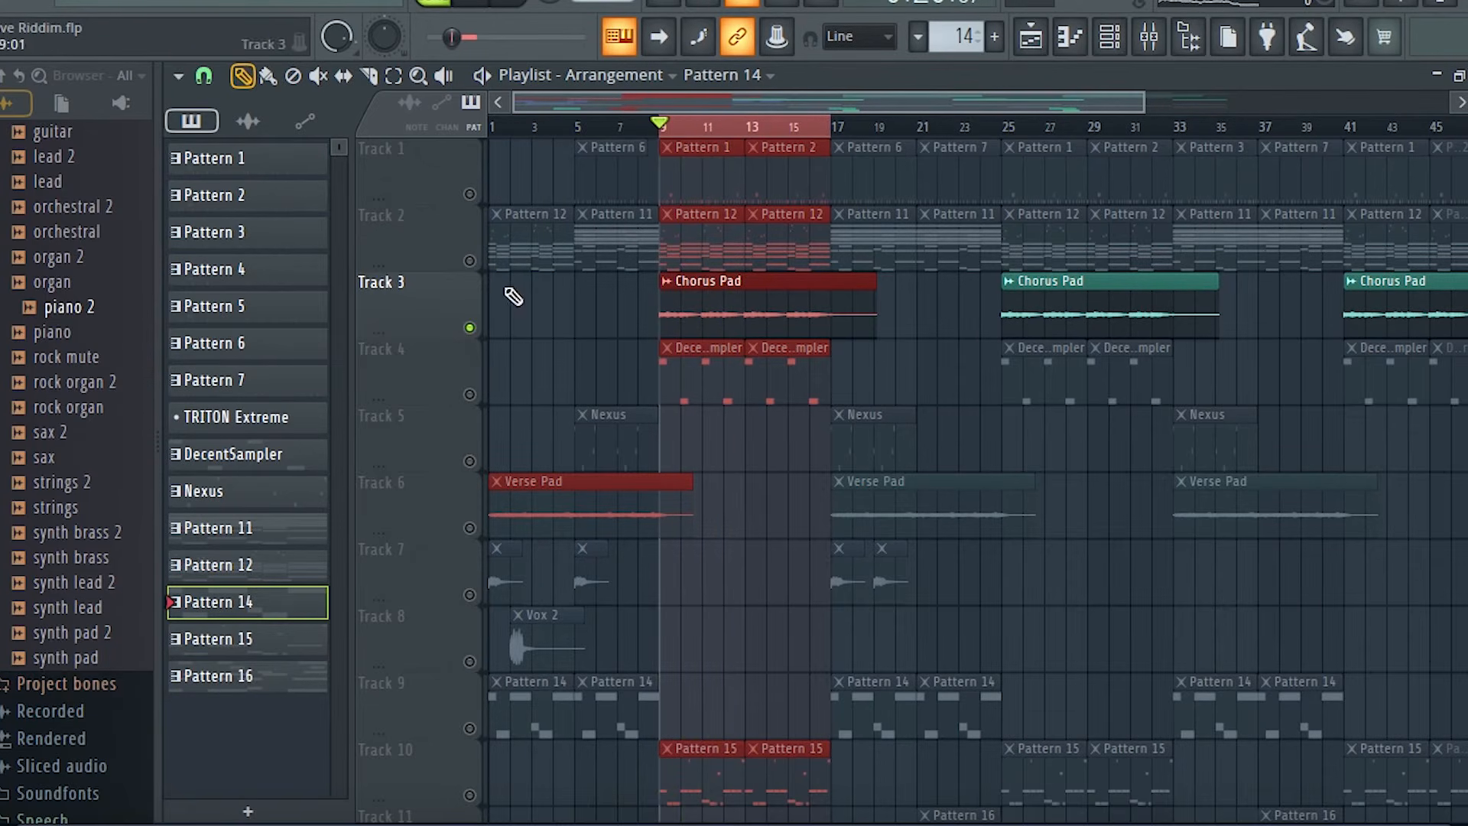
Unmute the Verse Pad on Track 6 and play its transition into the Chorus Pad from bar 7
click(471, 527)
click(617, 131)
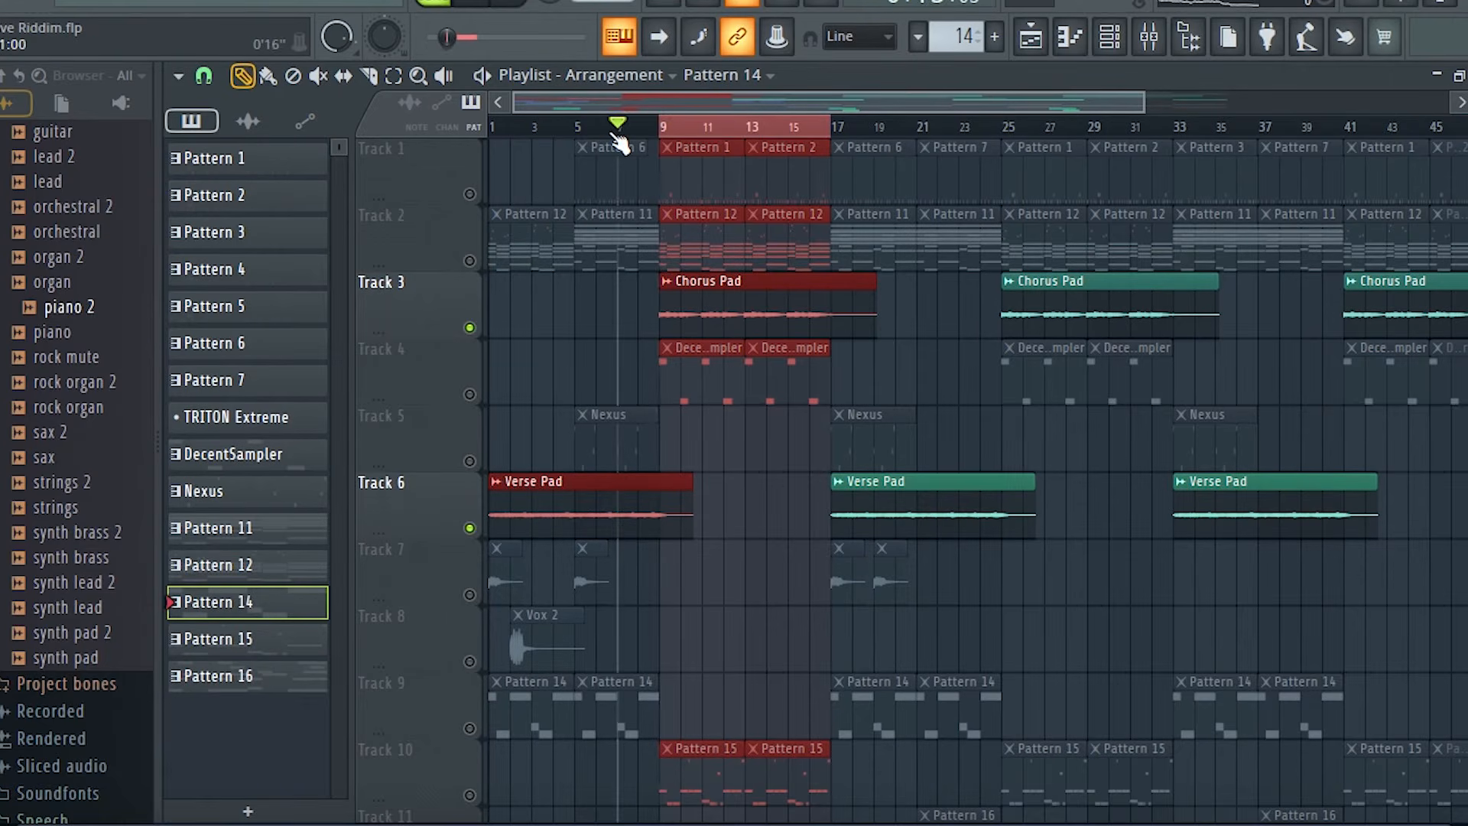
key(space)
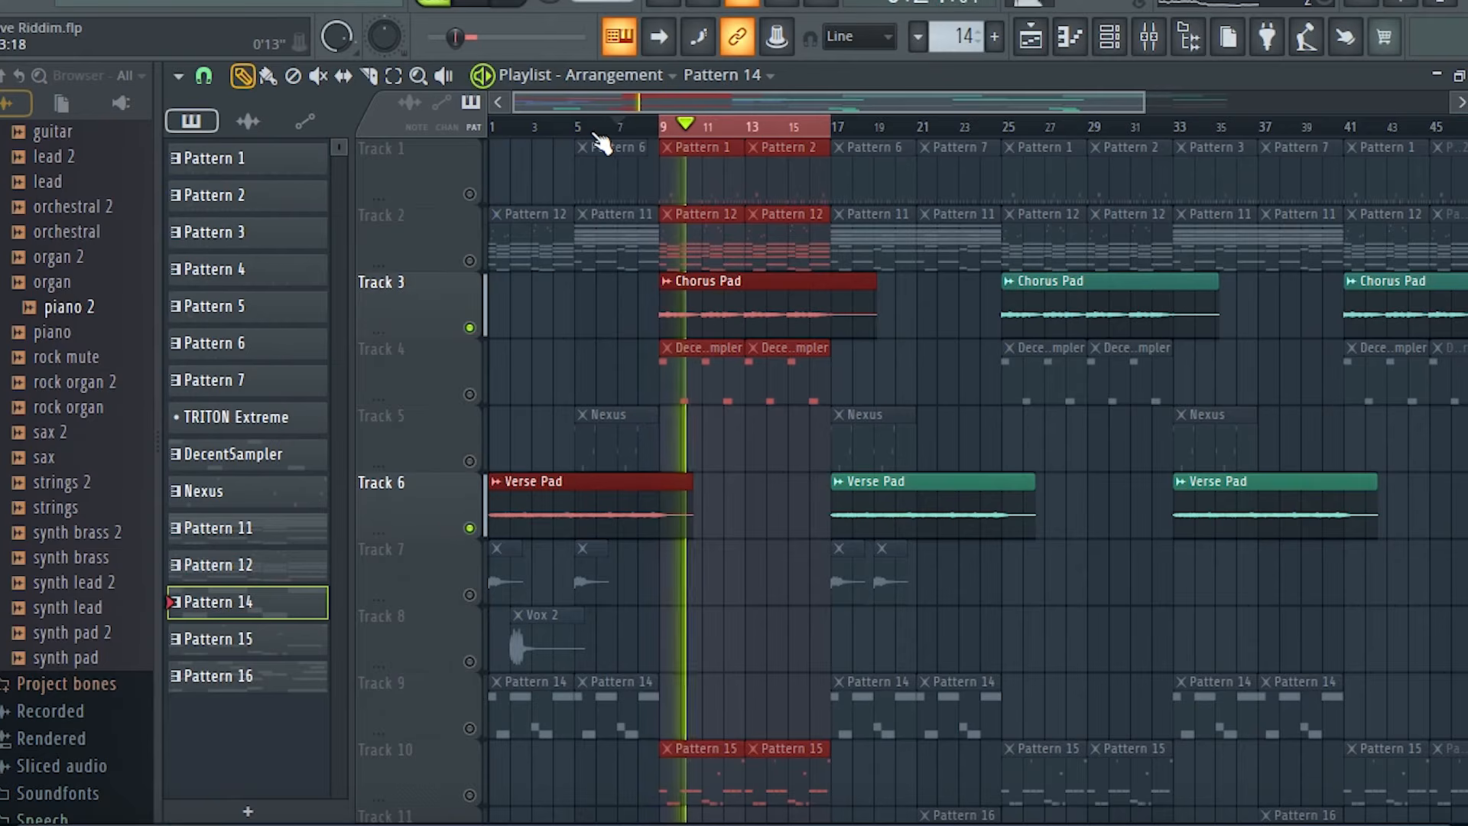
key(space)
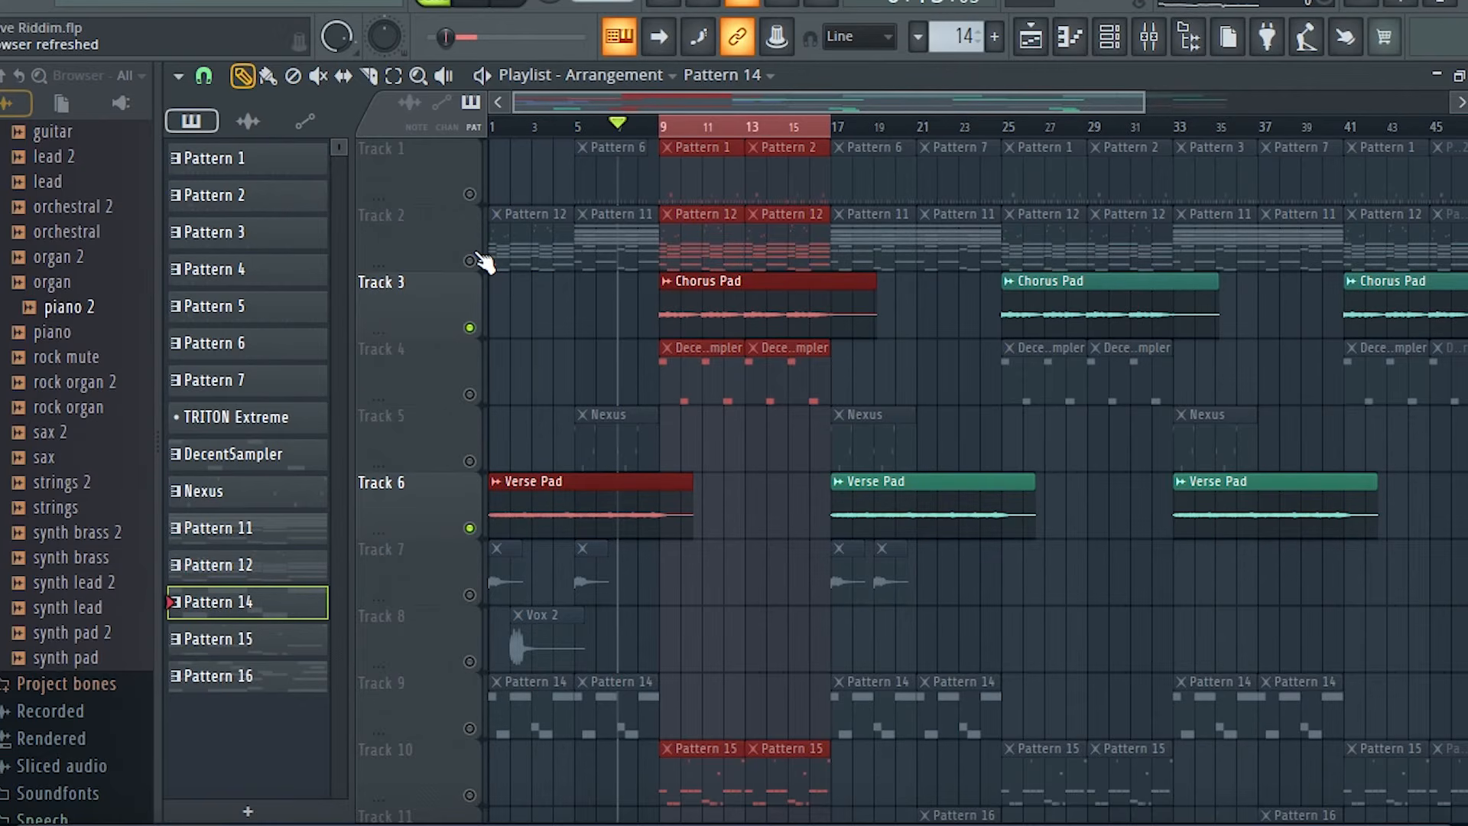
Unmute Track 2 and play its Pattern 12 clips together with the pads from bar 9
click(662, 129)
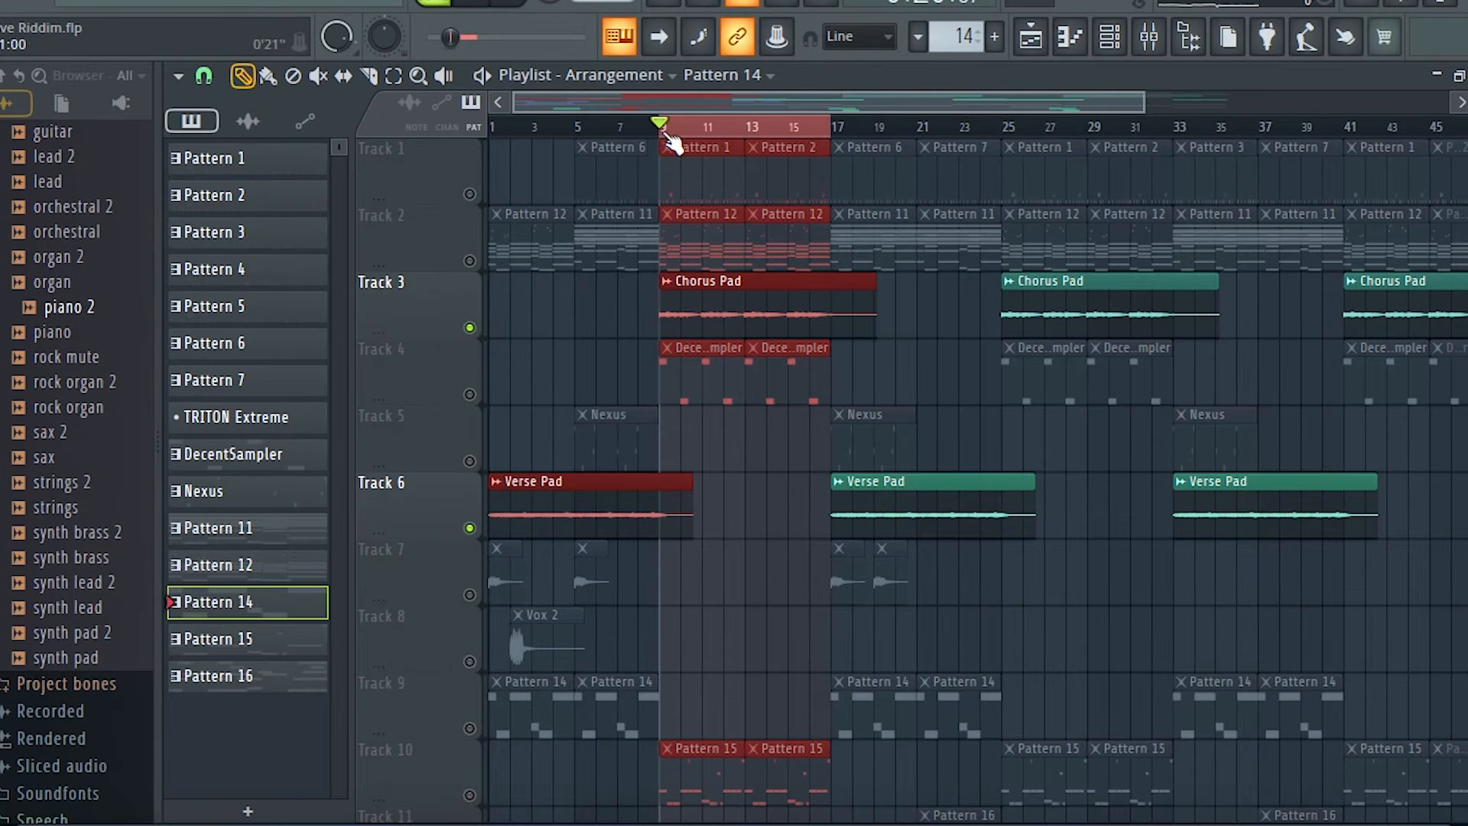
click(469, 261)
key(space)
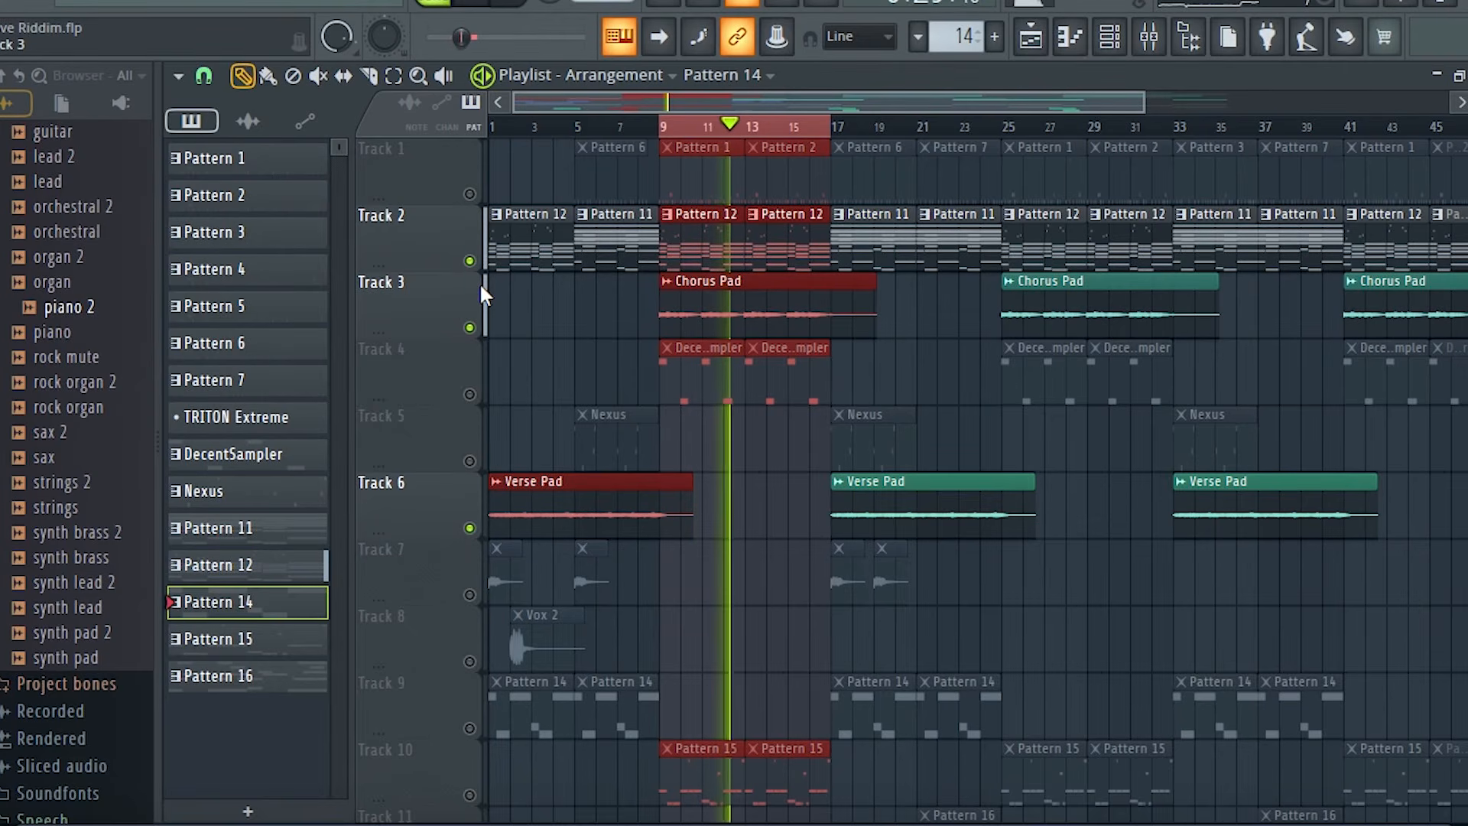
key(space)
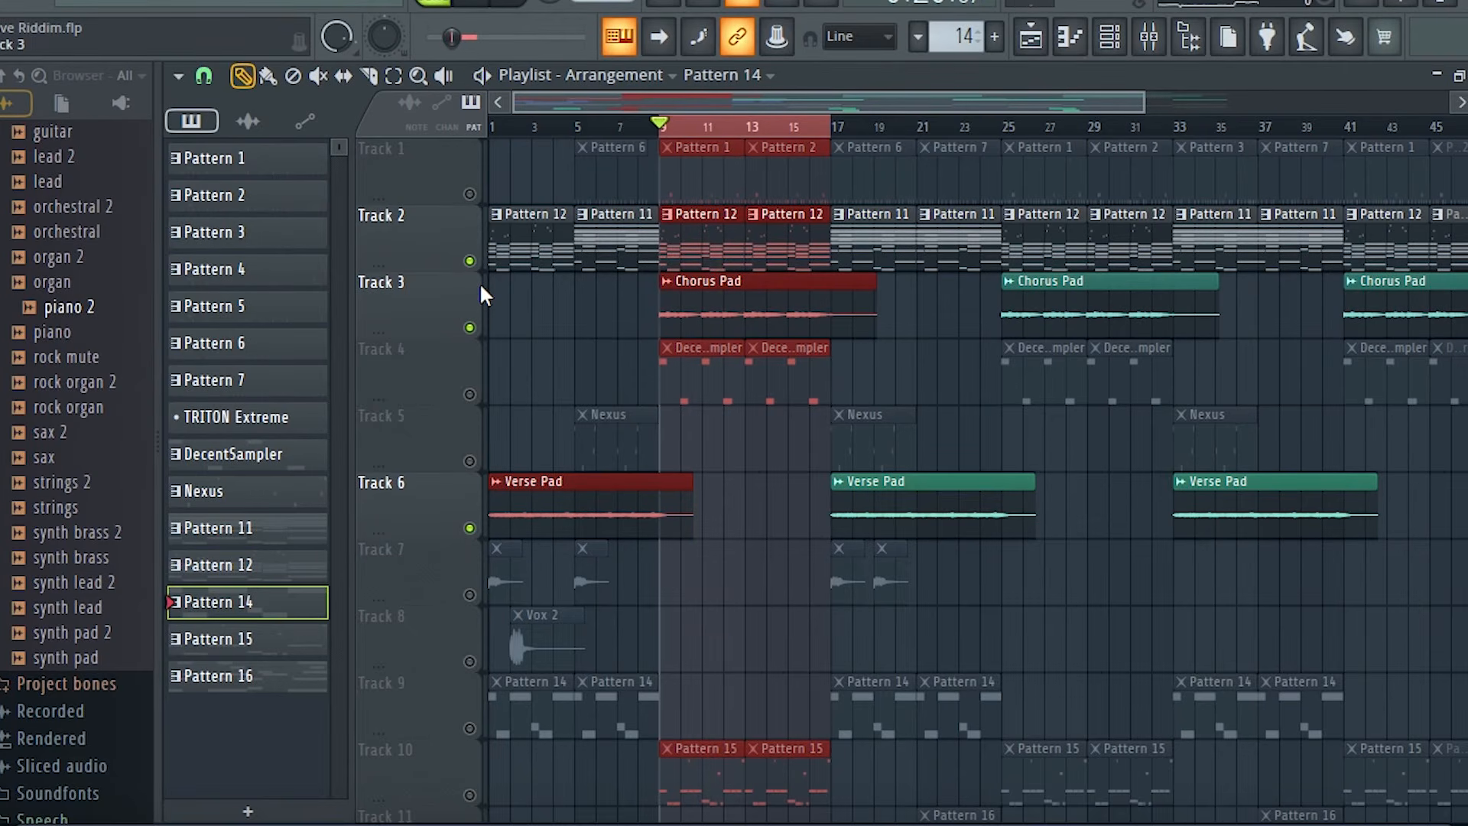
Solo Track 4 and show the channel rack, moved aside so that the DecentSampler clips are uncovered
click(470, 395)
ctrl+click(469, 395)
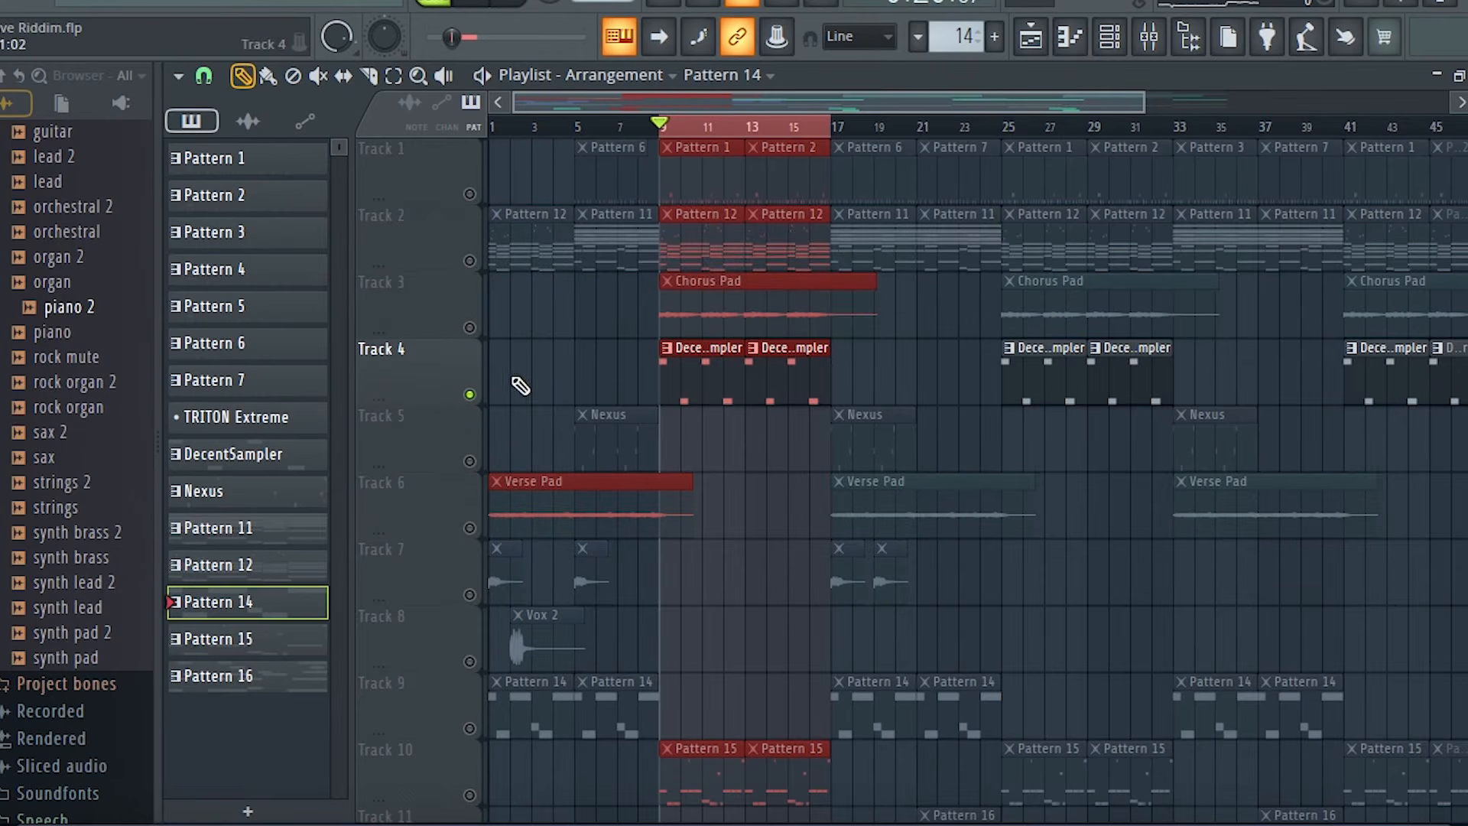
click(1110, 46)
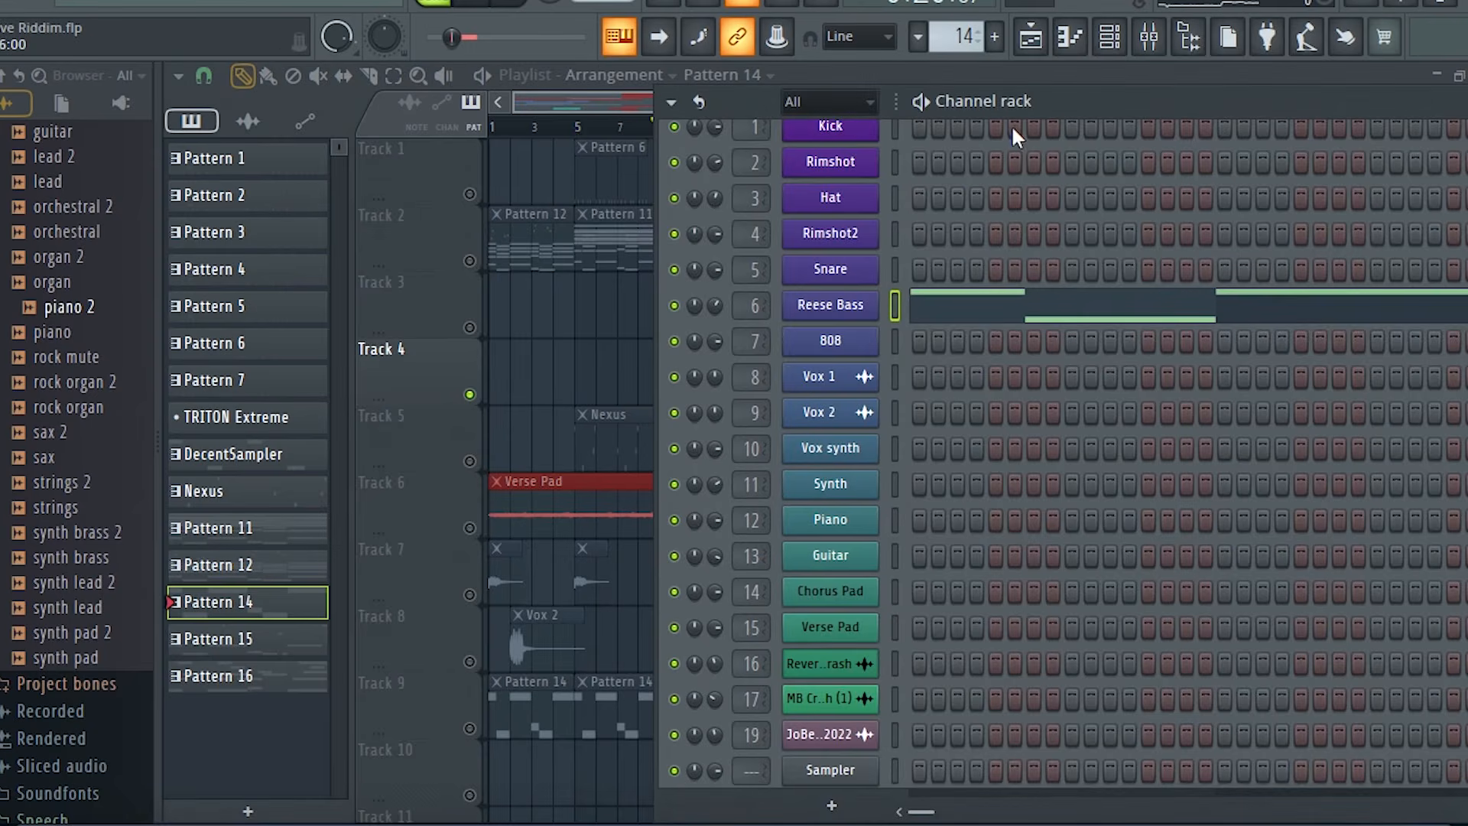
scroll(957, 490, up, 1)
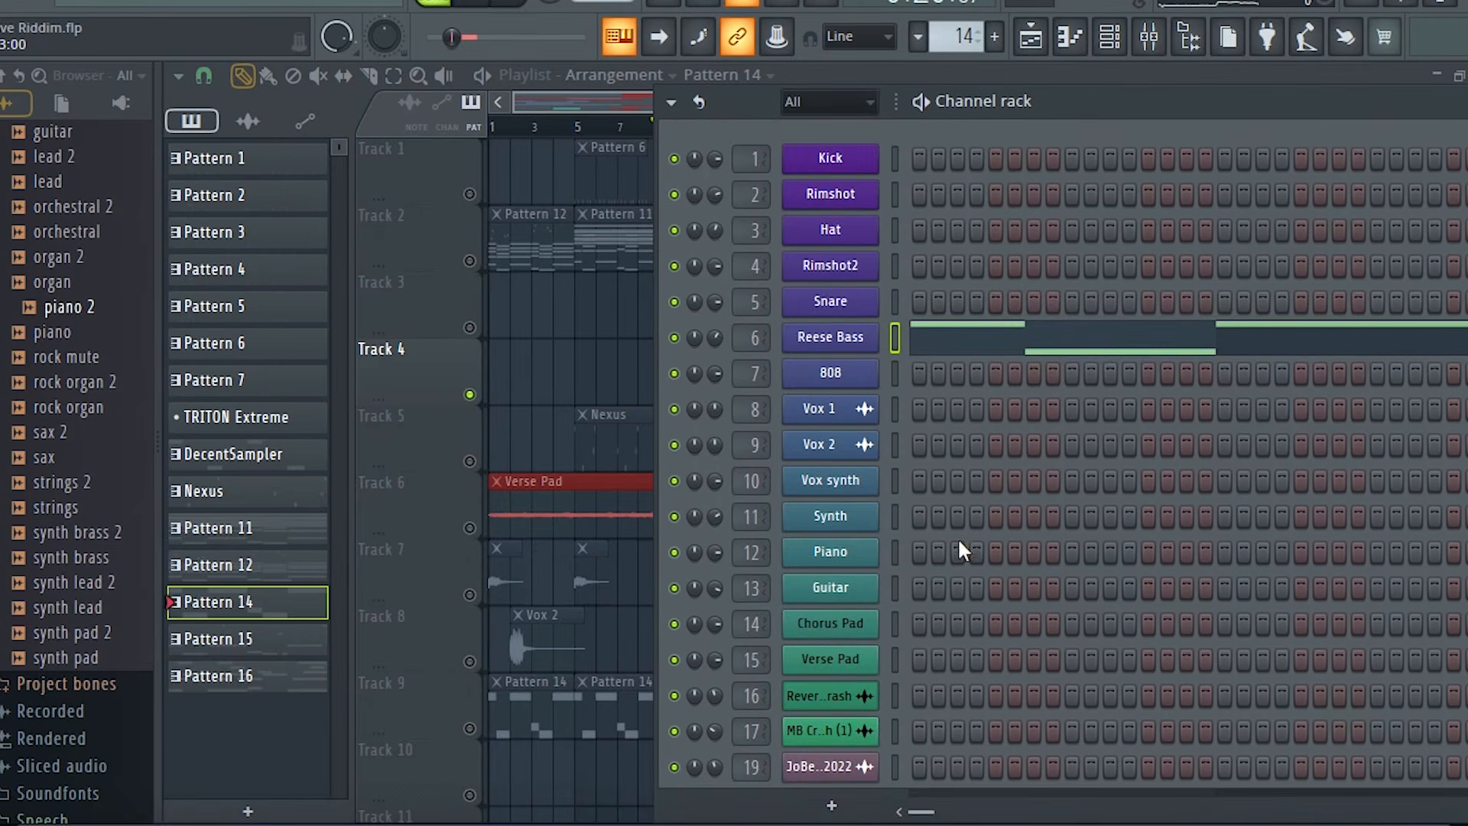
scroll(962, 549, down, 1)
scroll(957, 557, down, 1)
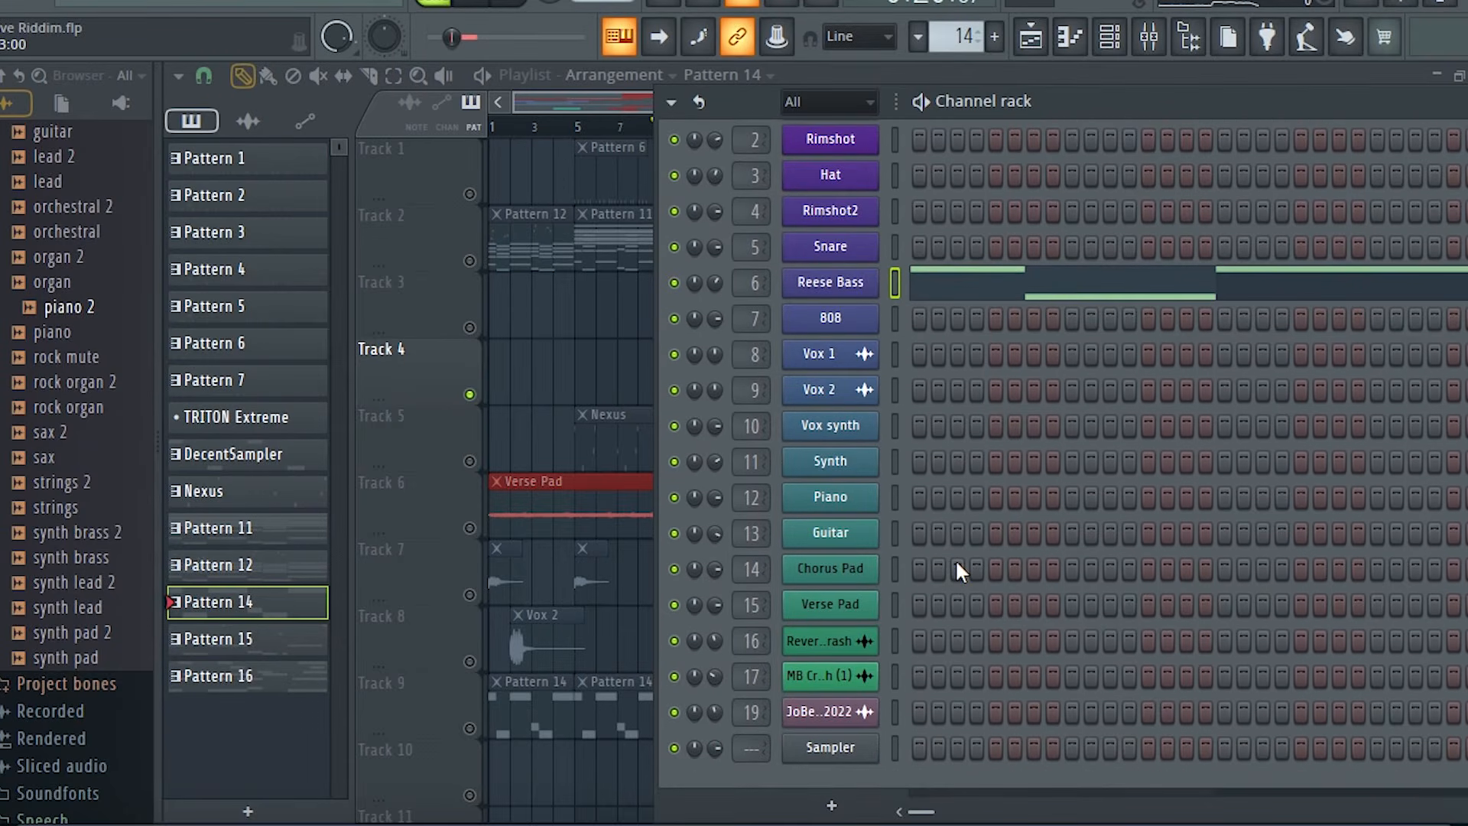
scroll(951, 558, up, 2)
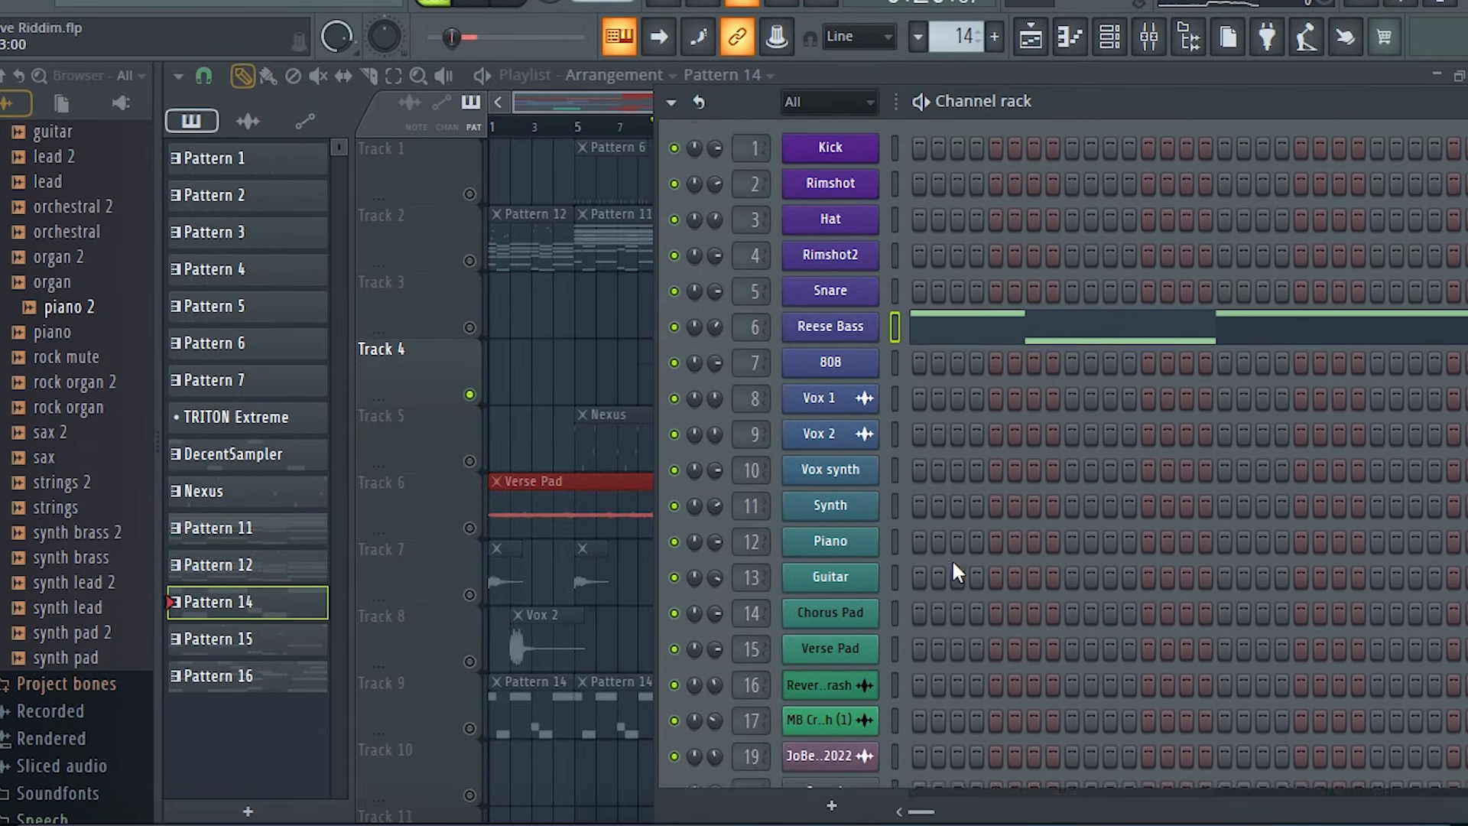
drag(1068, 111, 1291, 137)
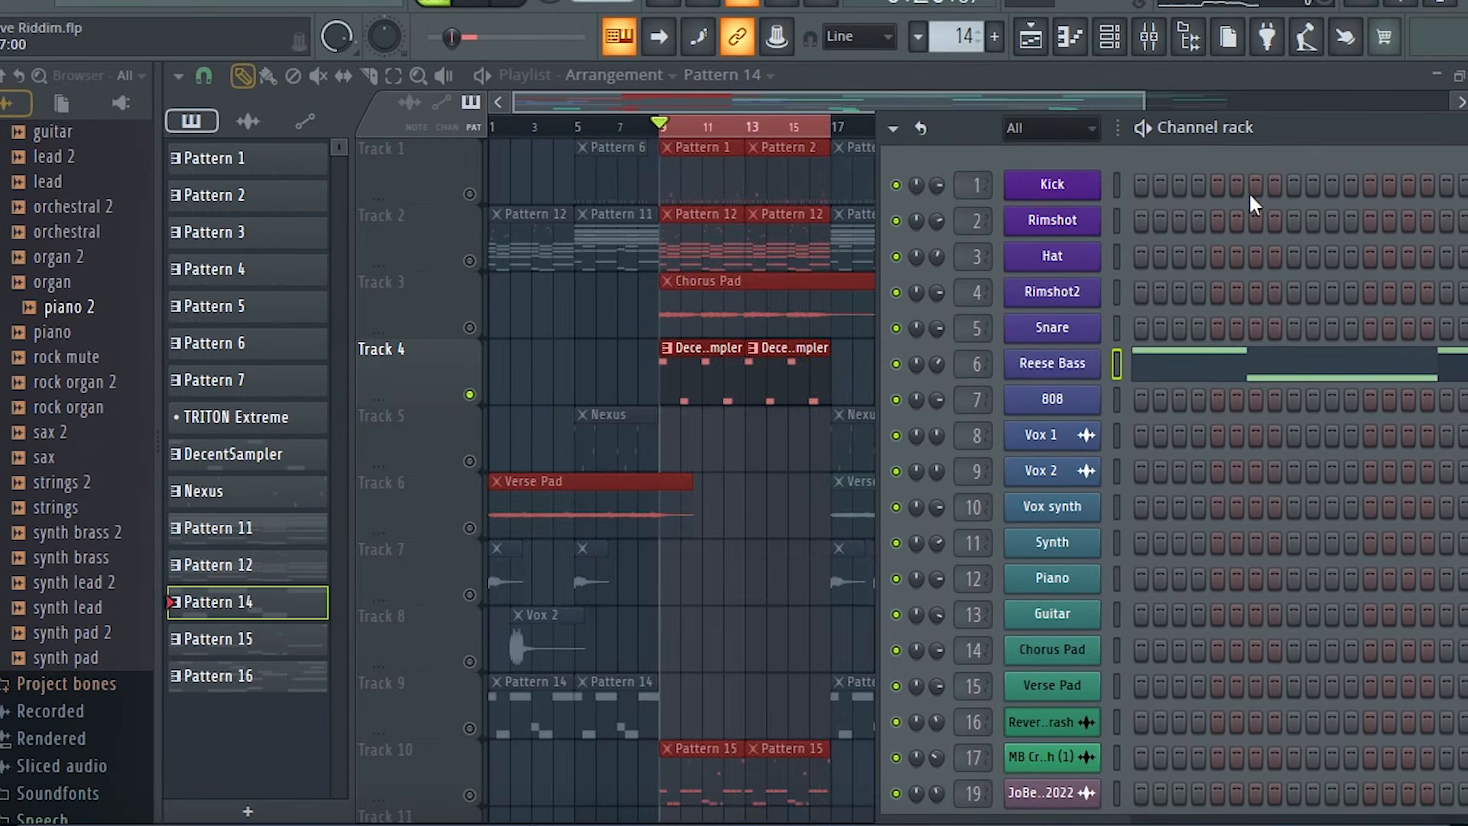
Play Track 4 from bar 9, examine the Vox synth plugin with its Cloudbreaker preset and close the plugin
key(space)
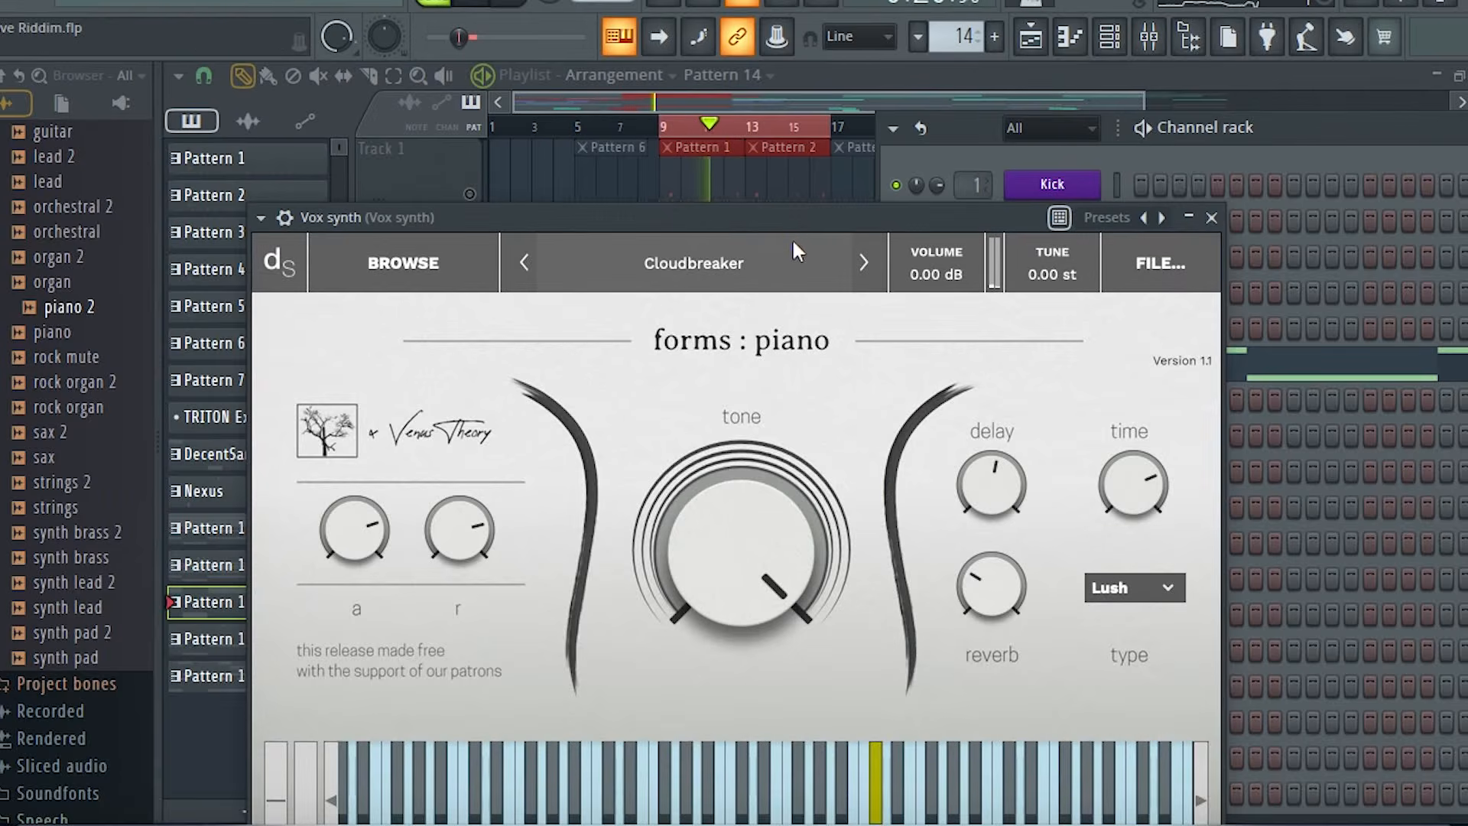
drag(800, 221, 764, 105)
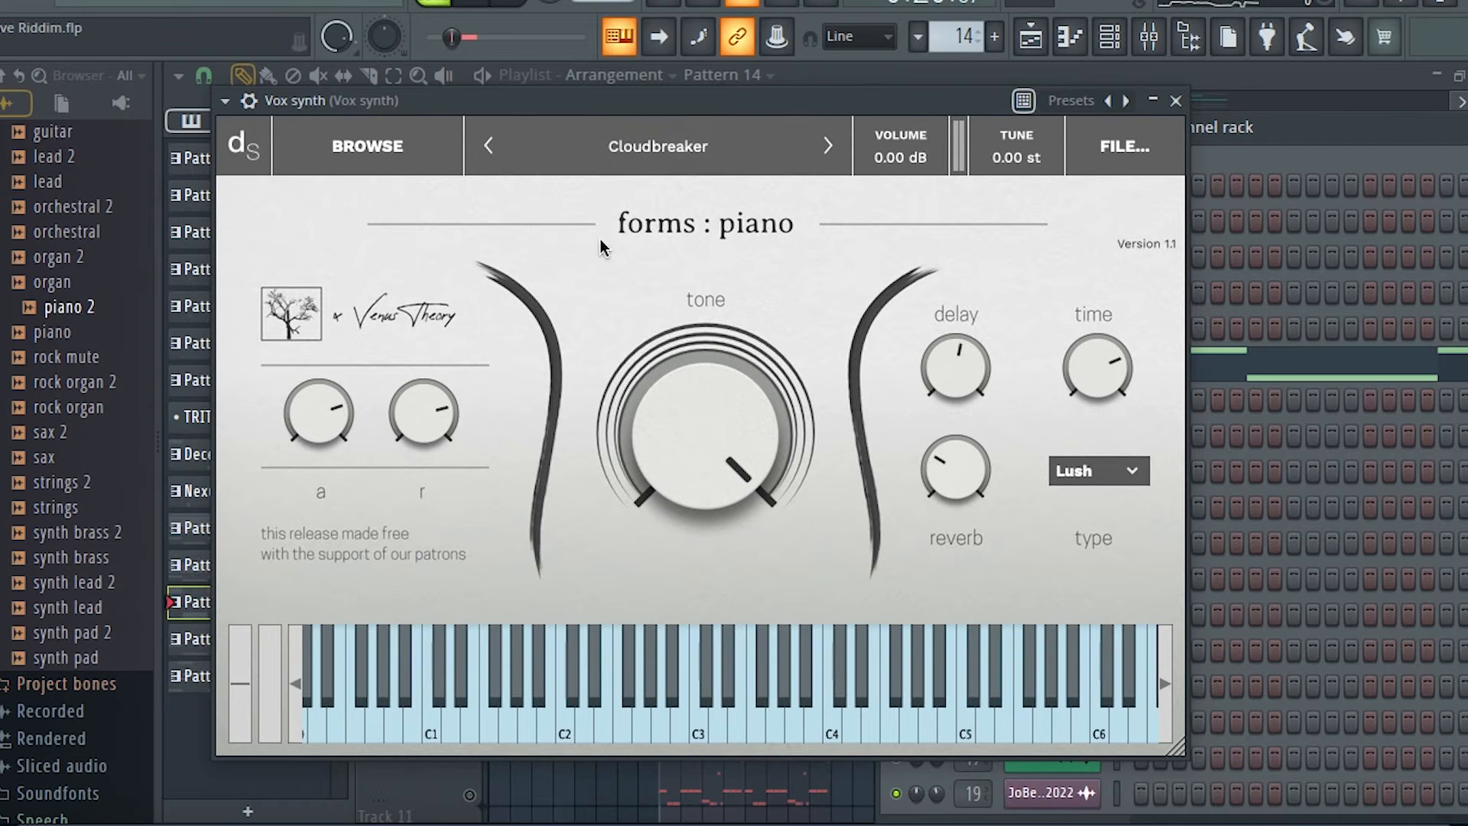
click(1176, 101)
Browse the patterns with the channel rack, select the DecentSampler pattern and open its Vox synth notes in the piano roll
drag(1257, 140, 1113, 117)
key(KP_Add)
key(KP_Add)
key(KP_Add)
key(KP_Add)
key(KP_Add)
key(KP_Add)
key(KP_Add)
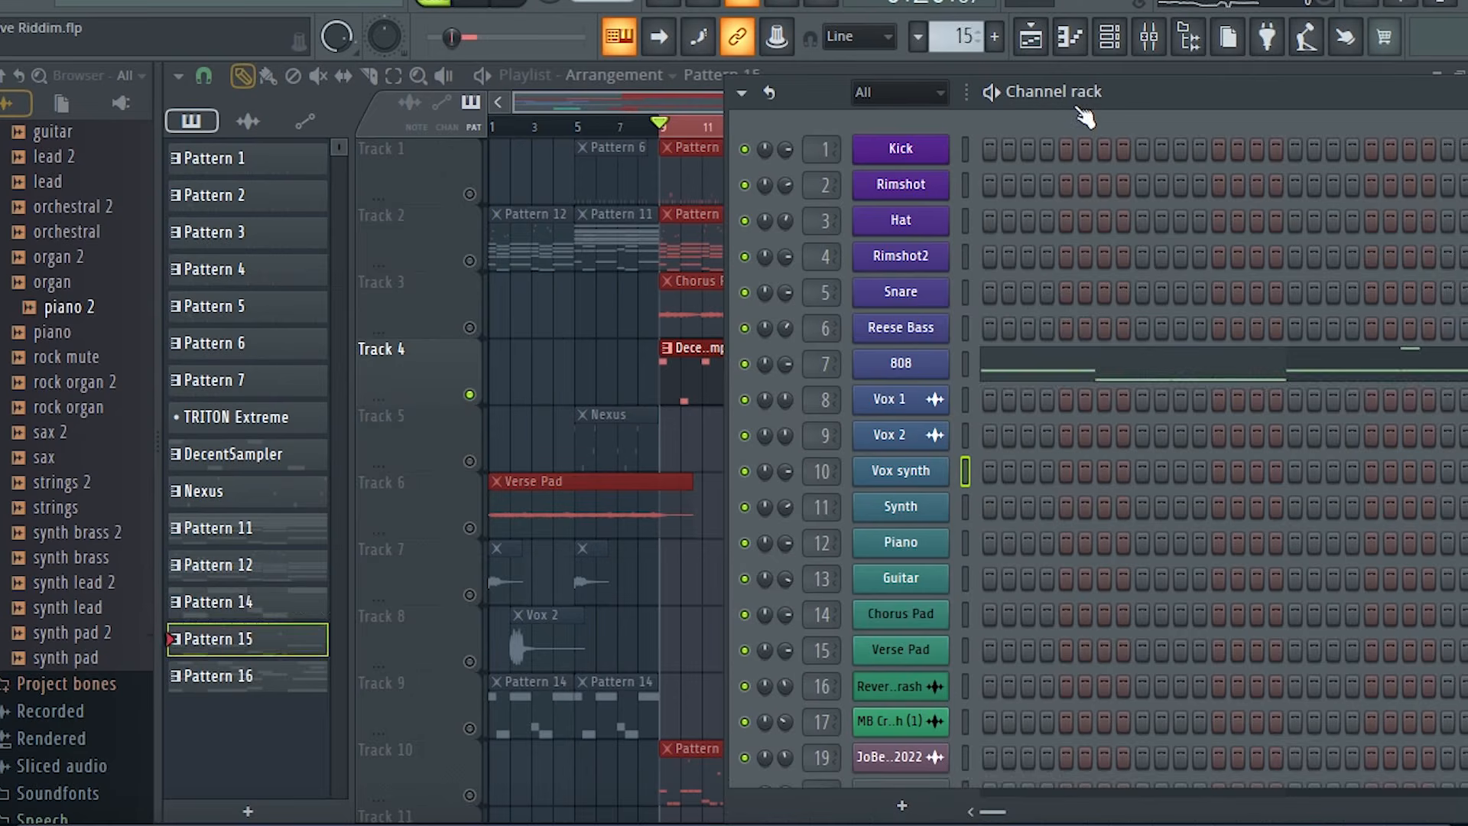
key(KP_Subtract)
key(KP_Subtract)
key(KP_Subtract)
key(KP_Subtract)
key(KP_Subtract)
key(KP_Subtract)
key(KP_Subtract)
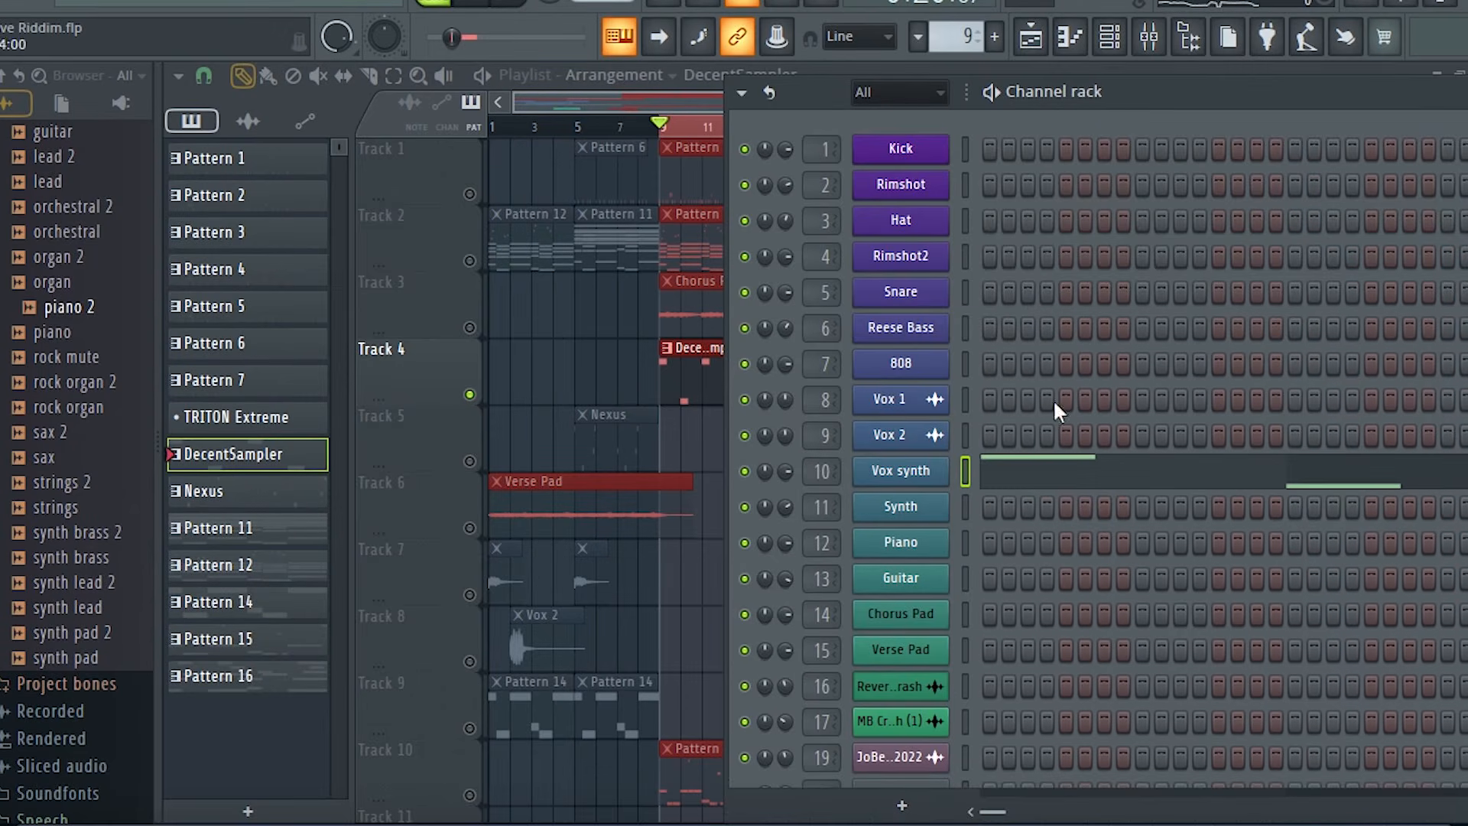
click(1054, 469)
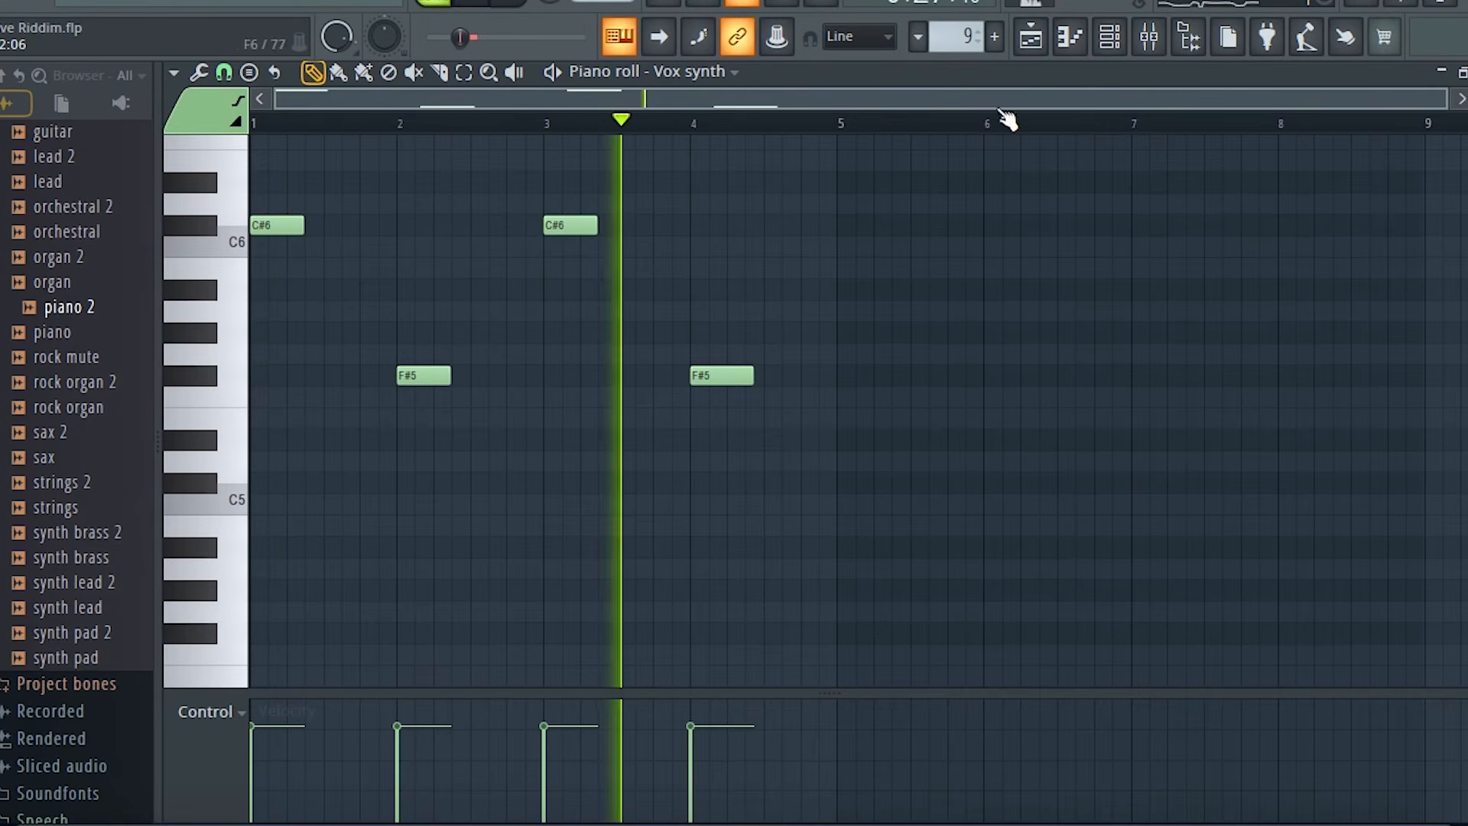
Return to the playlist, unmute Tracks 2 and 3, and play them together with Track 4 from bar 9
click(1031, 35)
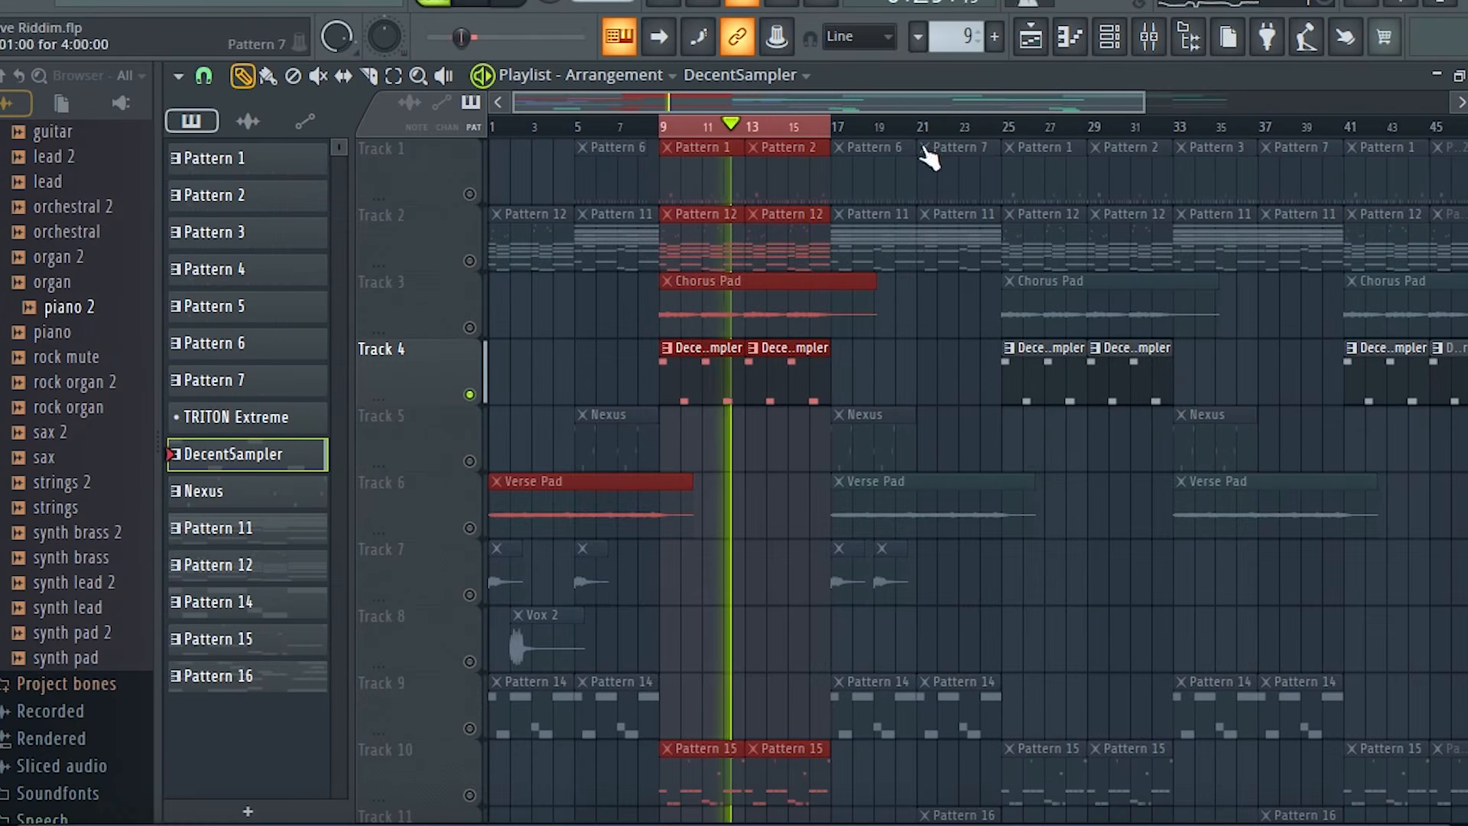
key(space)
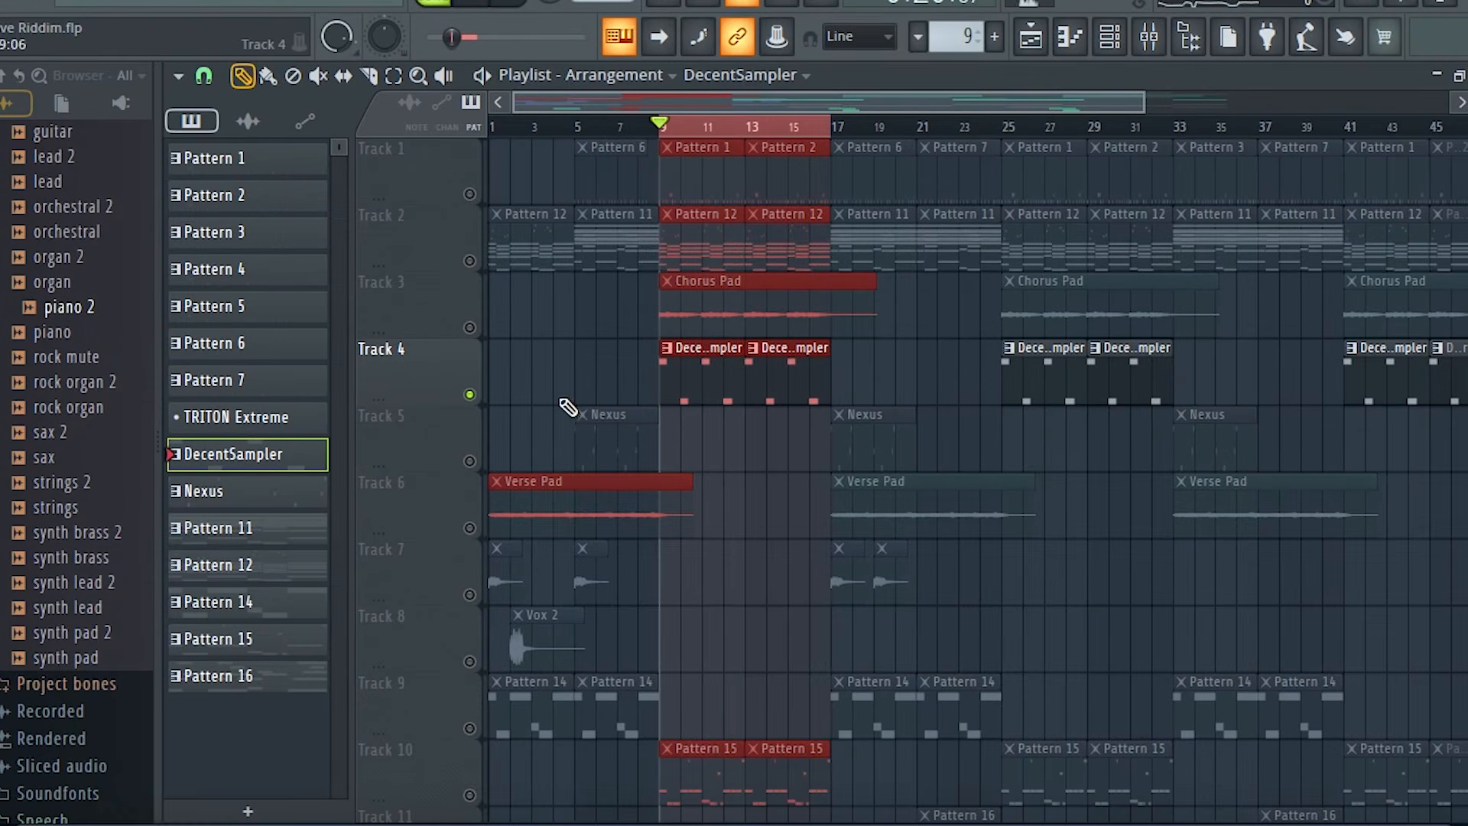
click(471, 329)
click(470, 261)
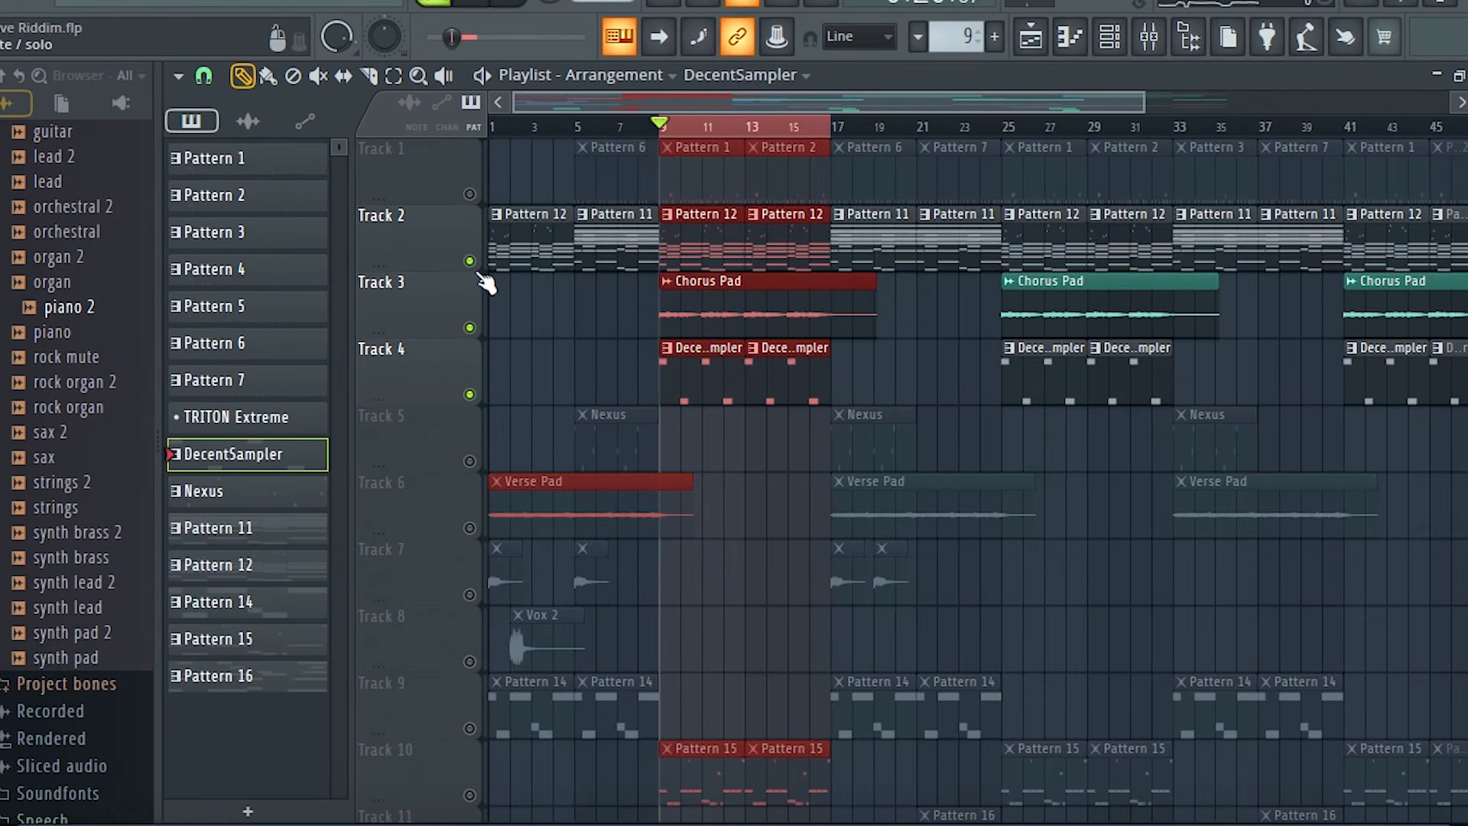
key(space)
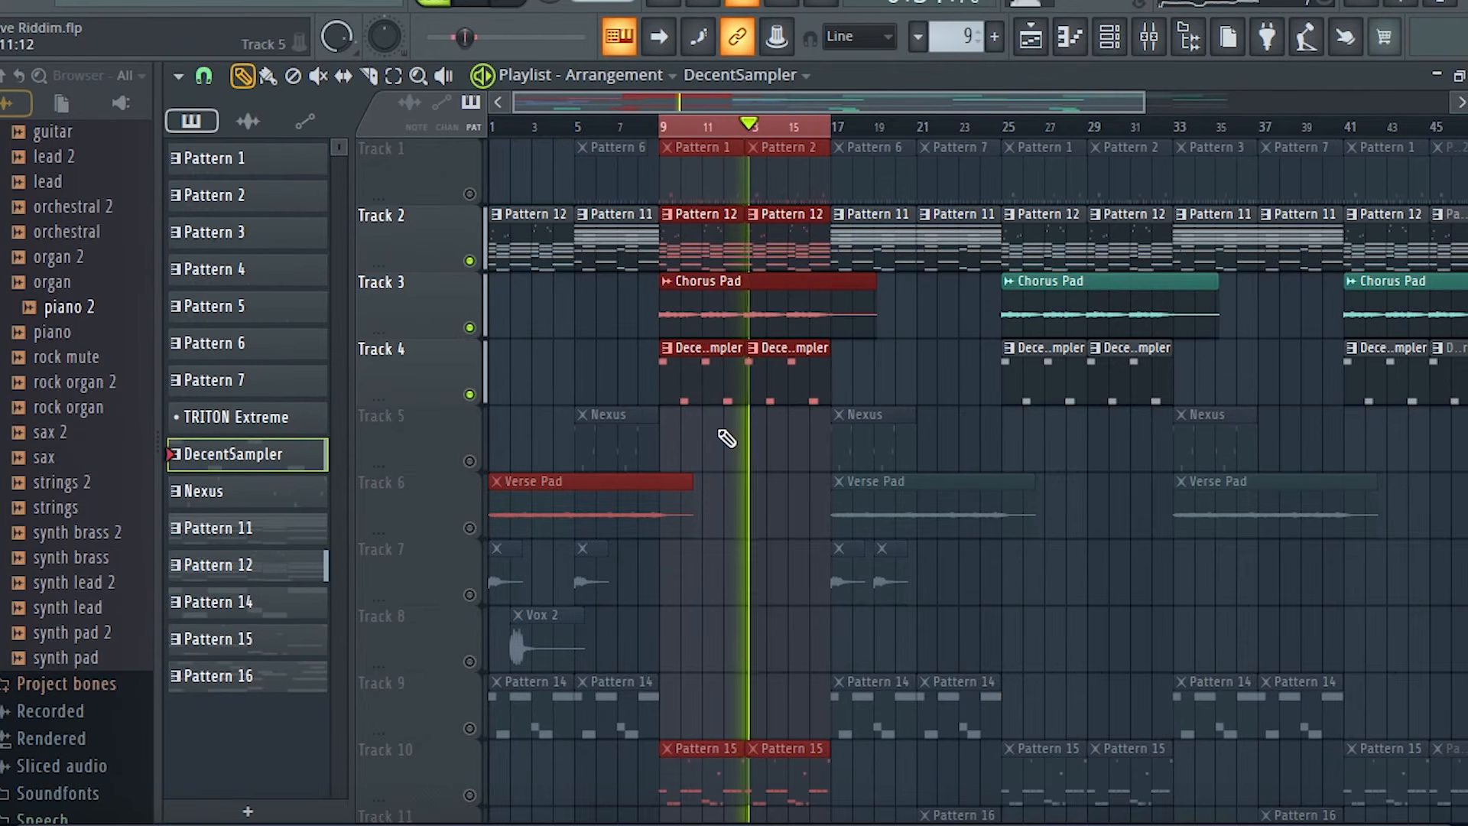
key(space)
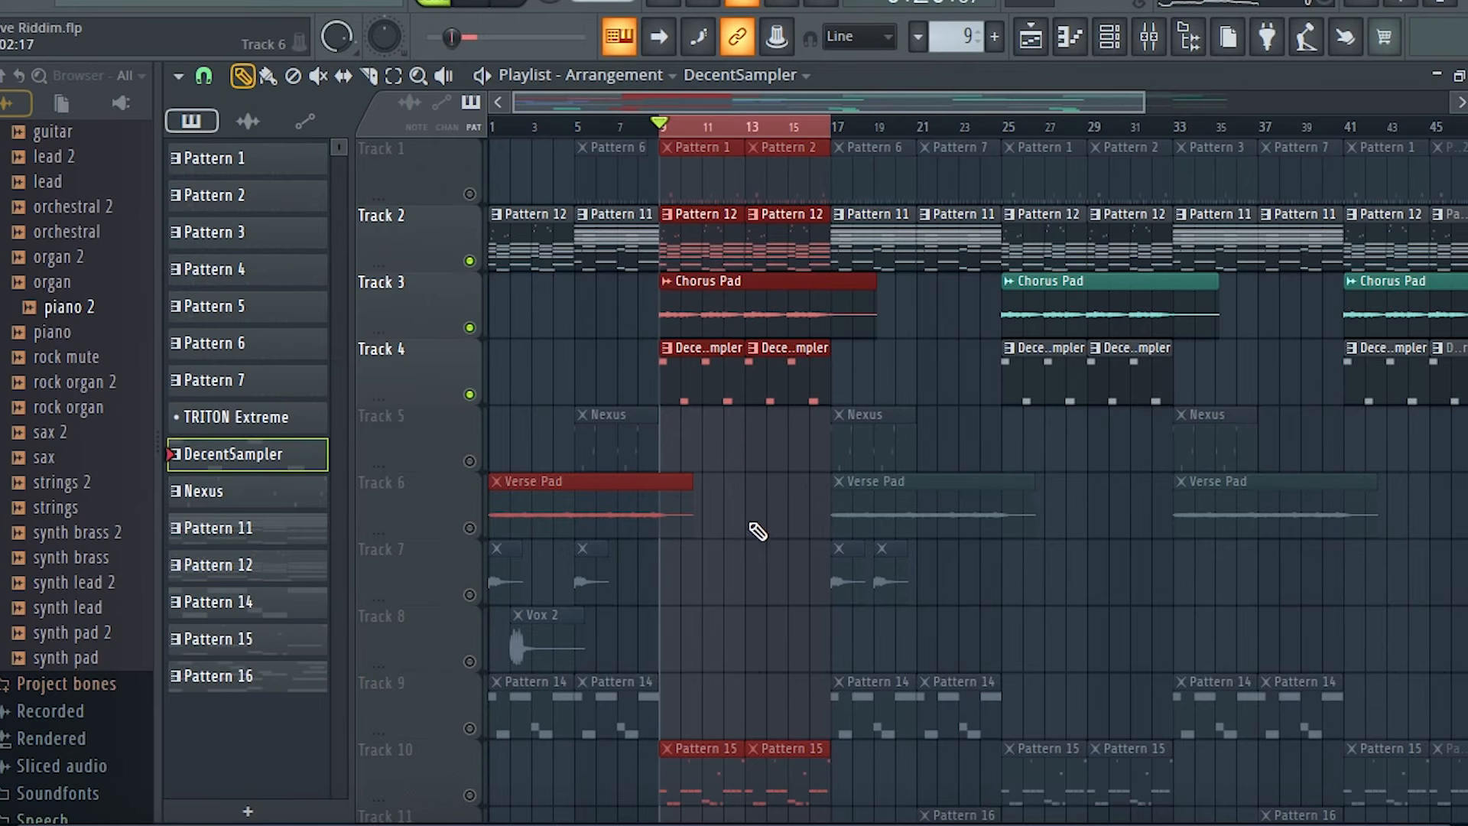
Solo Track 10 with its Pattern 15 clips and bring up the channel rack
scroll(757, 531, down, 5)
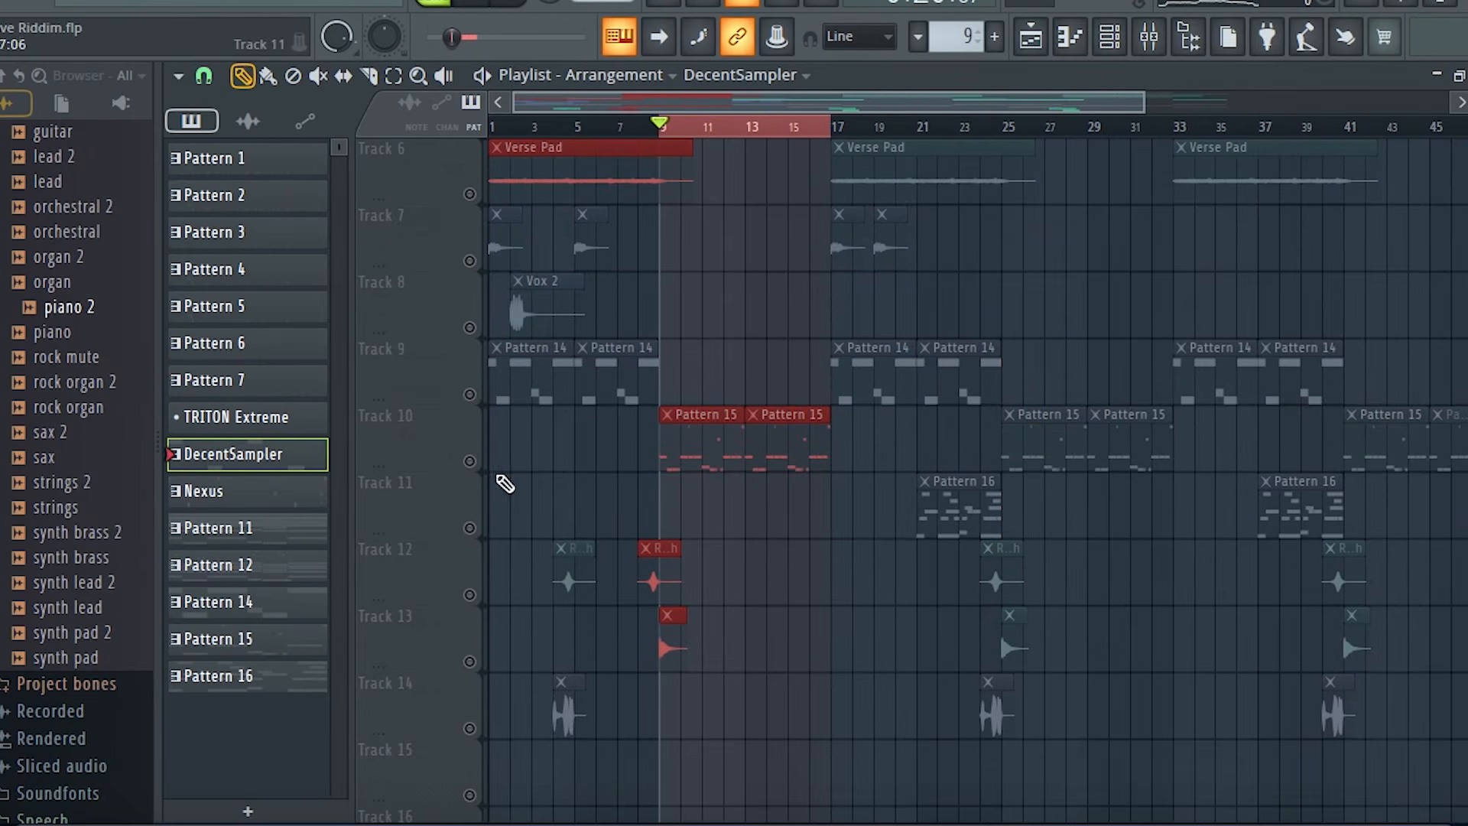
click(470, 461)
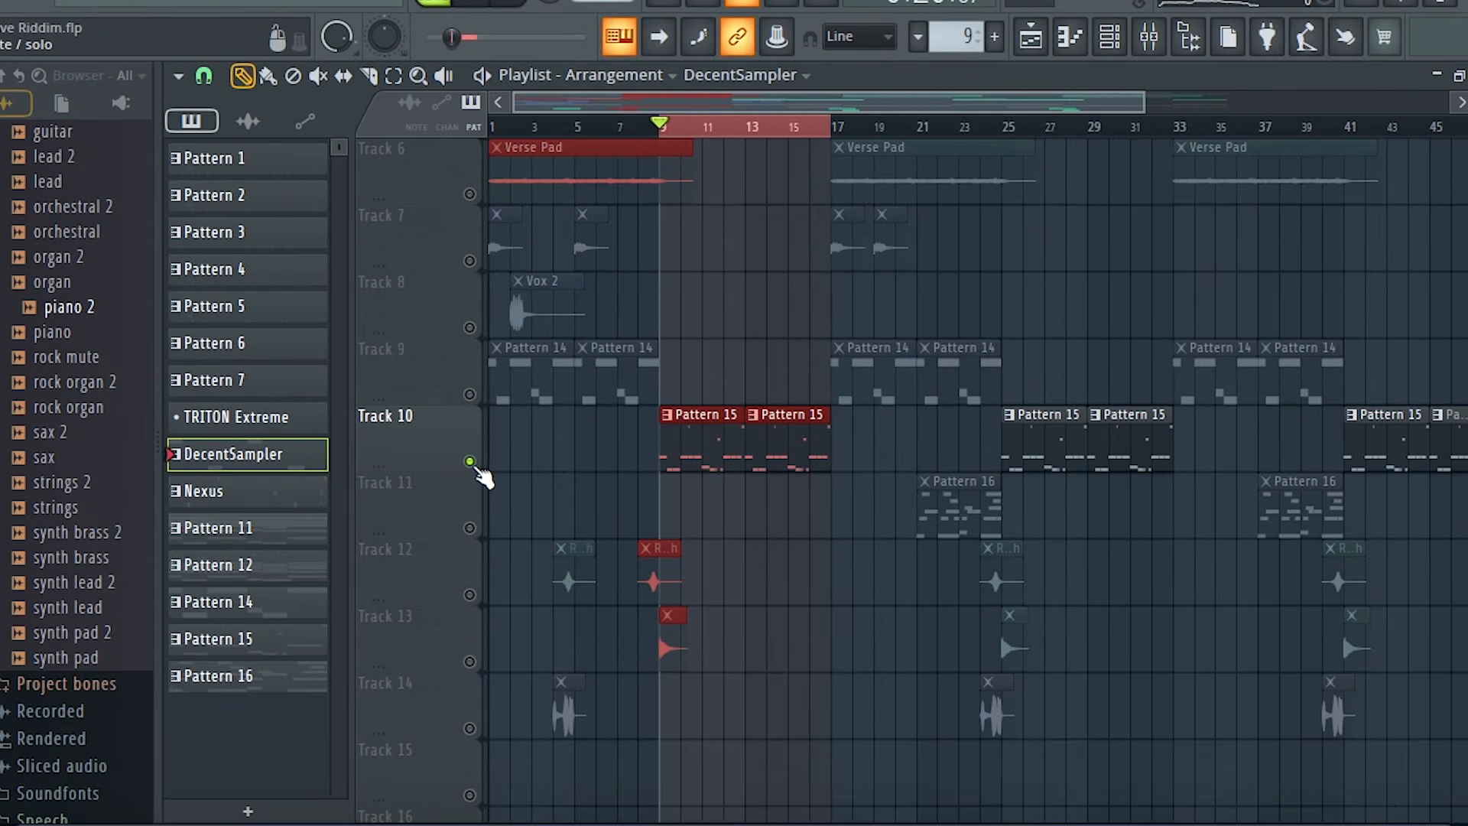
scroll(792, 484, up, 4)
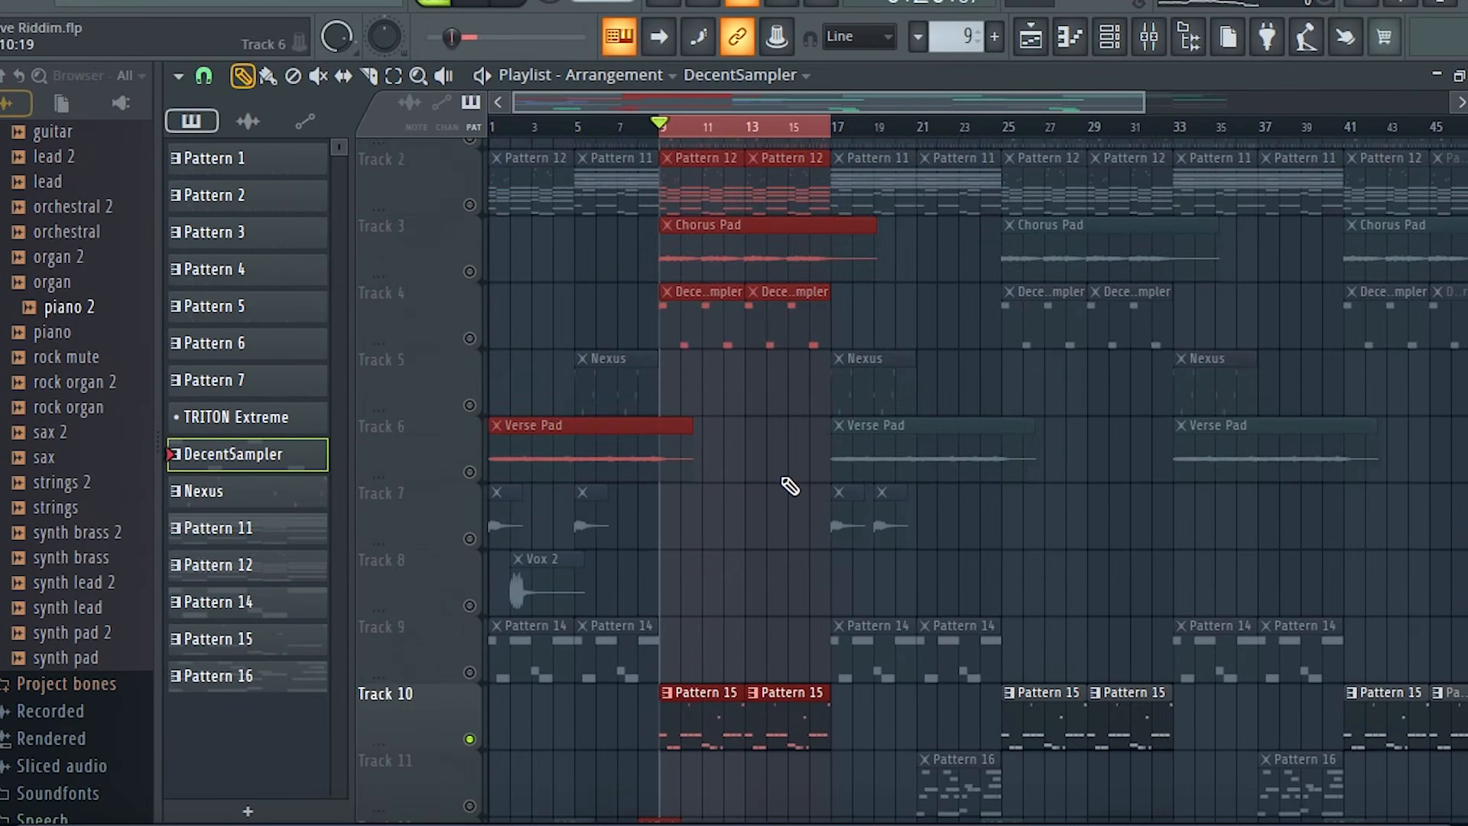
click(1110, 37)
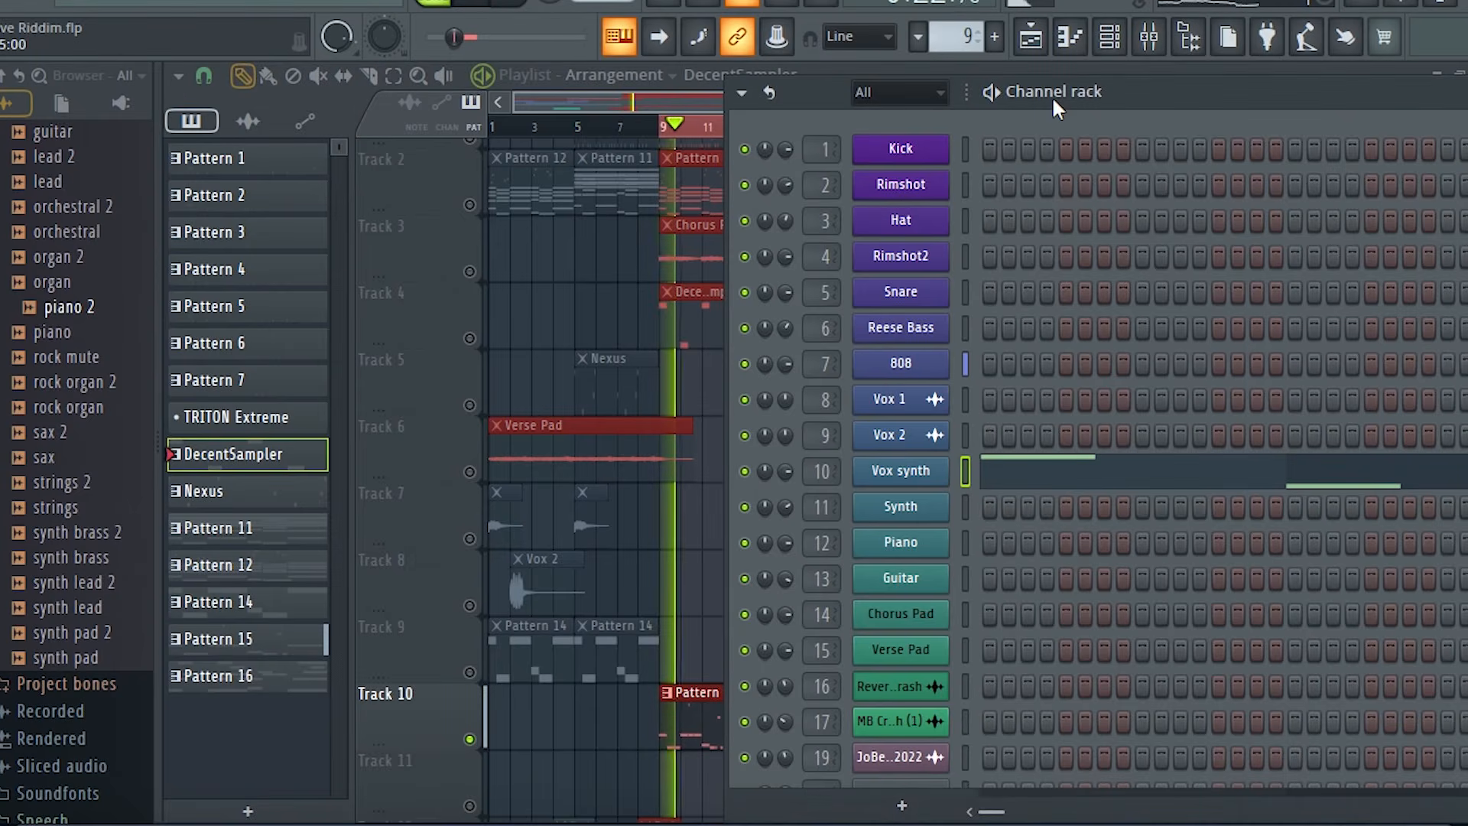
Browse the patterns to Pattern 15 and open its 808 notes in the piano roll
key(KP_Subtract)
key(KP_Subtract)
key(KP_Add)
key(KP_Add)
key(KP_Add)
key(KP_Add)
key(KP_Add)
key(KP_Add)
key(KP_Add)
key(KP_Add)
key(KP_Subtract)
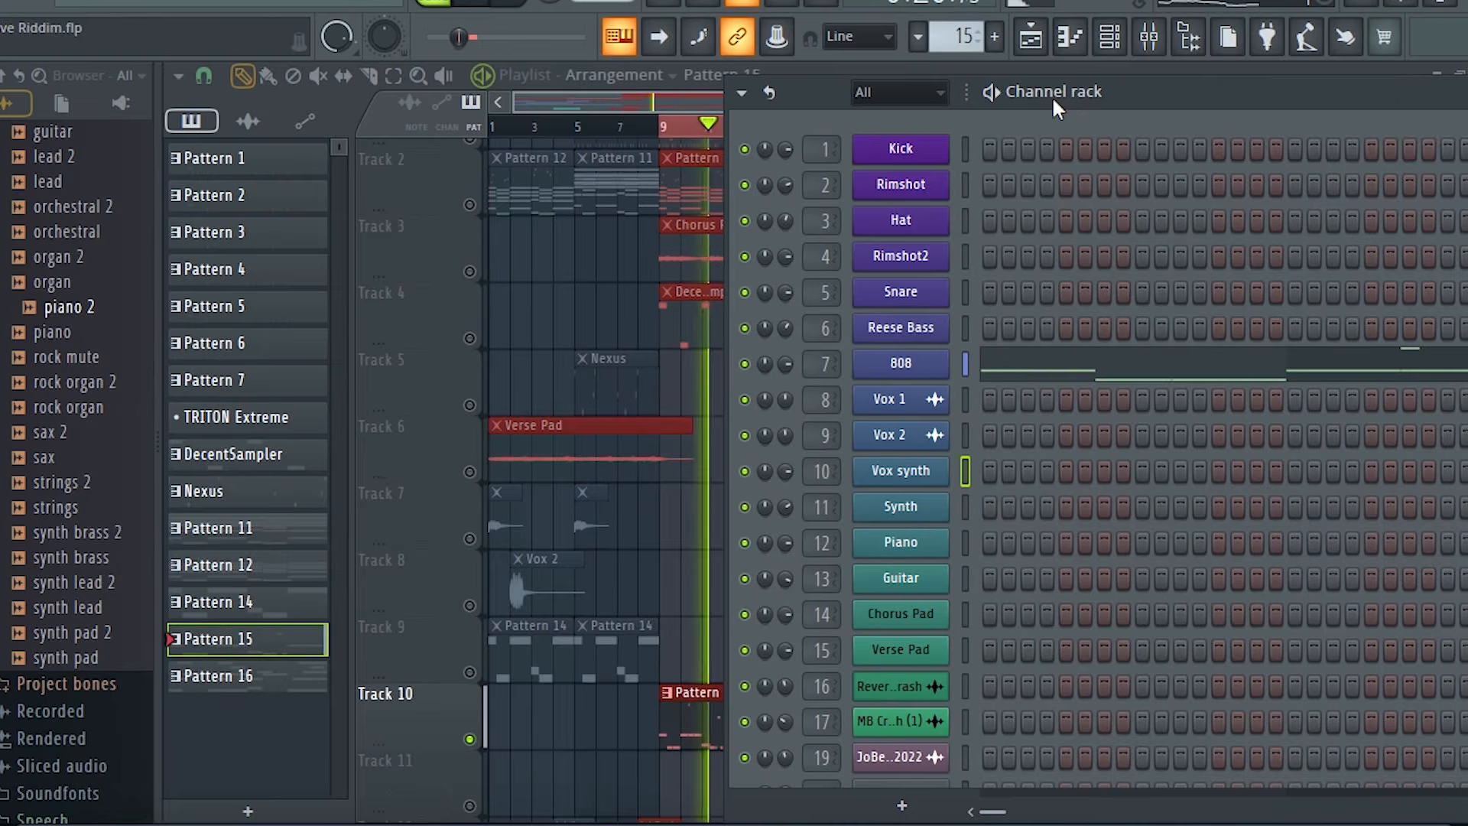
click(1030, 370)
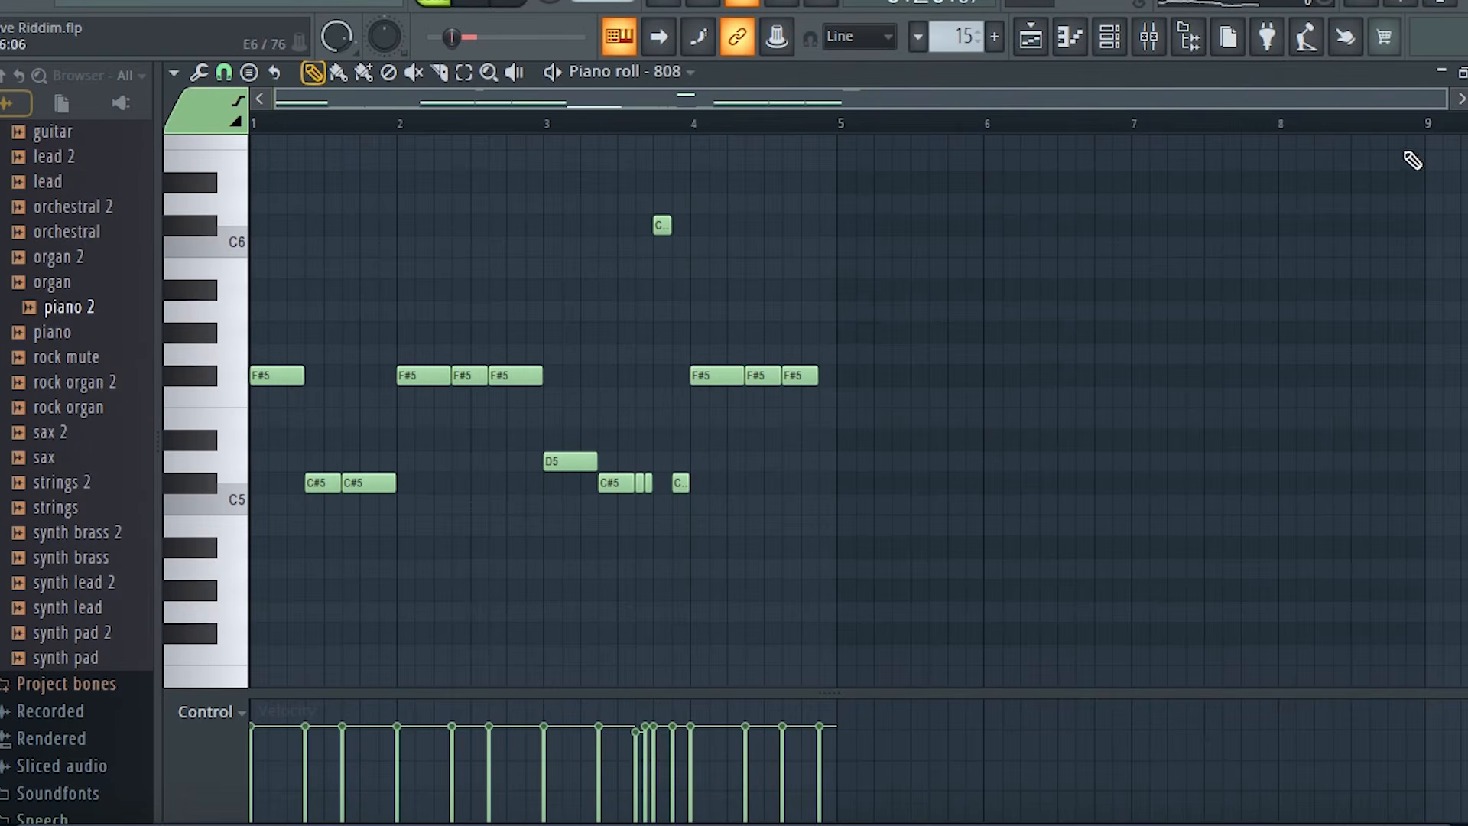
Play the 808 bass line and examine its notes across all four bars, including the high F#6 and C#6 notes
drag(1444, 105, 891, 127)
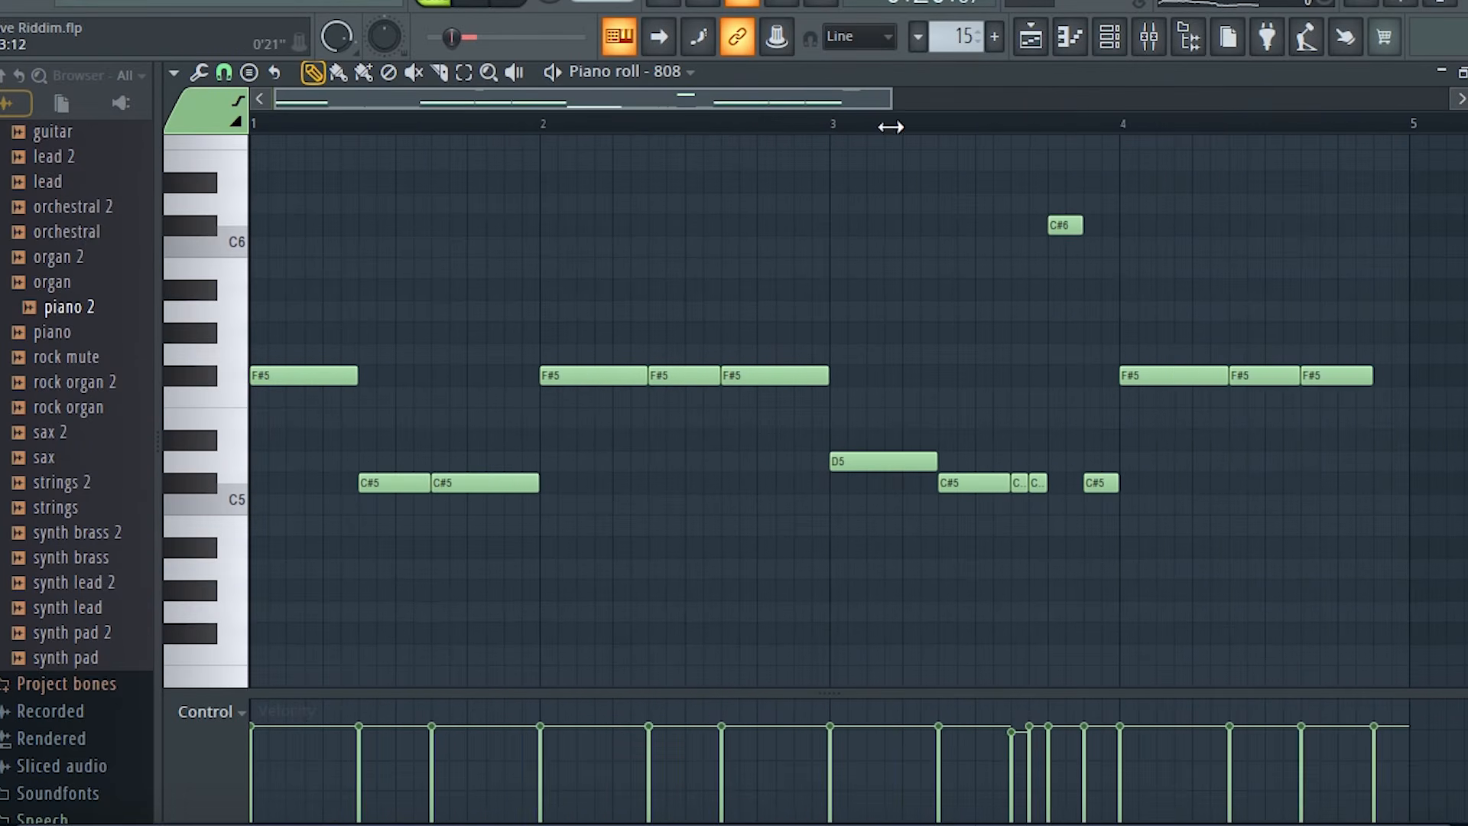
key(space)
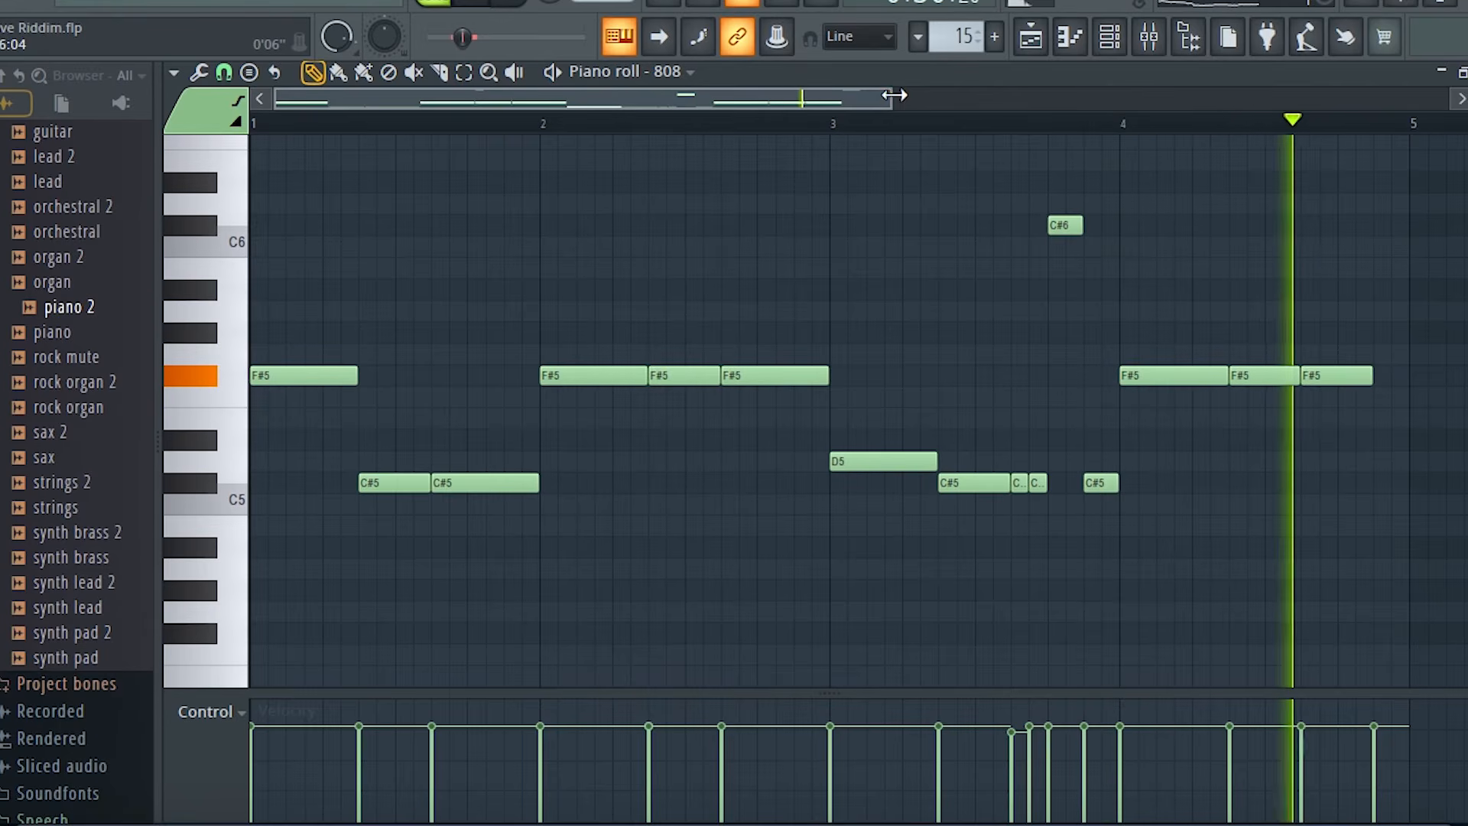
drag(891, 97, 1075, 101)
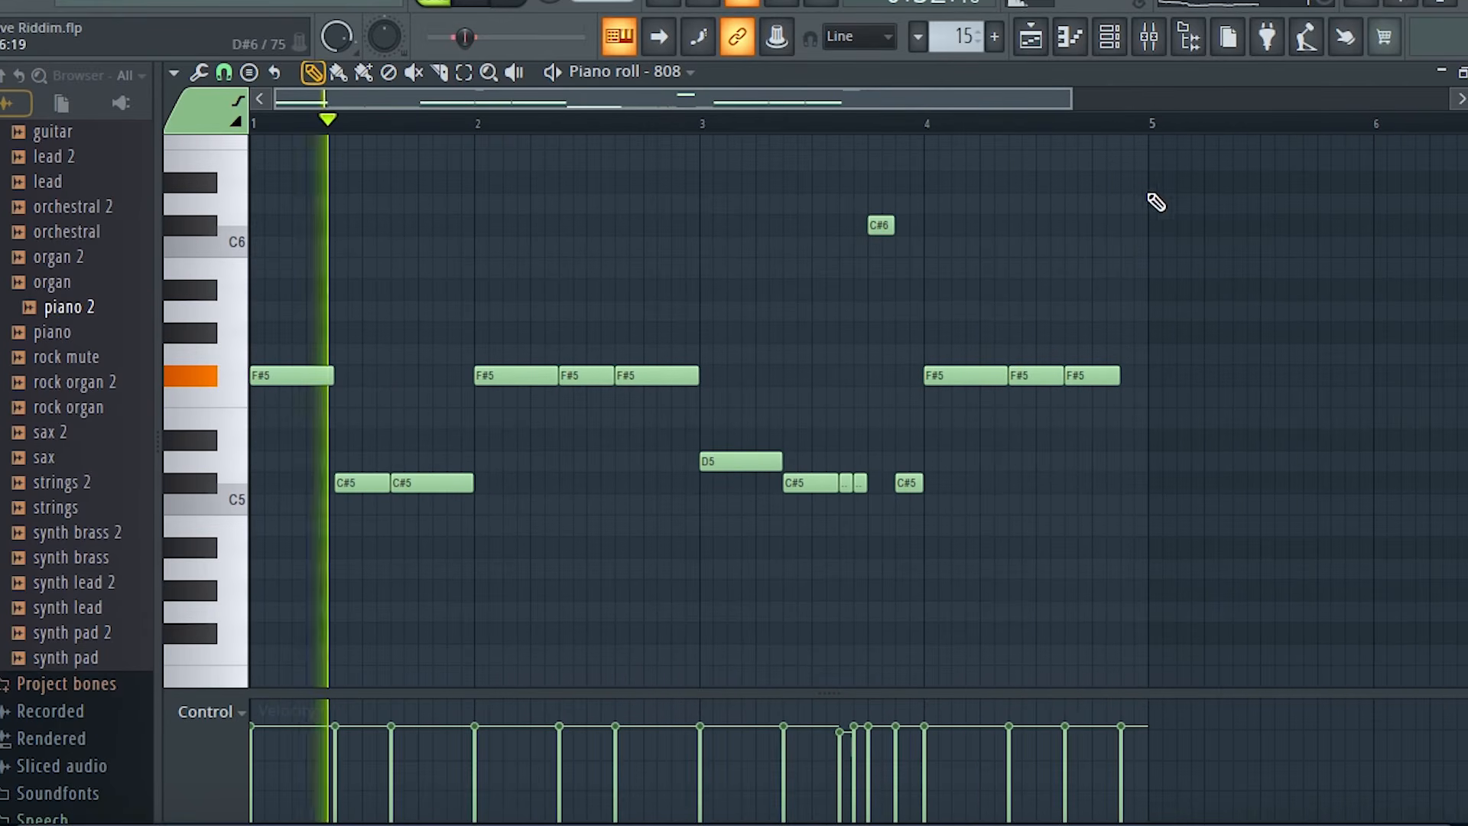
scroll(1187, 306, up, 3)
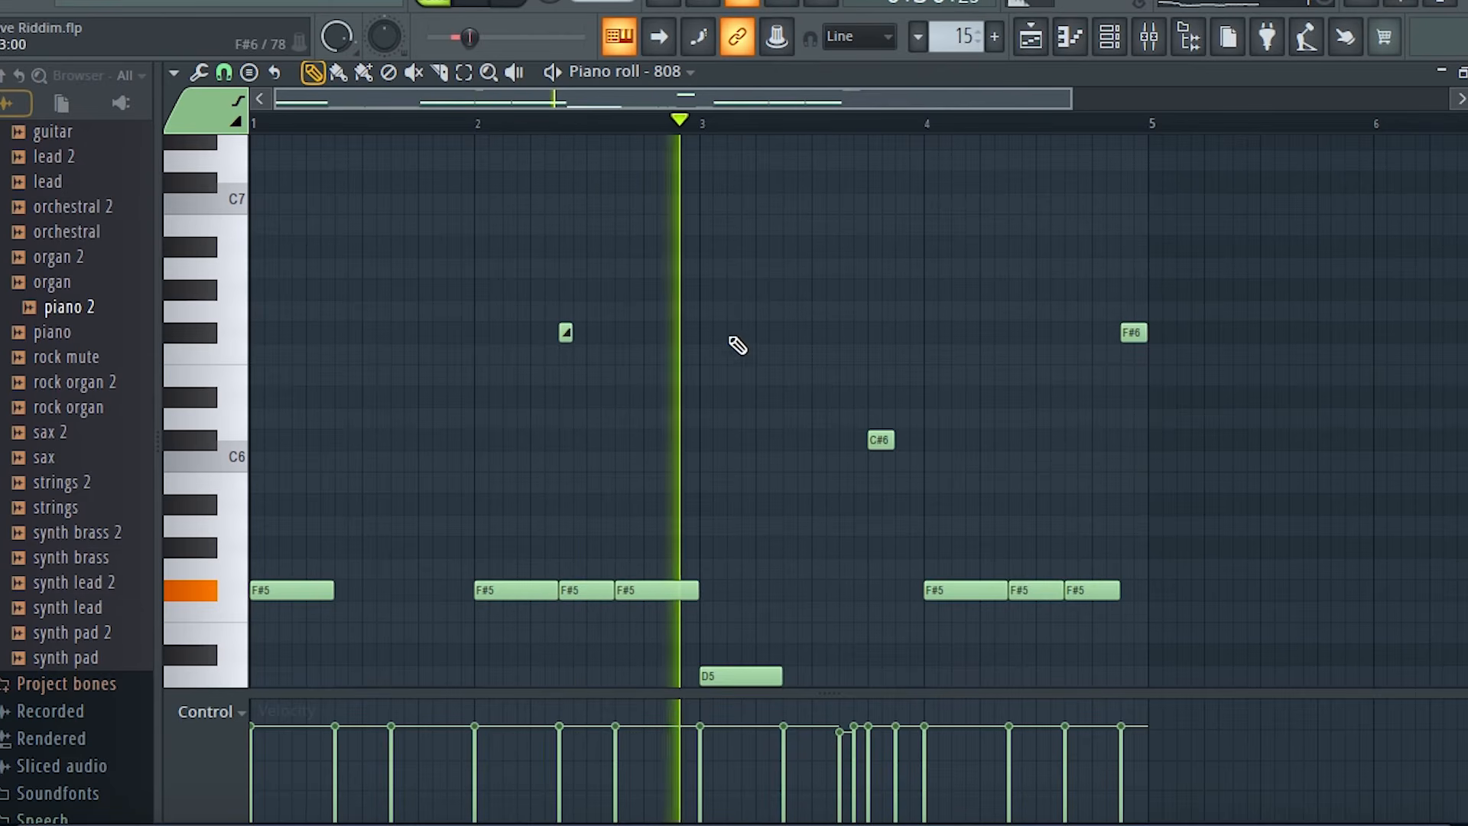
key(space)
drag(1063, 107, 799, 107)
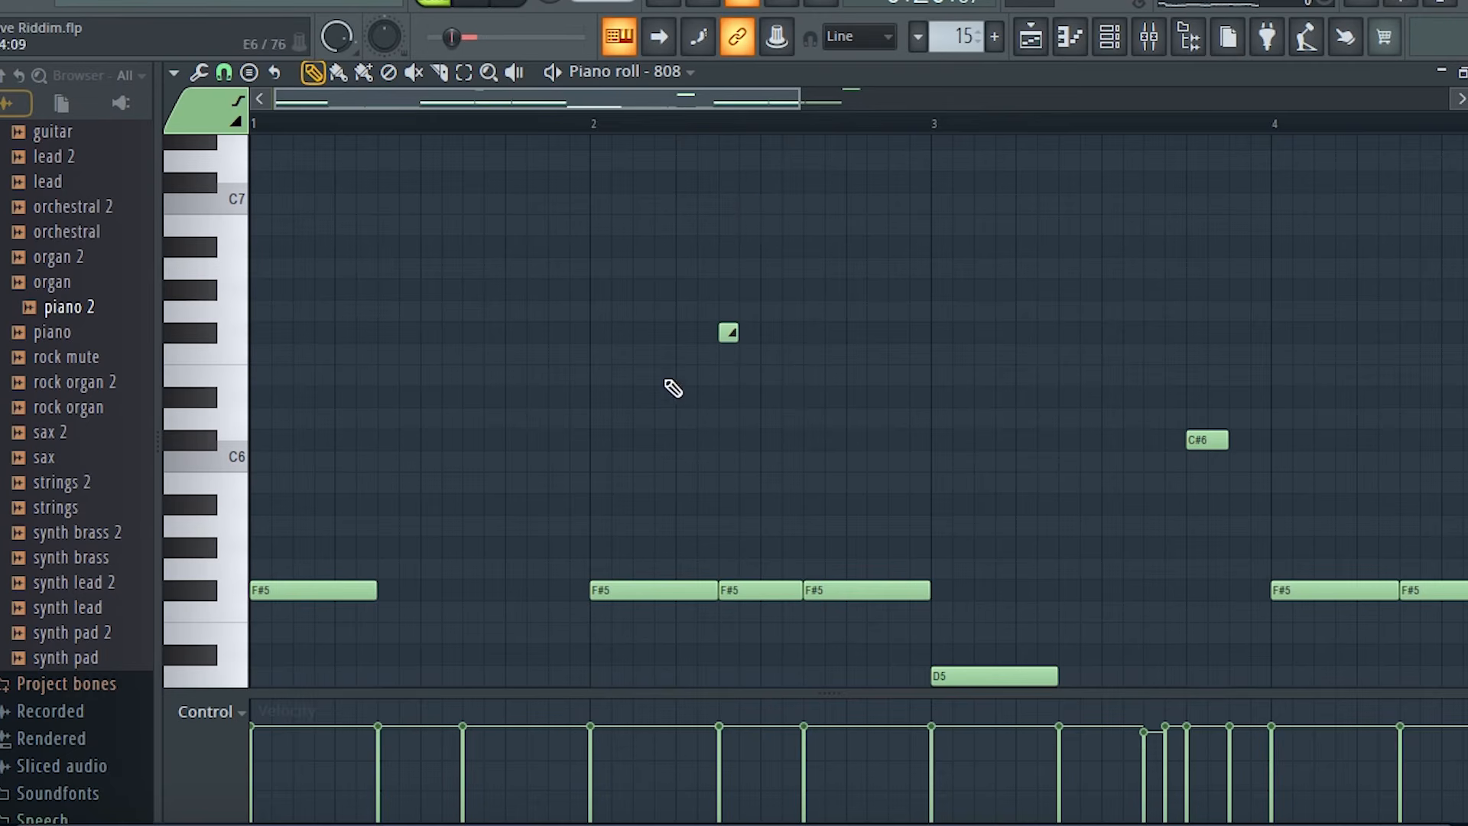
drag(800, 103, 1192, 164)
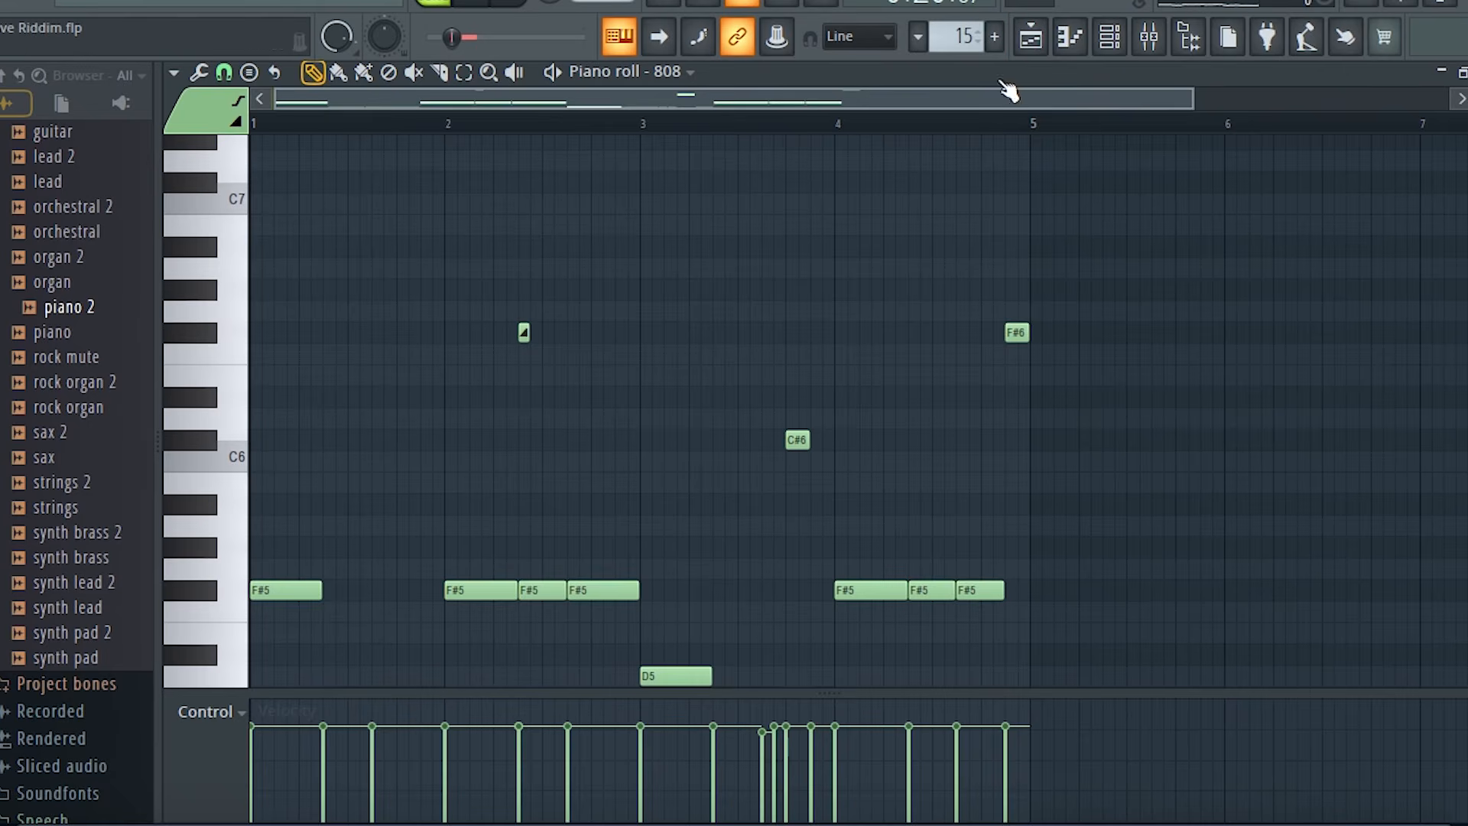
Return to the playlist and unmute Tracks 2, 3 and 4 alongside Track 10
click(1031, 36)
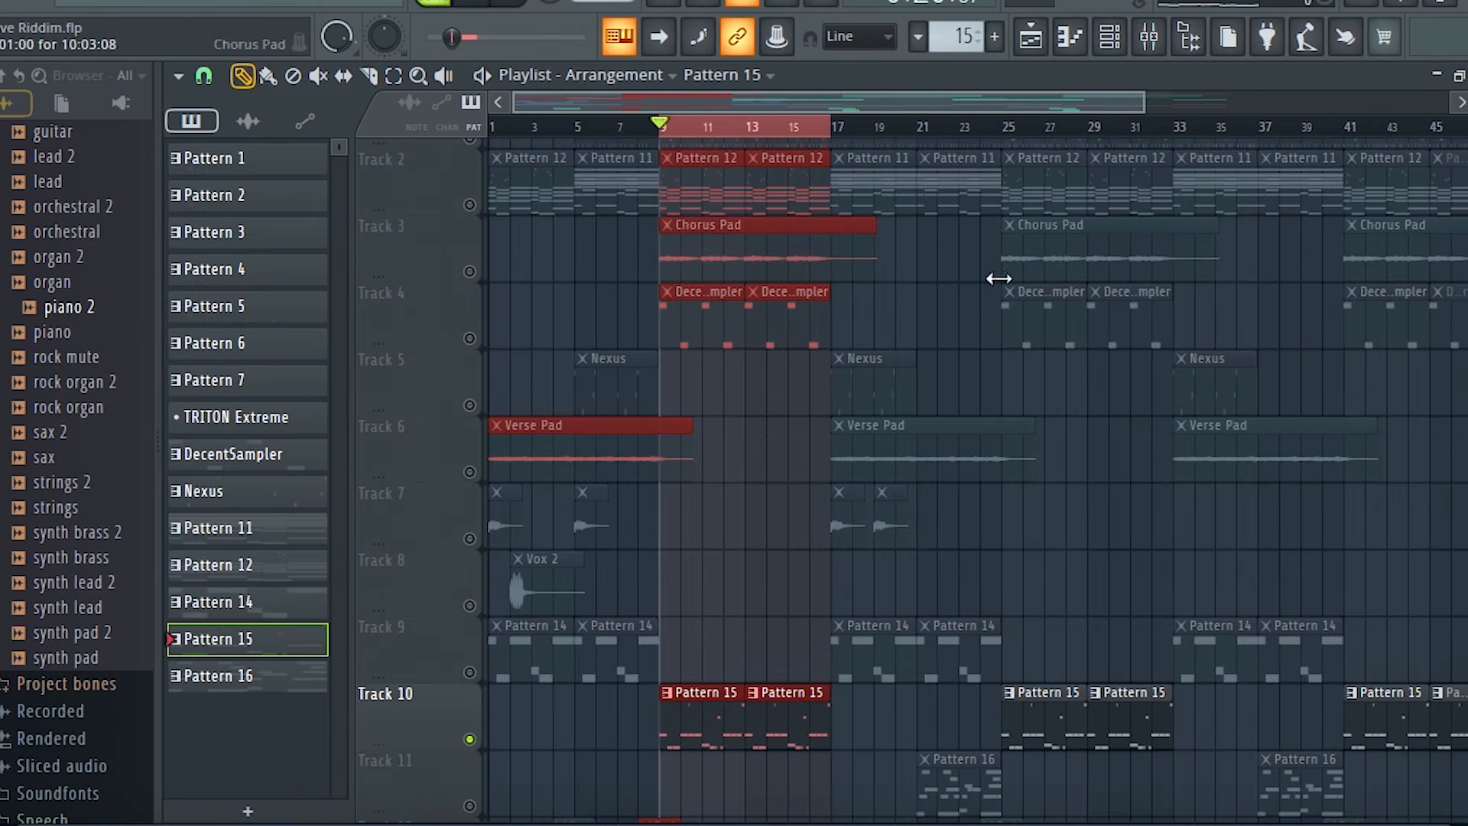
drag(470, 338, 480, 219)
scroll(791, 521, up, 1)
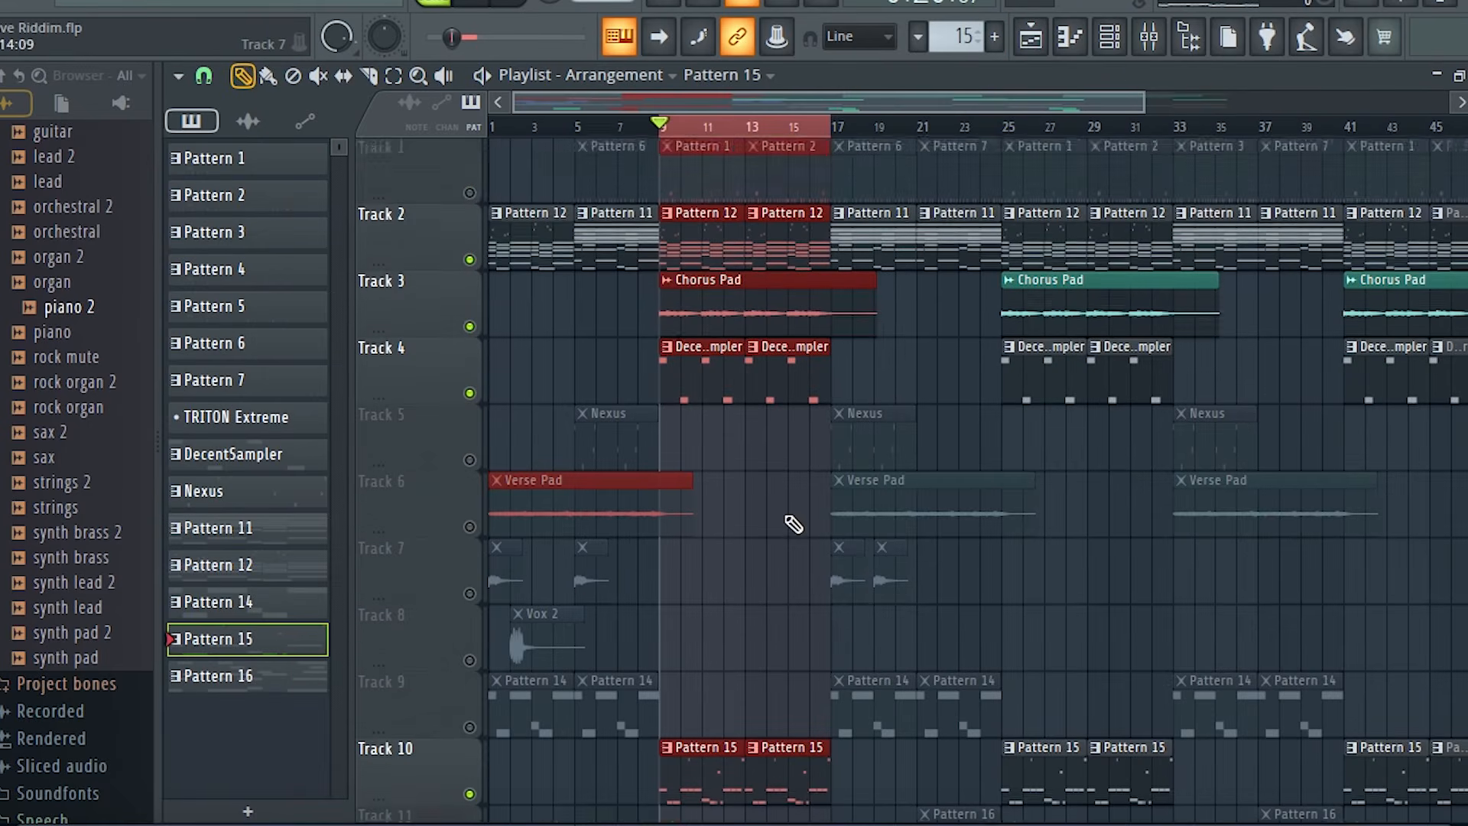
Solo Track 1, show the channel rack and browse back through the patterns to the drum steps of Pattern 4
ctrl+click(470, 194)
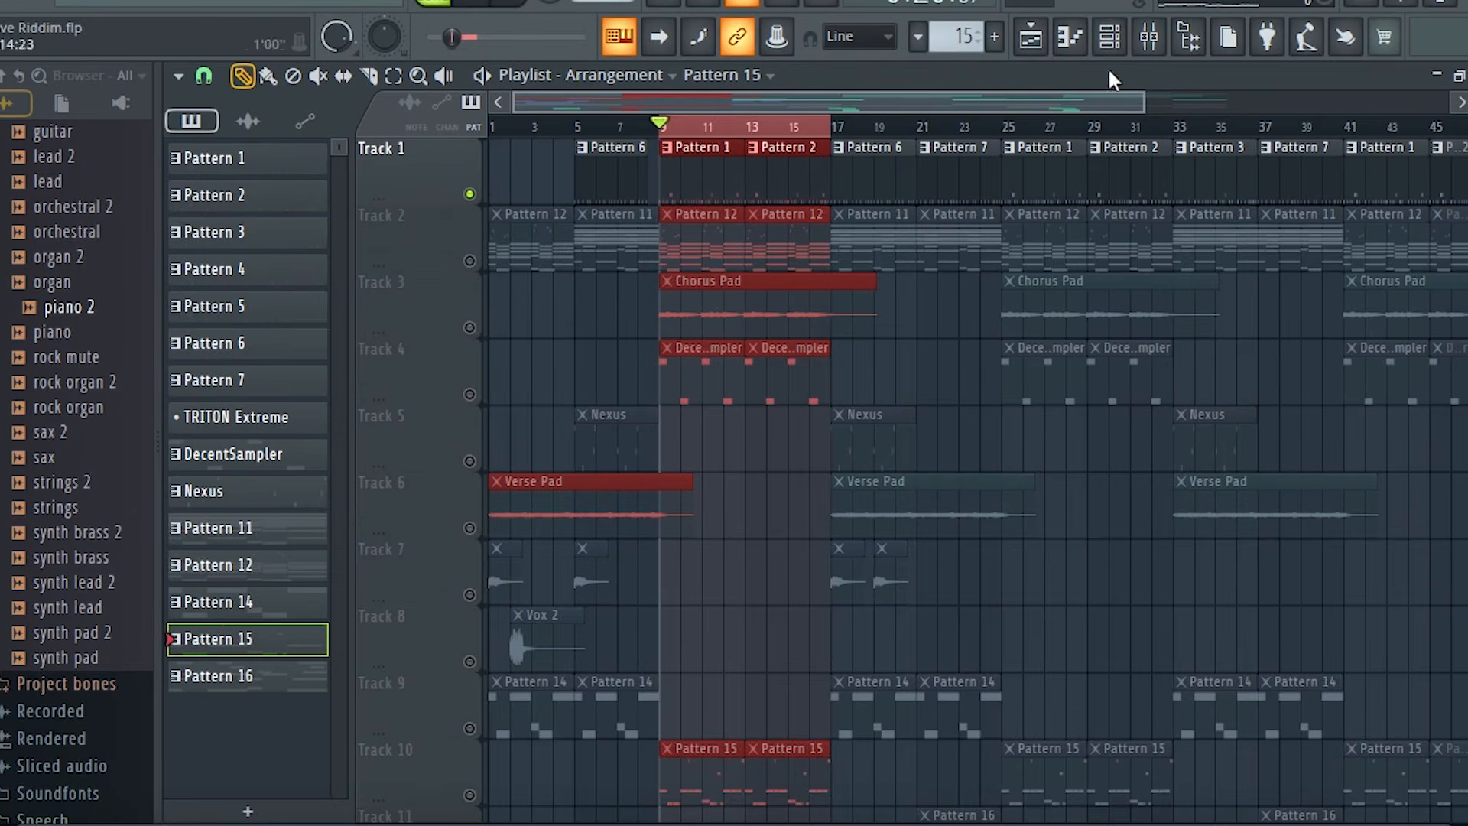
click(1115, 42)
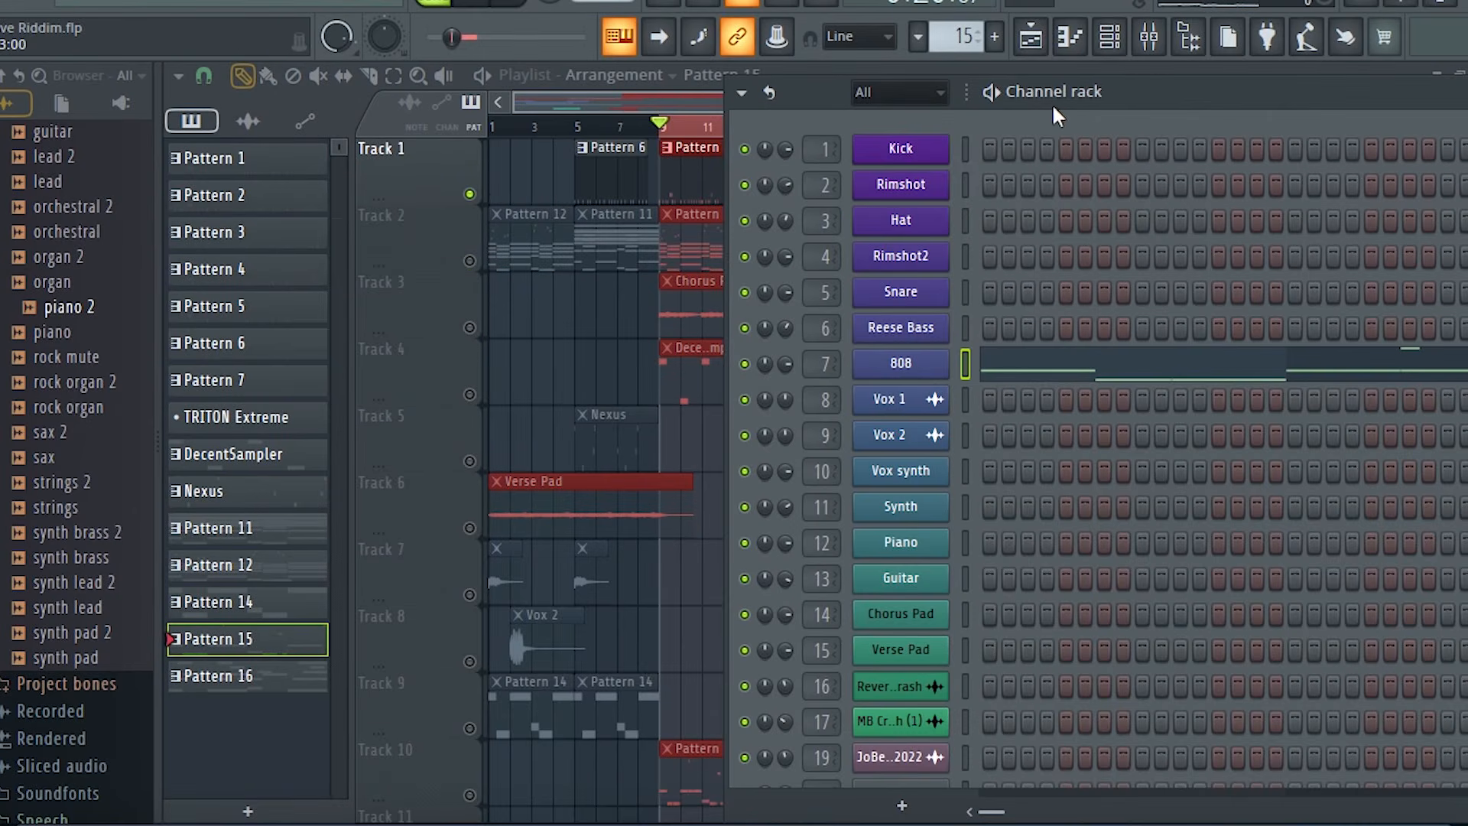
key(KP_Subtract)
key(KP_Subtract)
key(KP_Subtract)
key(KP_Subtract)
key(KP_Subtract)
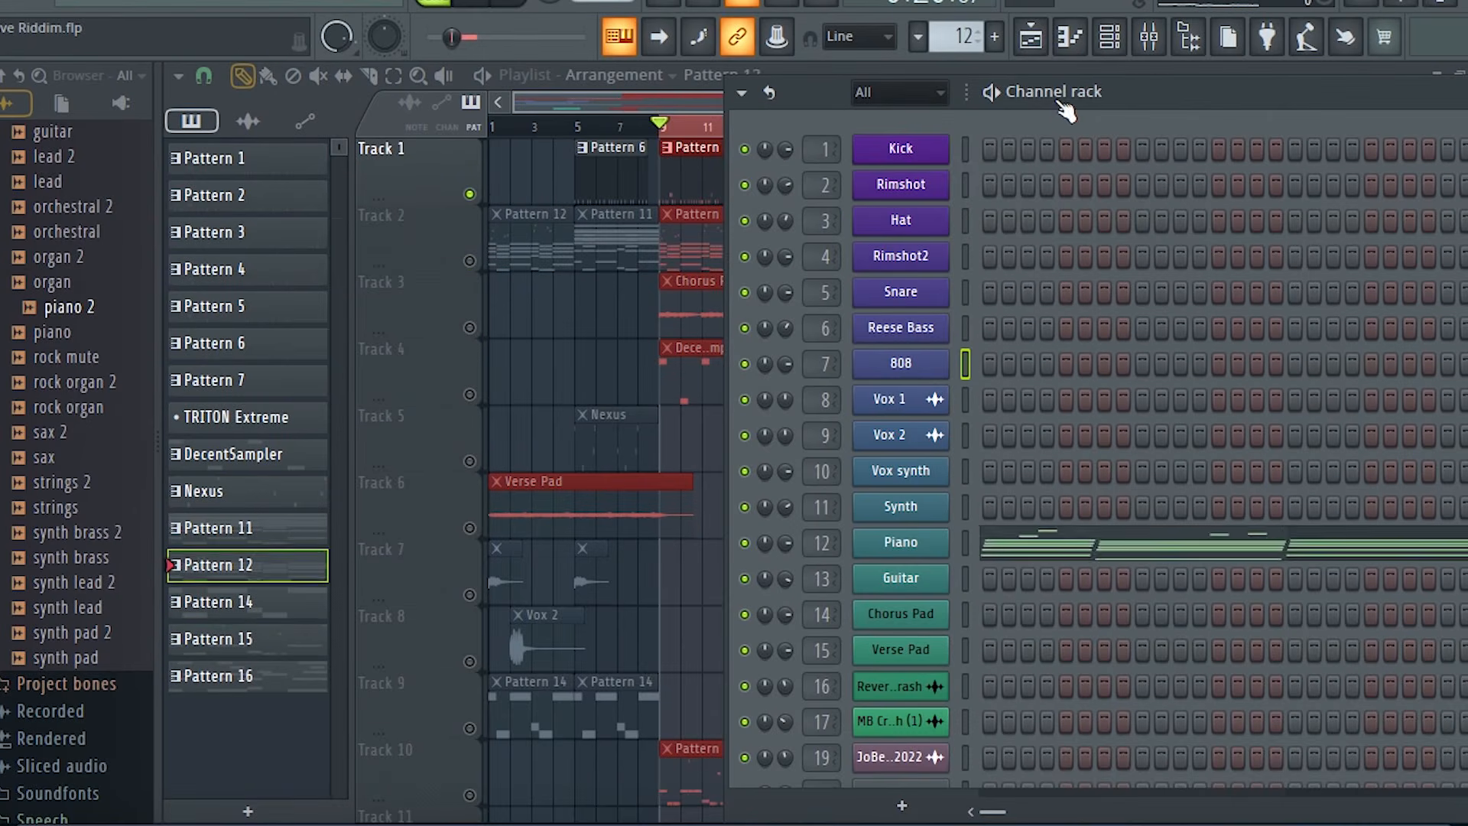
key(KP_Subtract)
key(KP_Subtract)
key(KP_Subtract)
key(KP_Subtract)
key(KP_Subtract)
key(KP_Subtract)
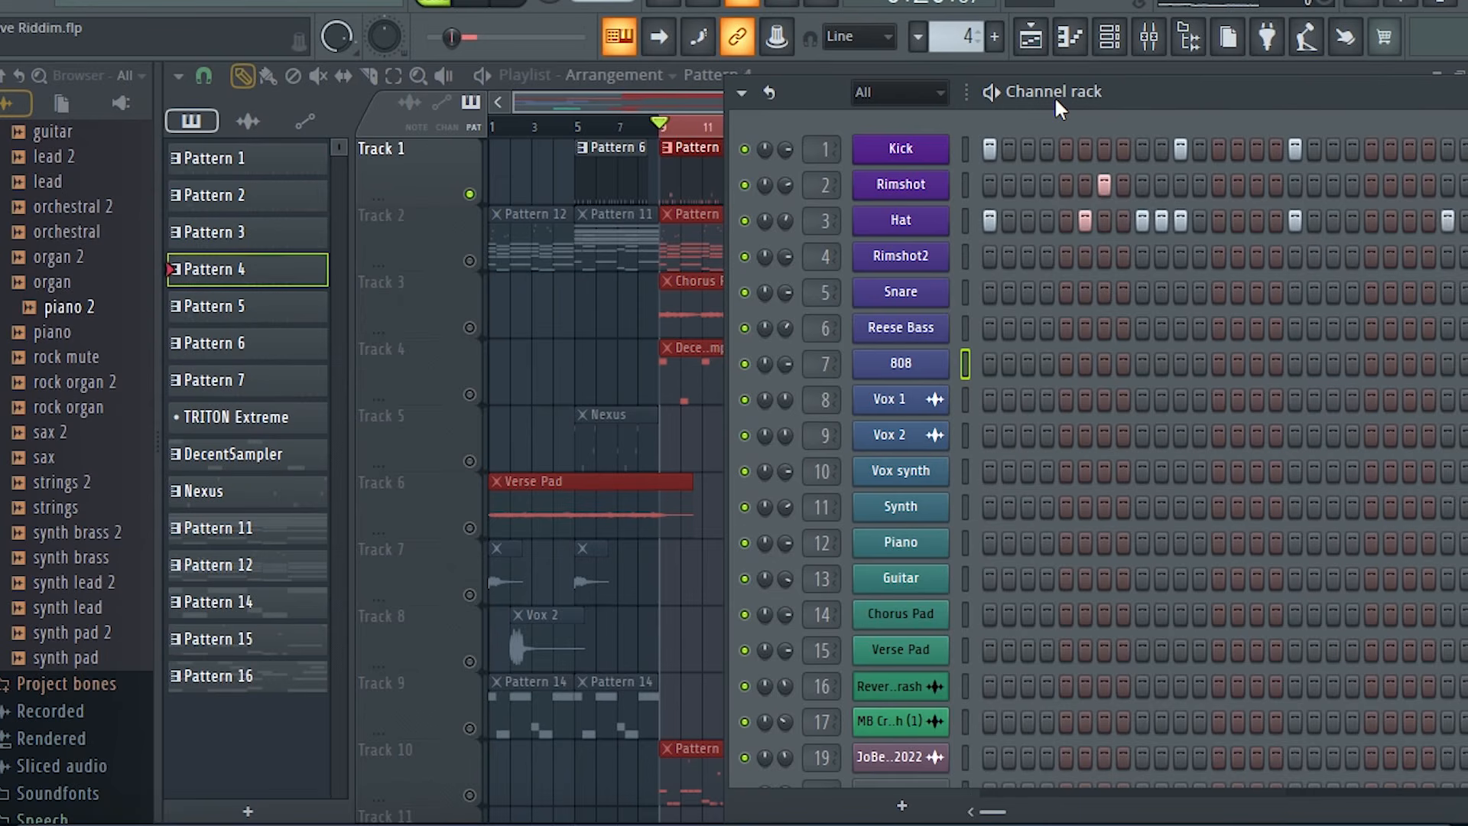
Select Pattern 1 and place the channel rack below the Track 1 clips with more of its drum steps in view
drag(1263, 112, 1025, 323)
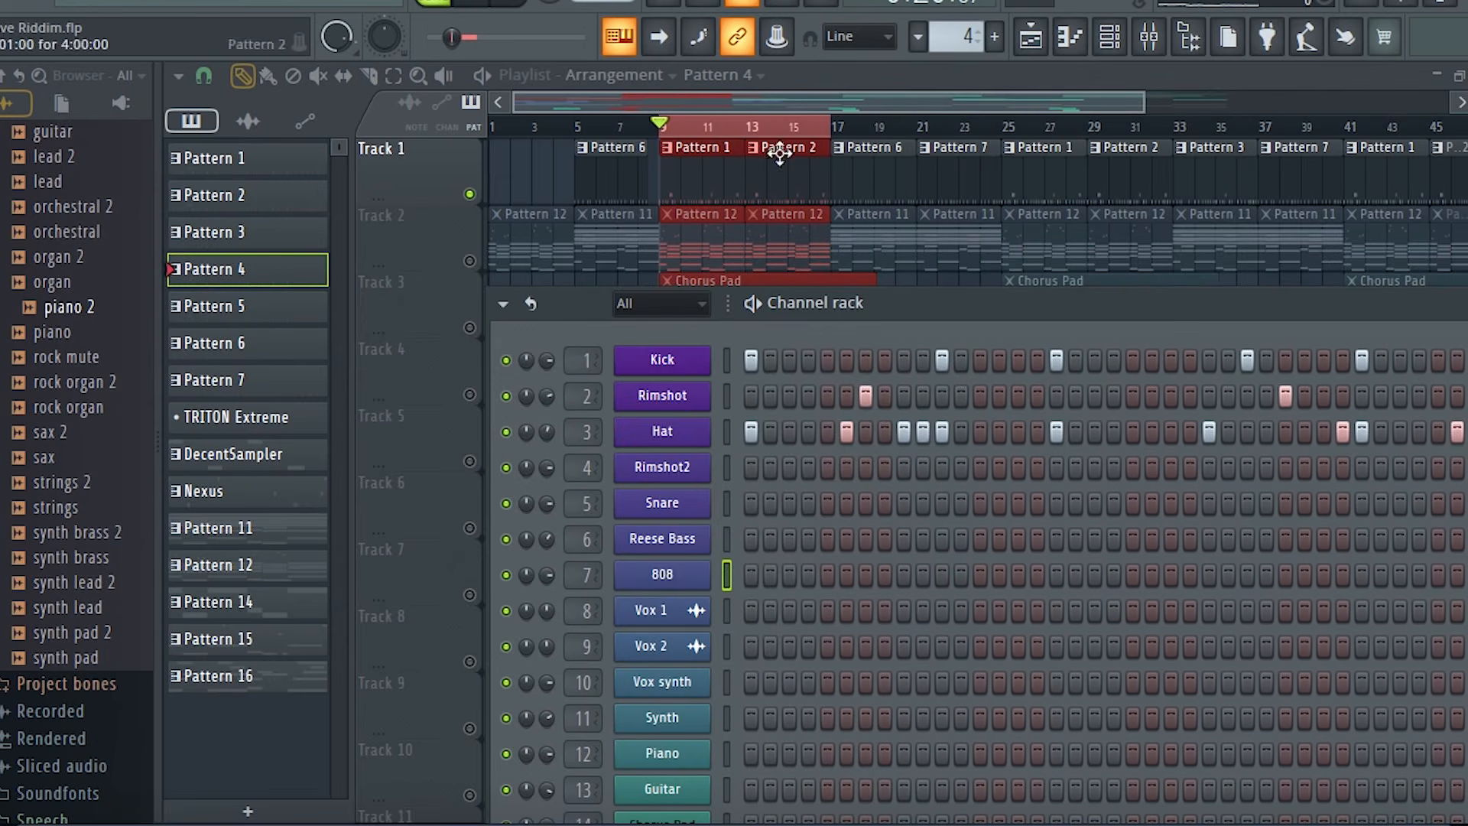
key(KP_Subtract)
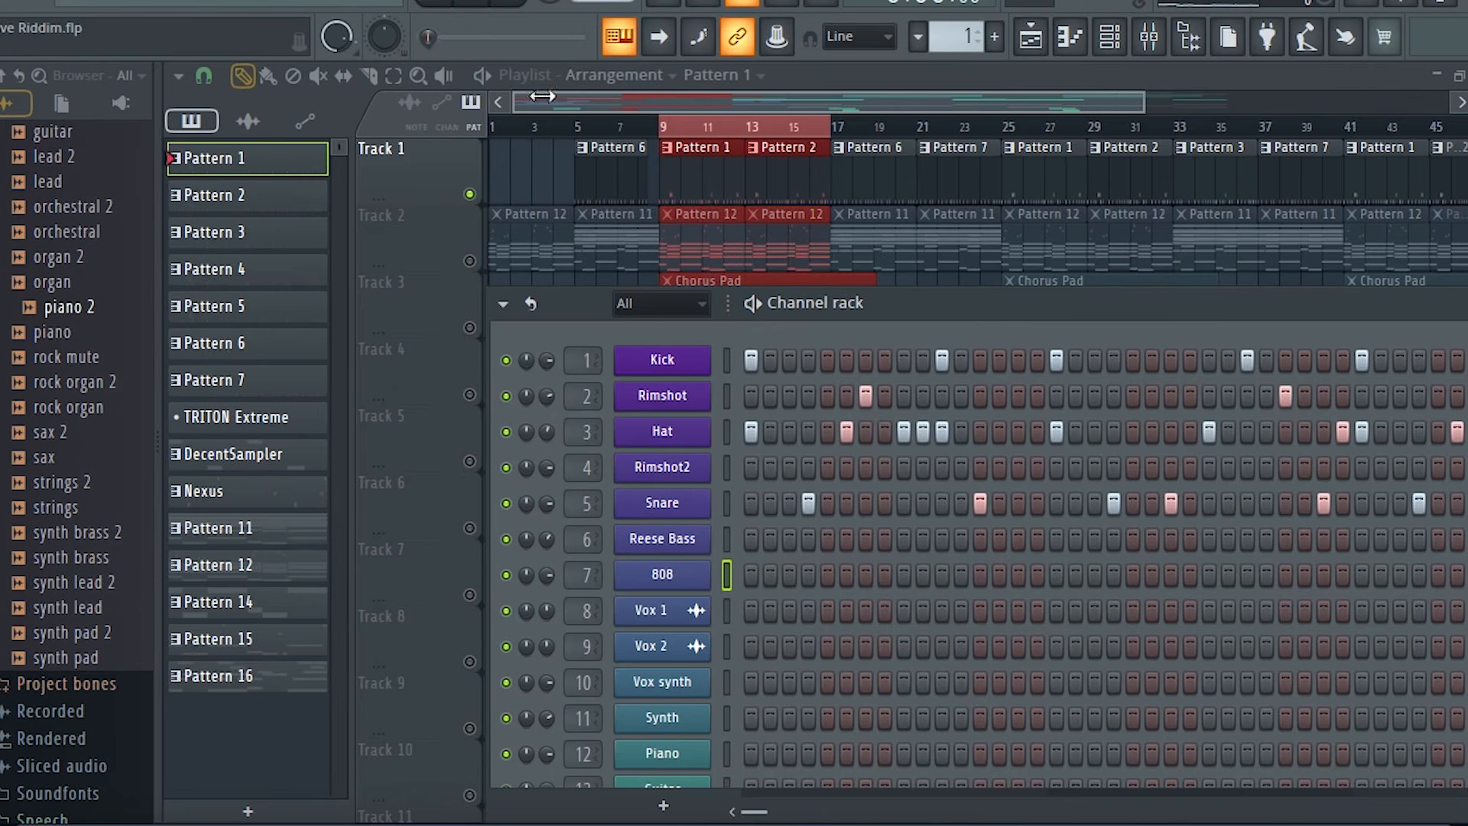
drag(1039, 294, 723, 246)
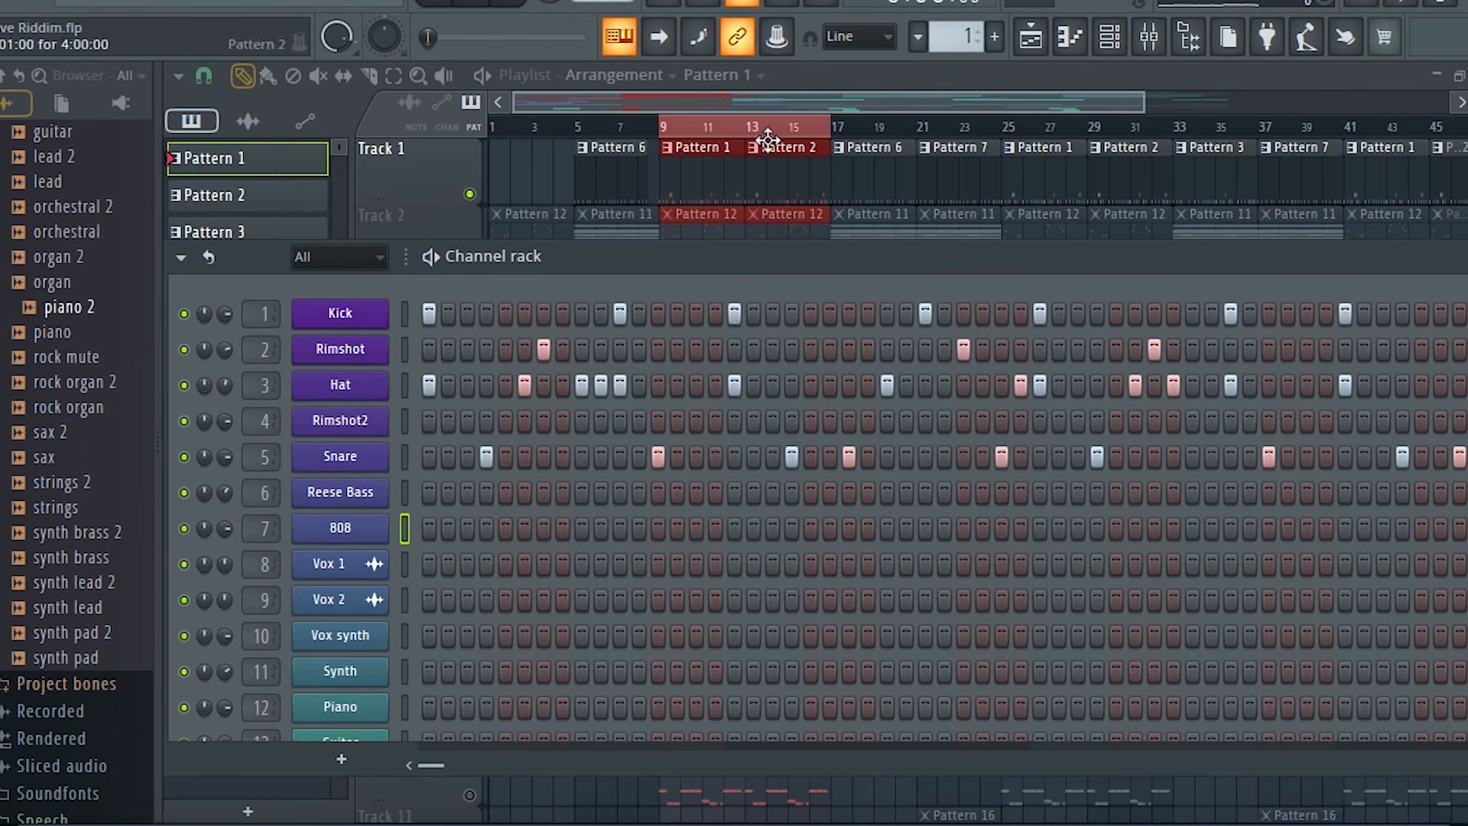
Bring the playlist back to the front and unmute all tracks of the arrangement
click(836, 77)
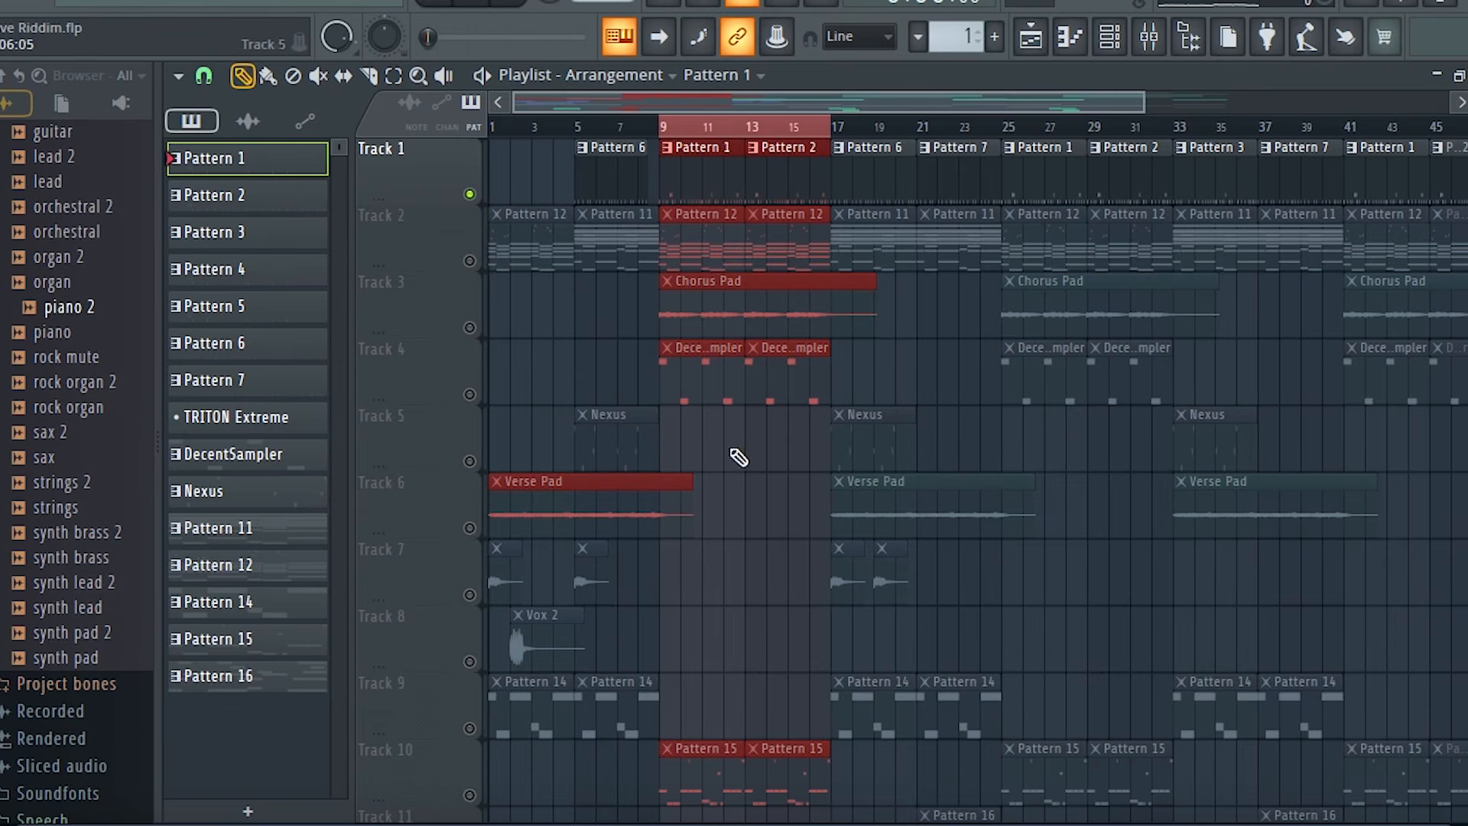
scroll(767, 599, down, 8)
scroll(482, 211, up, 7)
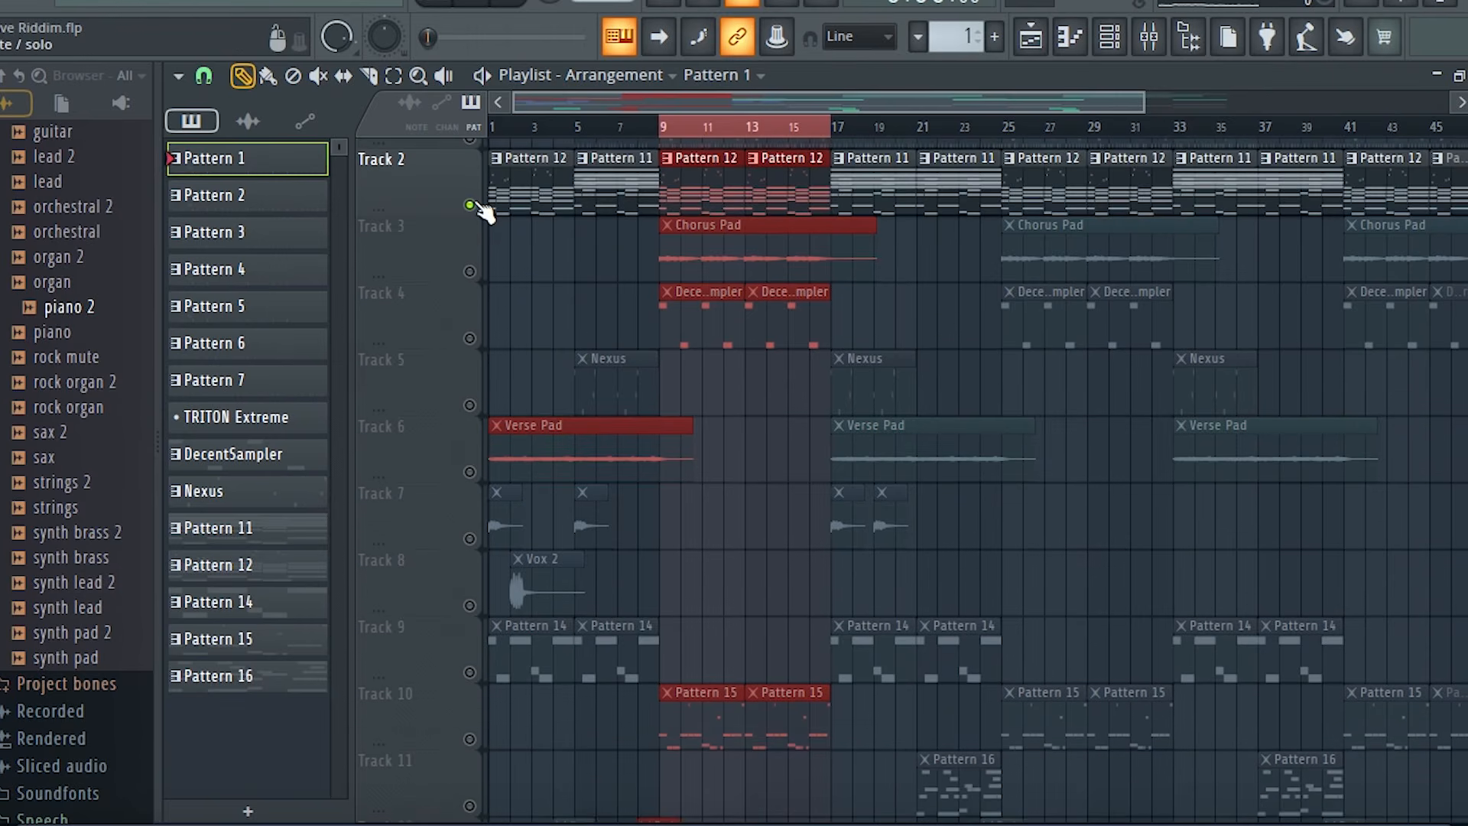
click(470, 205)
Clear the time selection over bars 9 to 16 and play the full arrangement from bar 1
click(404, 76)
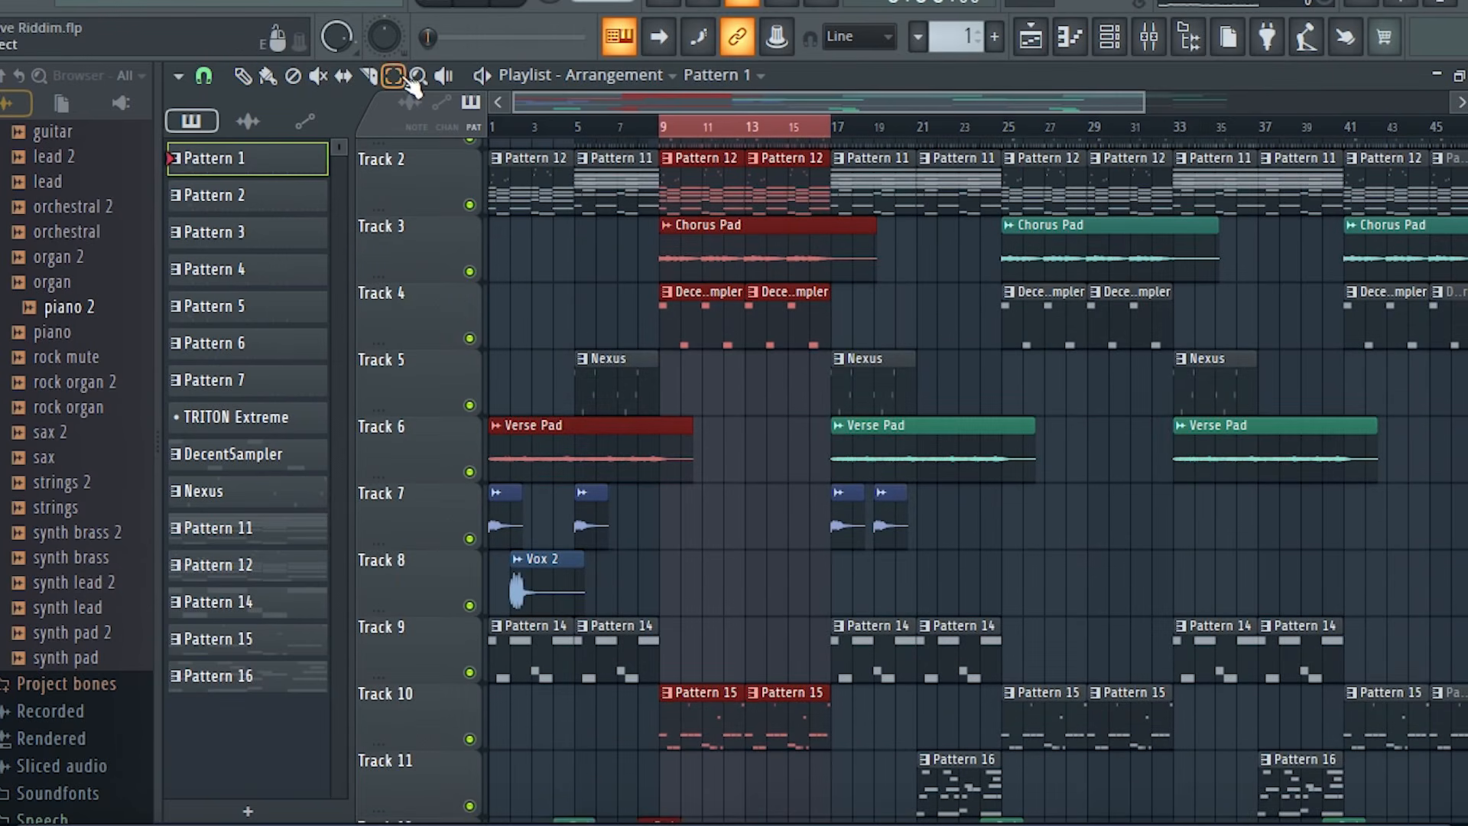
click(511, 137)
click(522, 7)
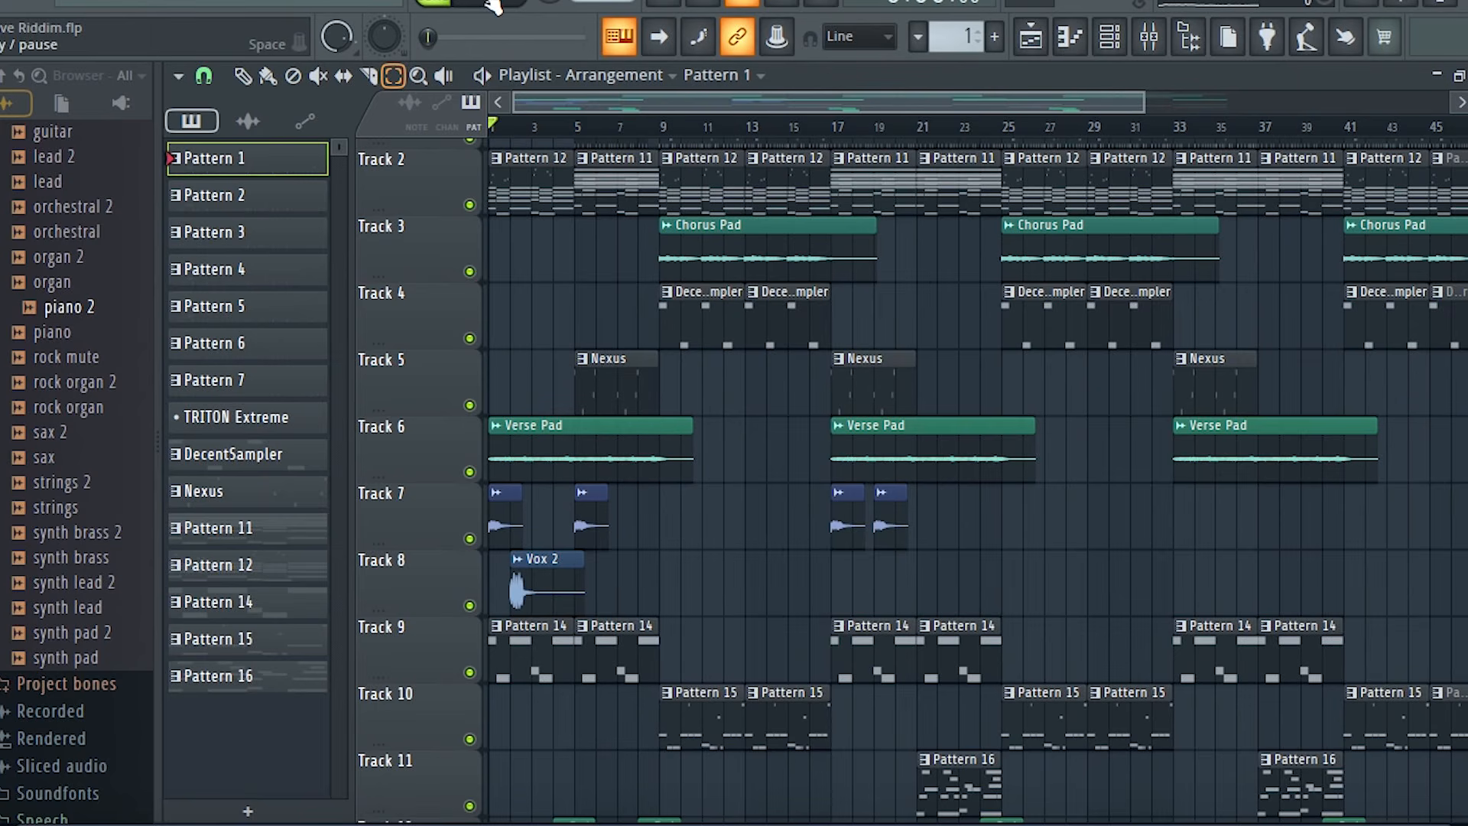
click(491, 6)
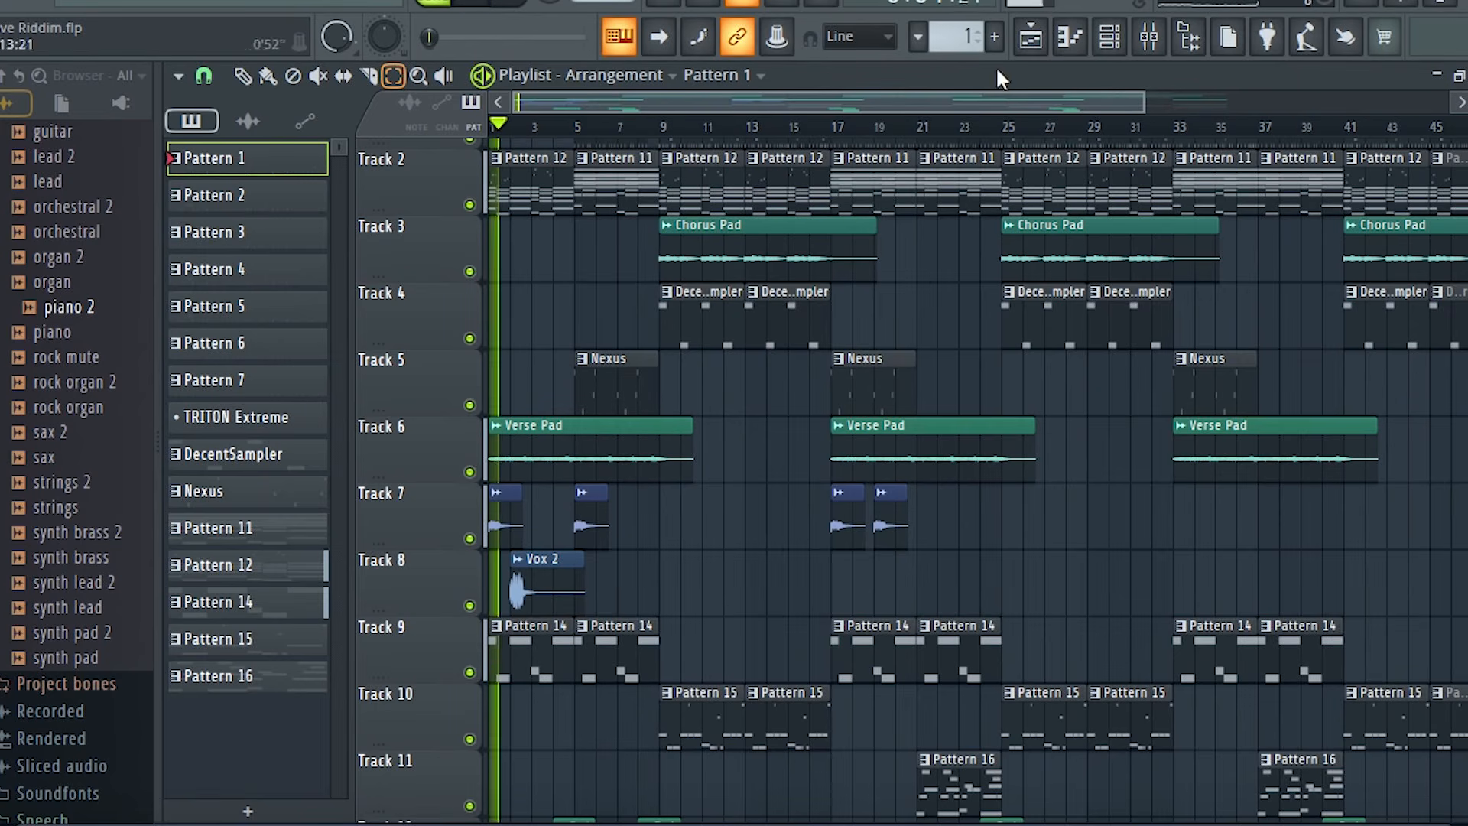
Show the mixer and the channel rack while the arrangement plays
click(1150, 40)
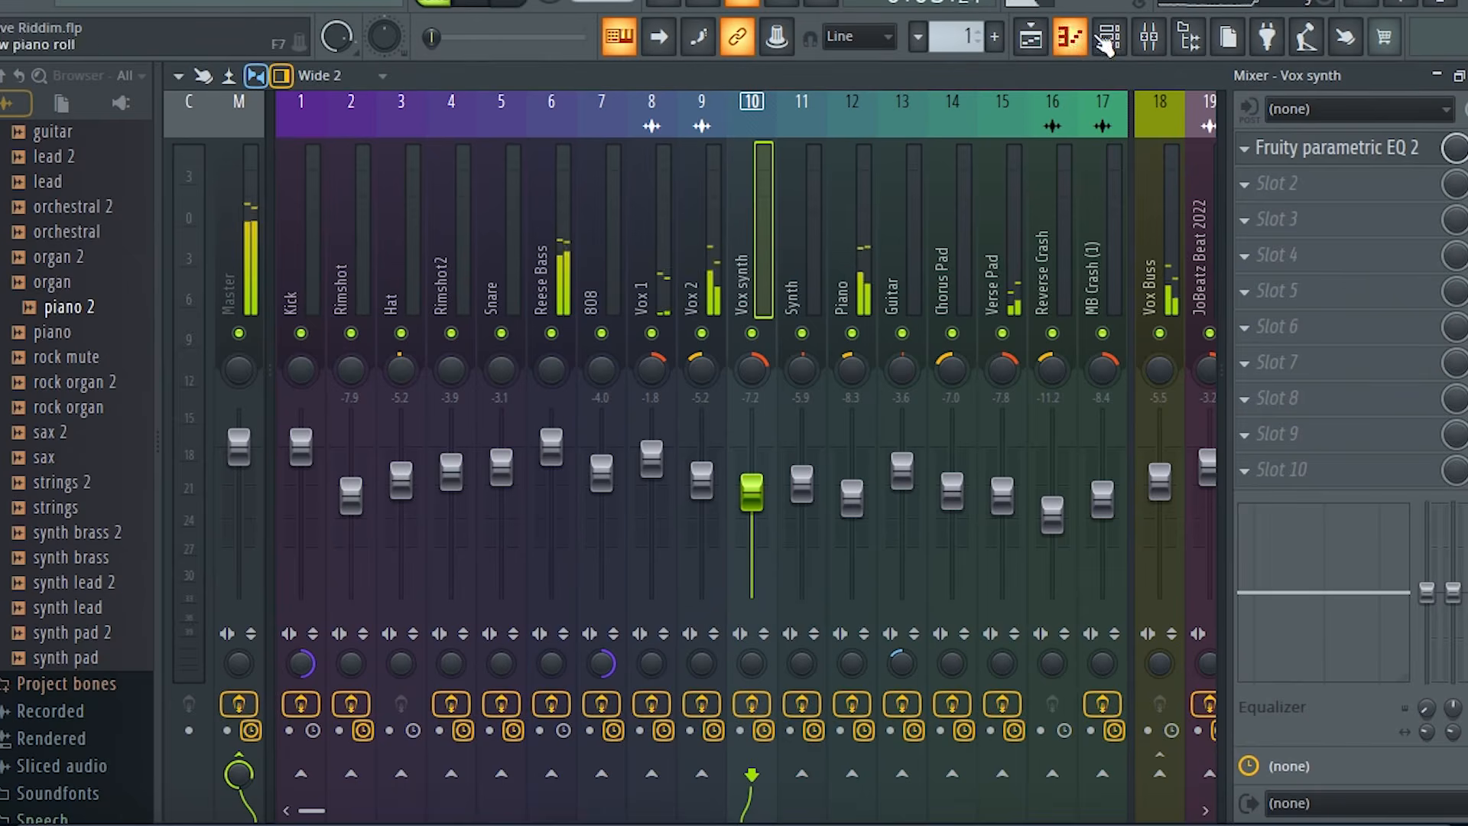
click(1107, 40)
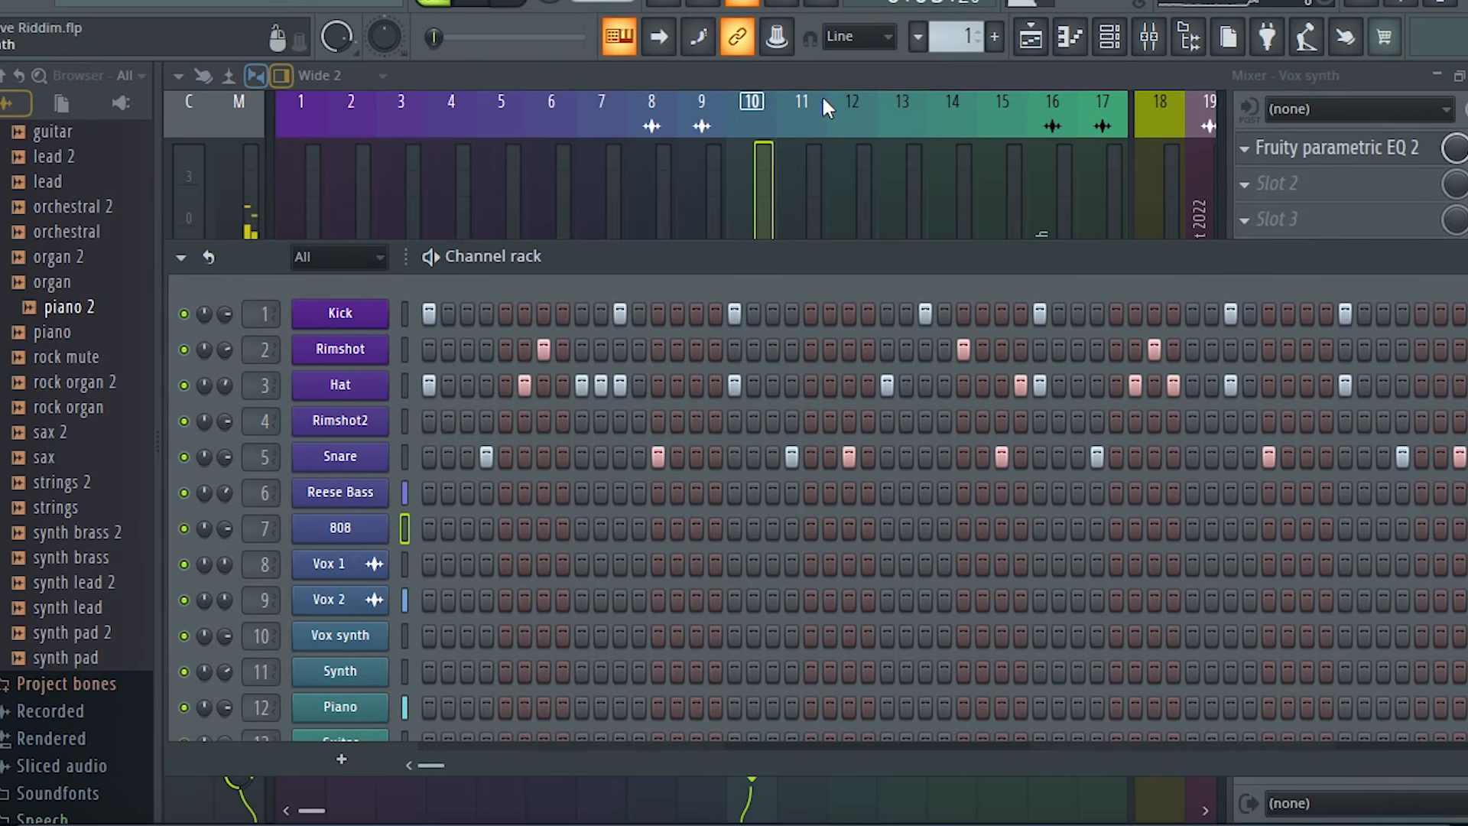